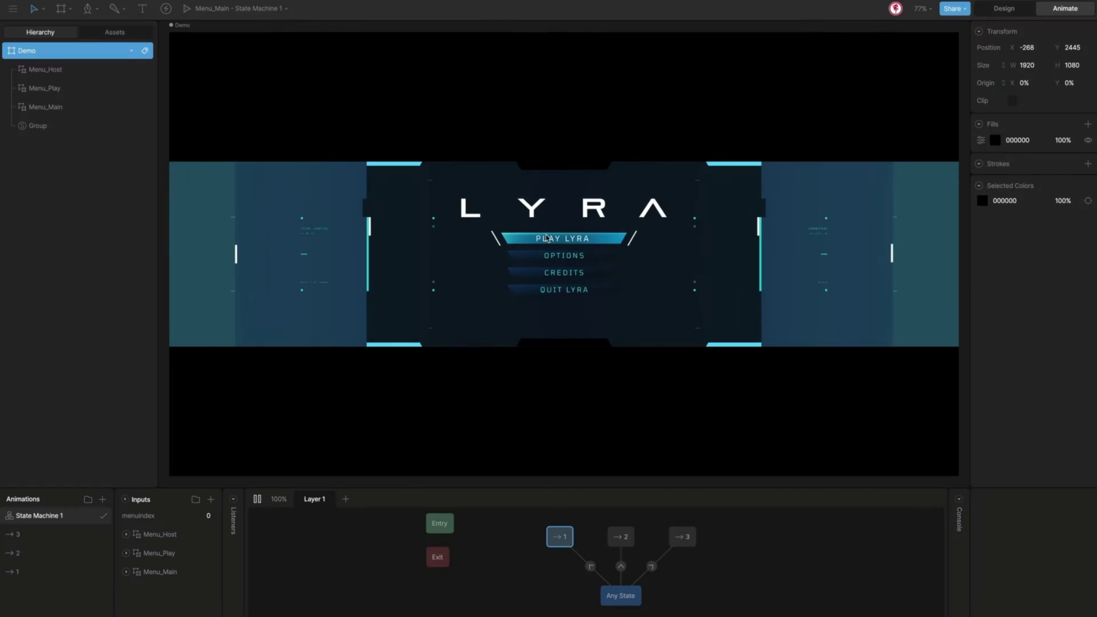
Step: Try the PLAY LYRA menu entry and the ENTER REPAIR ROOM button in the running interactive demos
click(546, 235)
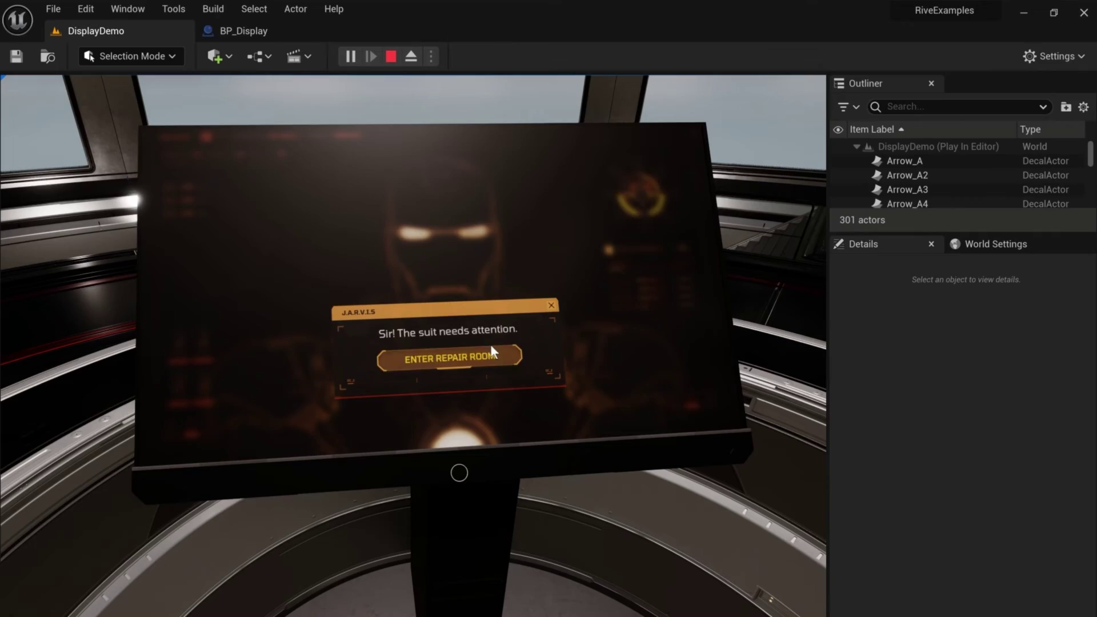
click(486, 350)
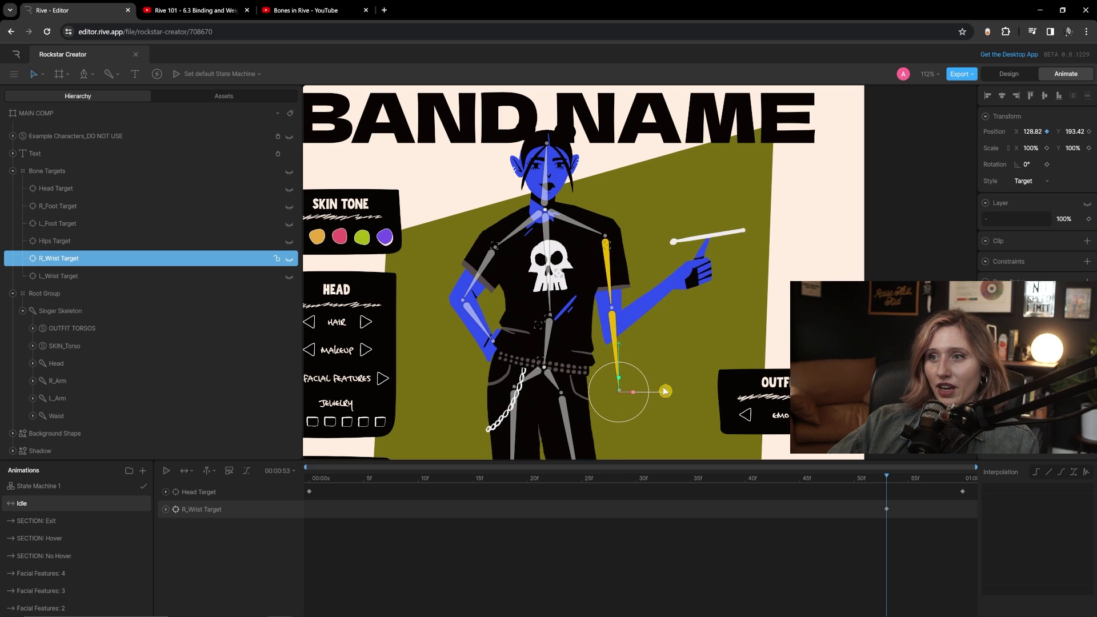
Step: Switch to the Rockstar Creator file in Rive and reposition the R_Wrist Target controlling the character's arm bones in the Idle animation
mouse_move(664, 391)
mouse_down()
mouse_move(678, 393)
mouse_move(661, 397)
mouse_up()
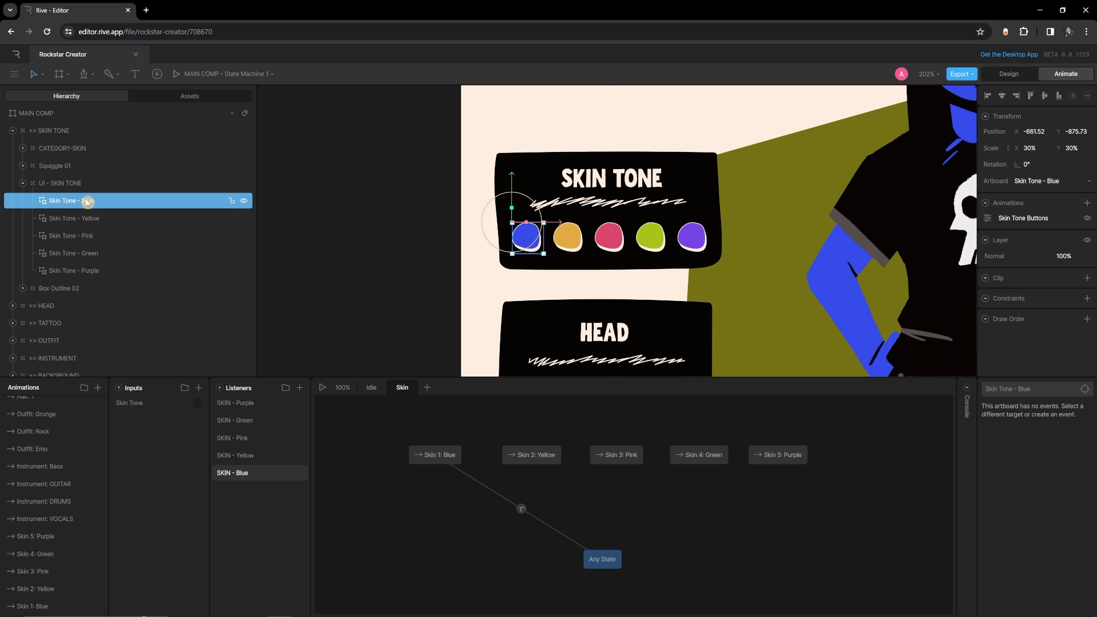
Step: Set the targets of the SKIN - Yellow and SKIN - Pink listeners to their matching Skin Tone buttons
click(1017, 394)
click(74, 222)
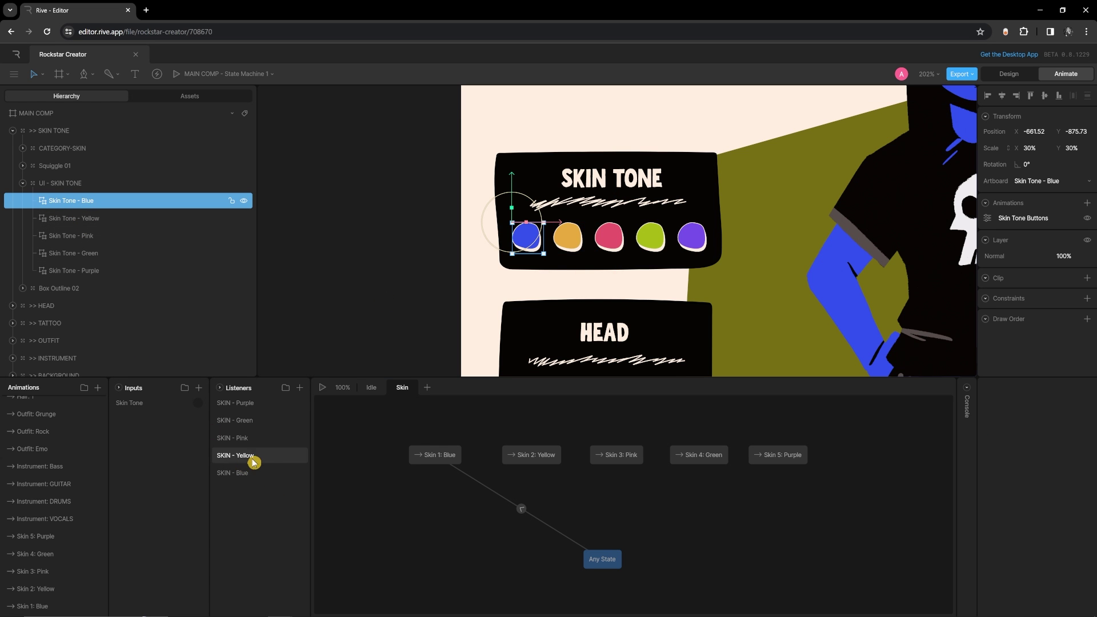
click(257, 441)
click(1018, 392)
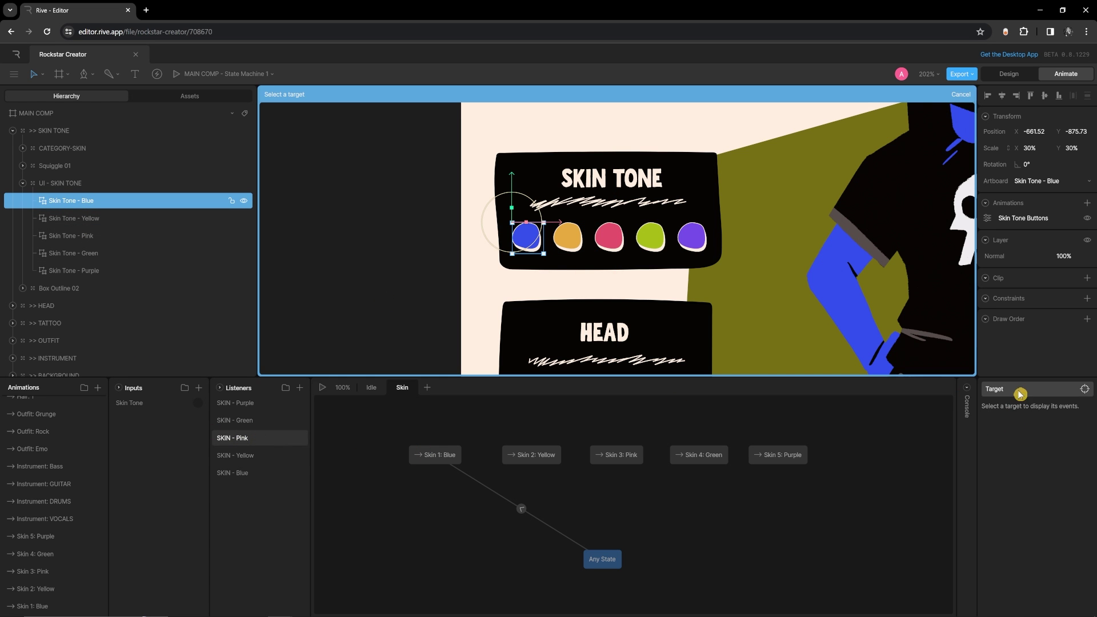
click(123, 238)
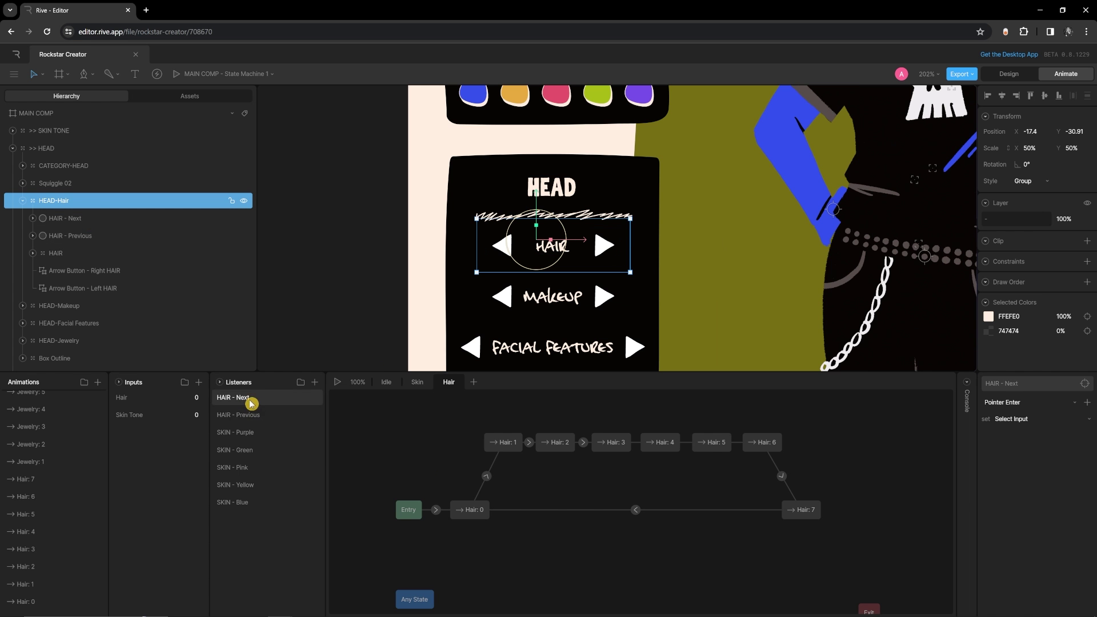
Step: Assign the hair listeners' targets and make the HAIR - Next listener set the Hair input
click(1023, 384)
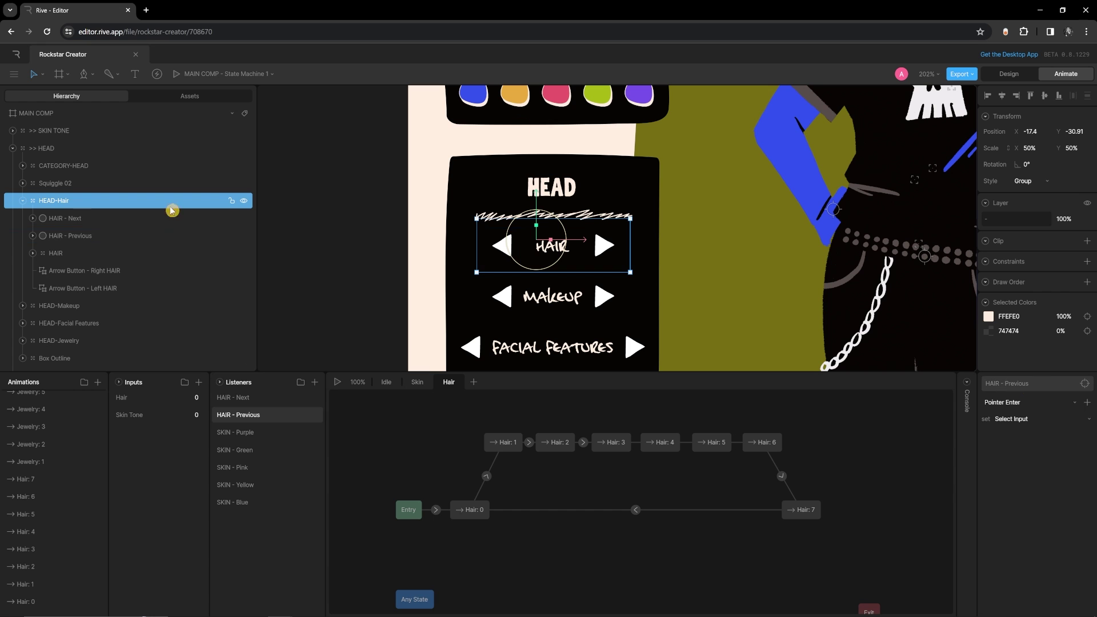
click(108, 272)
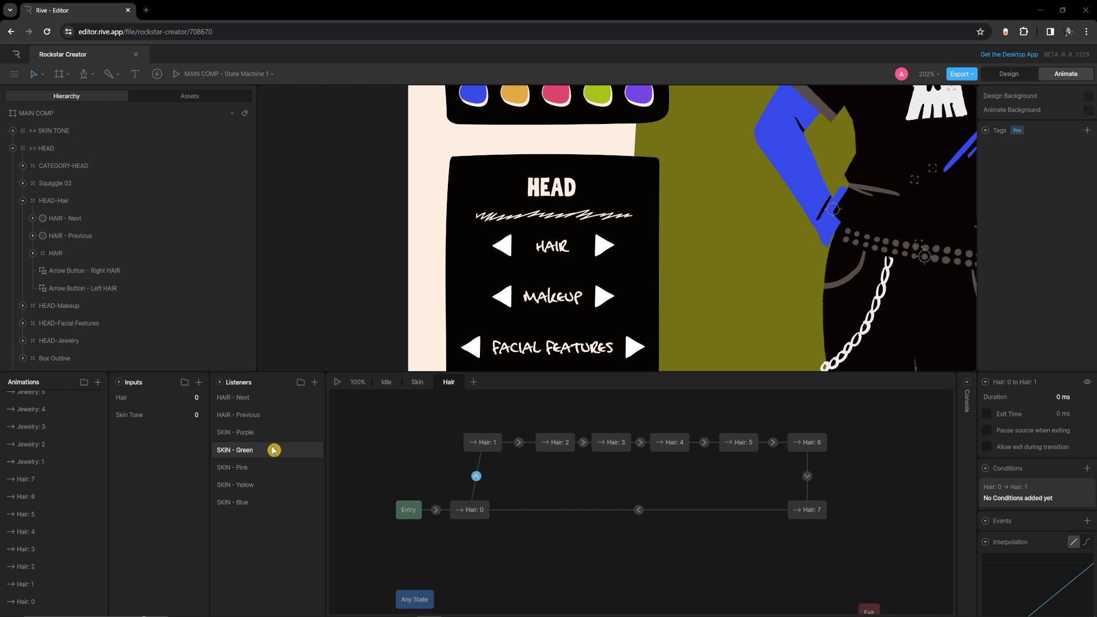
click(233, 398)
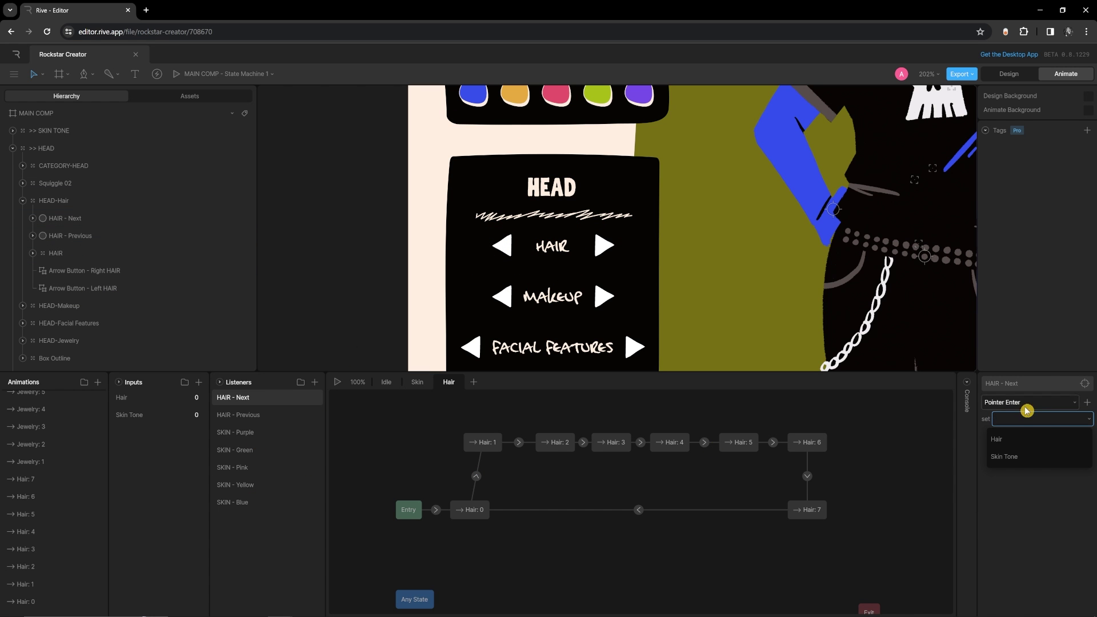
click(996, 439)
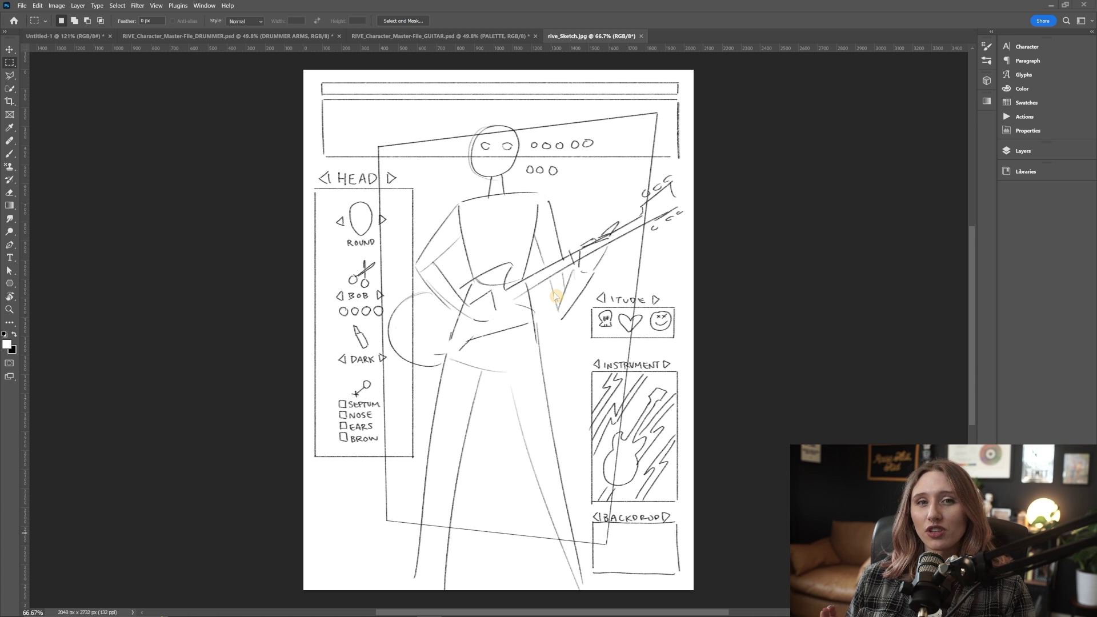
Step: Switch to Photoshop and examine the sketch's HEAD options box, its heading and the small icon box above INSTRUMENT using marquee selections
mouse_move(313, 187)
mouse_down()
mouse_move(446, 423)
mouse_move(412, 437)
mouse_move(413, 457)
mouse_up()
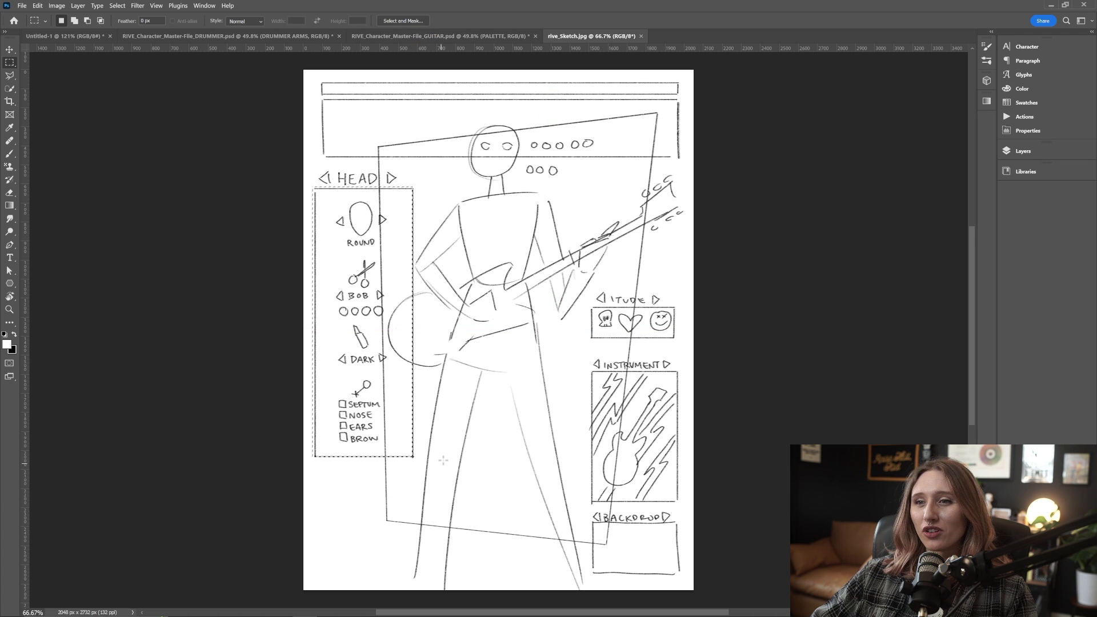
drag(315, 189, 412, 457)
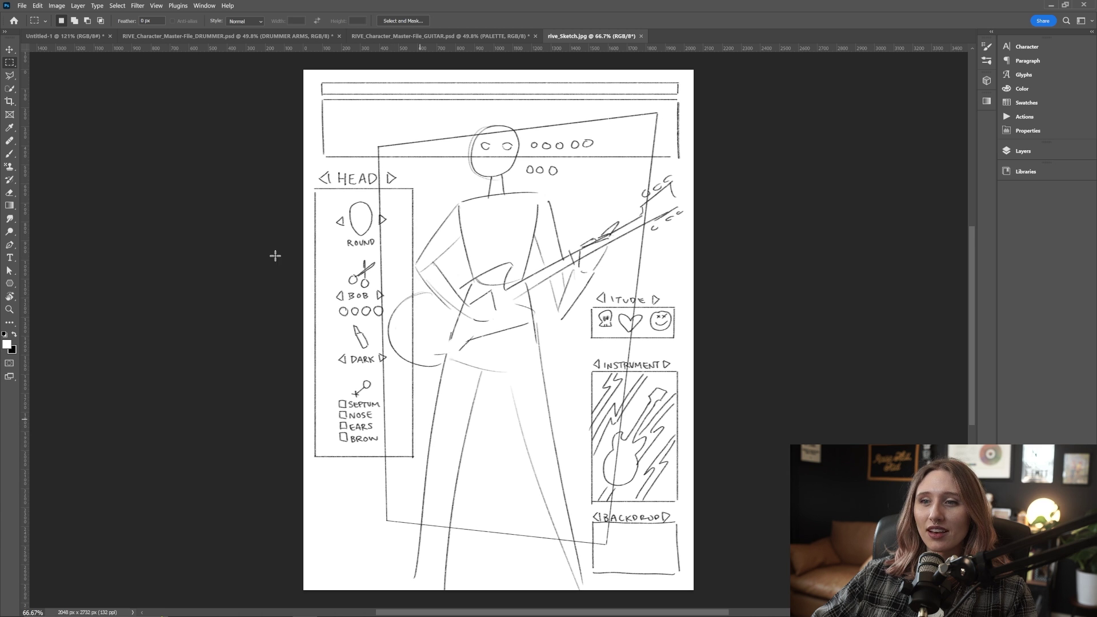
drag(313, 187, 417, 450)
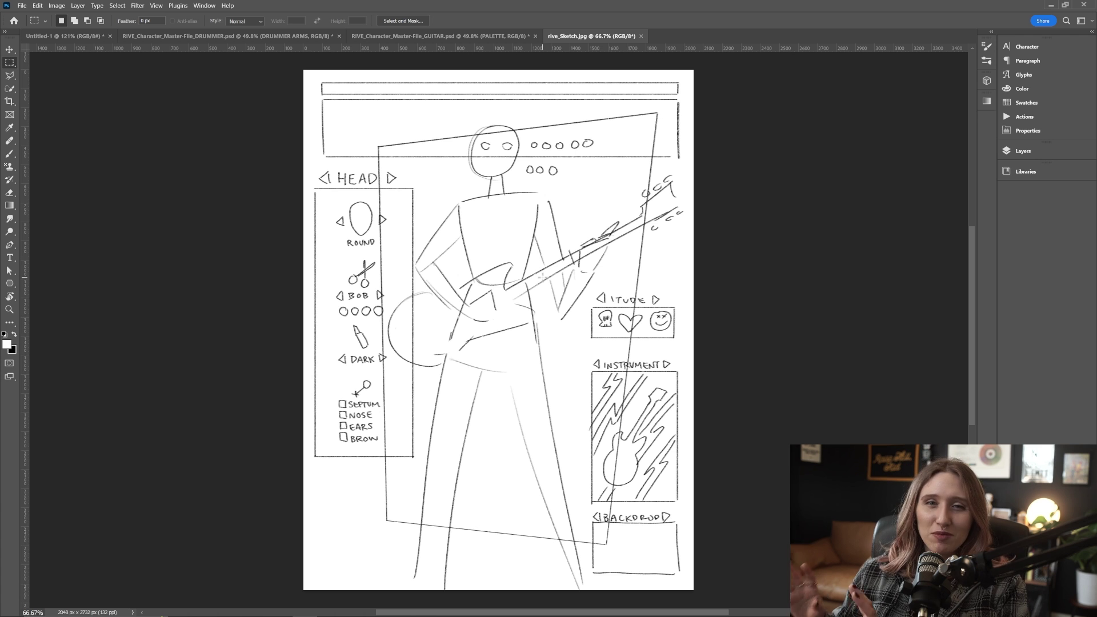
drag(315, 188, 414, 456)
click(622, 314)
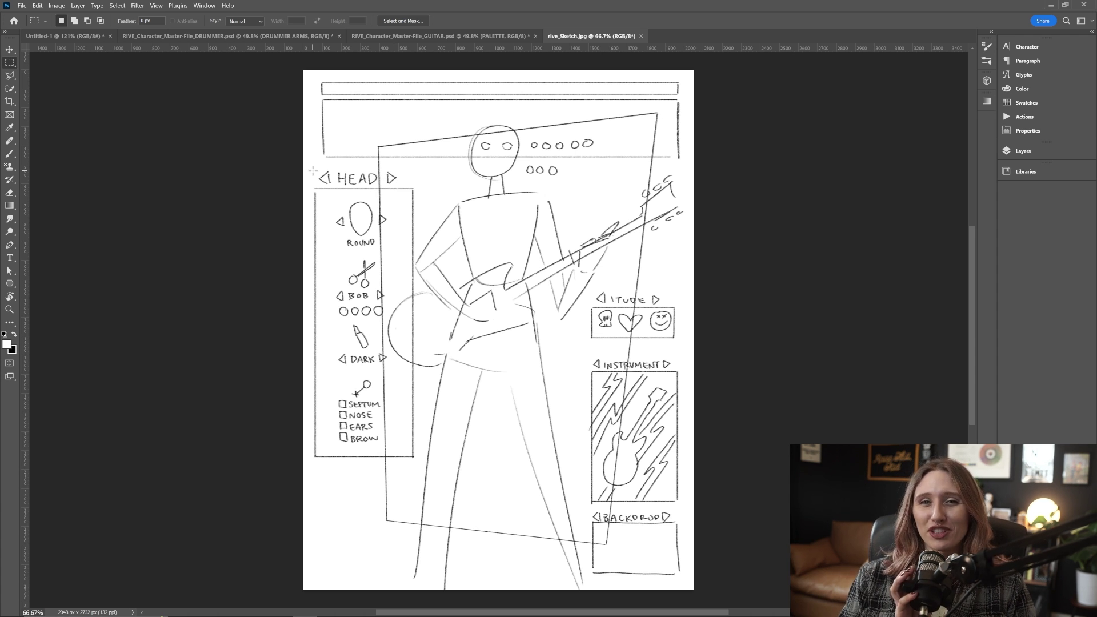
drag(313, 169, 415, 189)
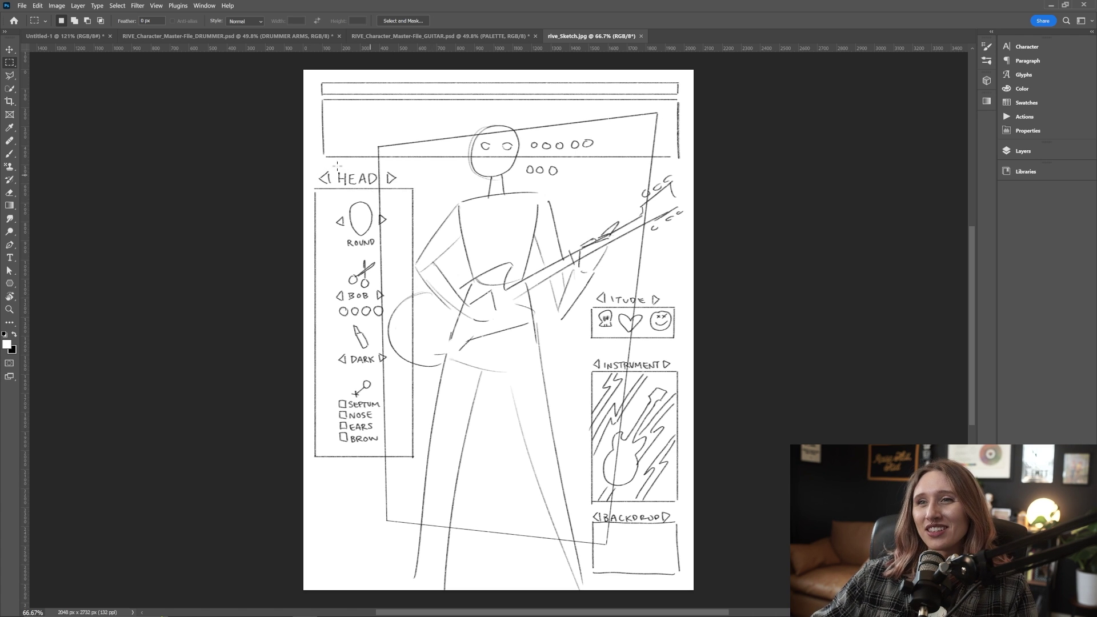
drag(313, 168, 427, 196)
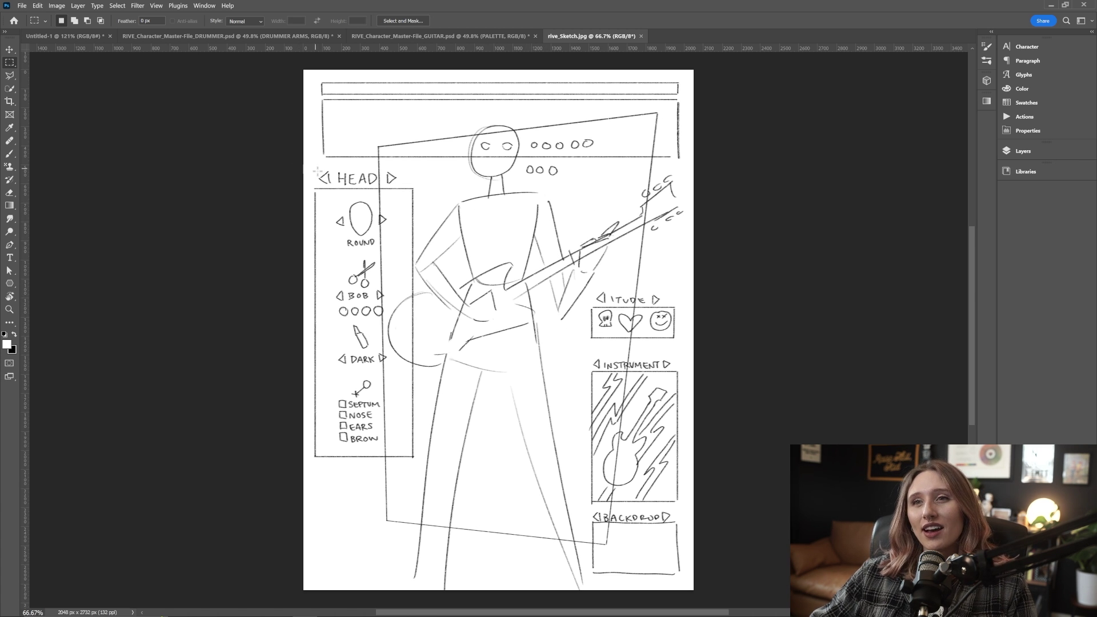
drag(317, 171, 341, 182)
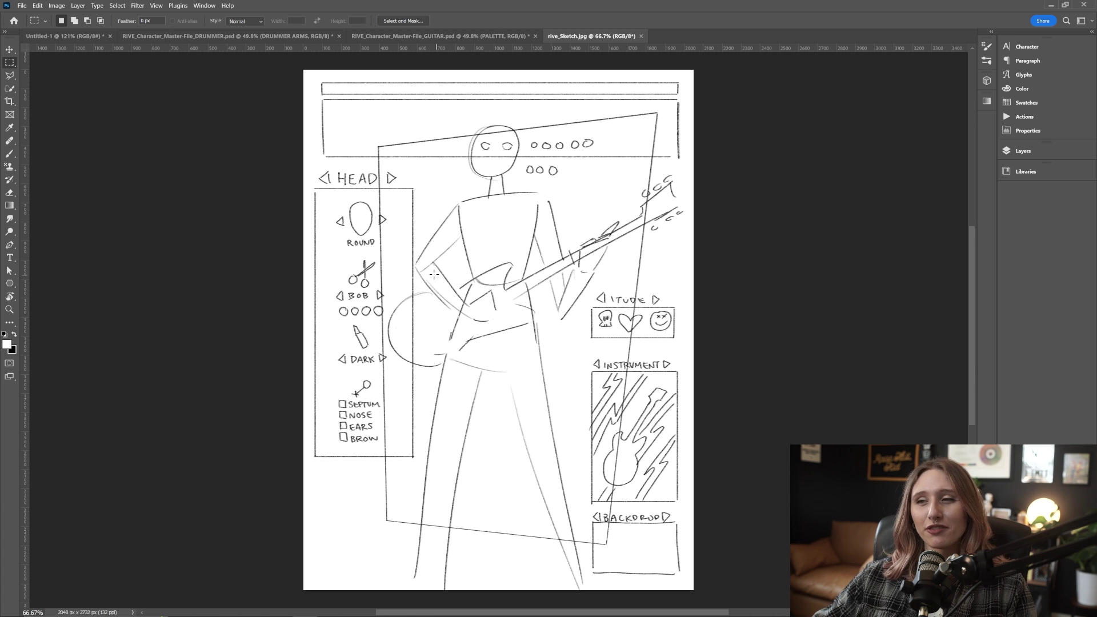
drag(309, 169, 421, 460)
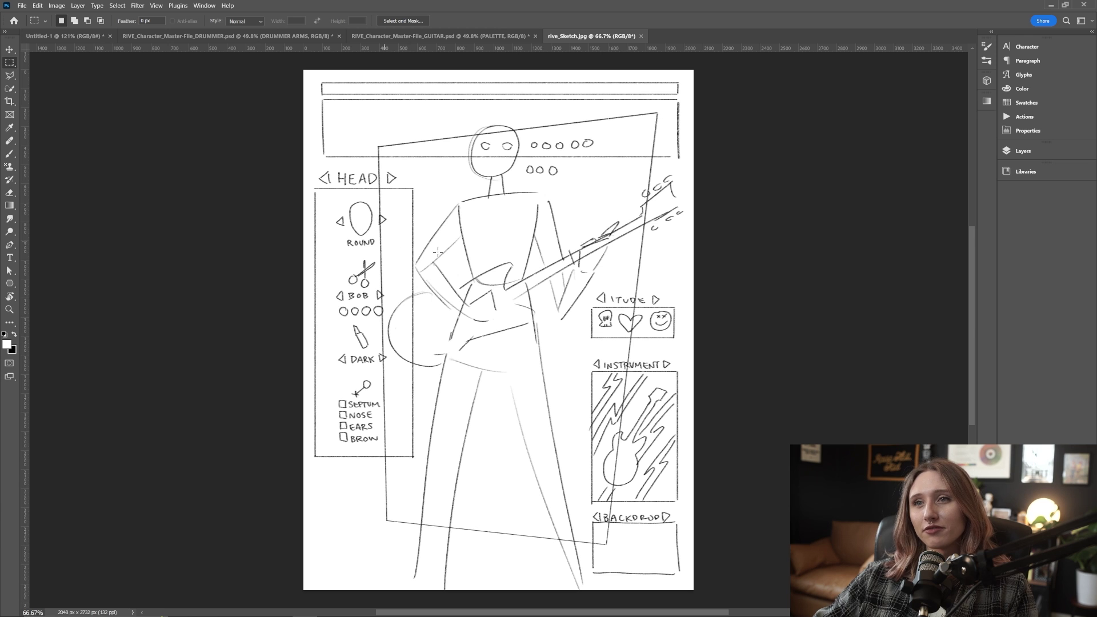
mouse_move(584, 286)
mouse_down()
mouse_move(657, 350)
mouse_move(582, 293)
mouse_move(614, 297)
mouse_move(674, 340)
mouse_up()
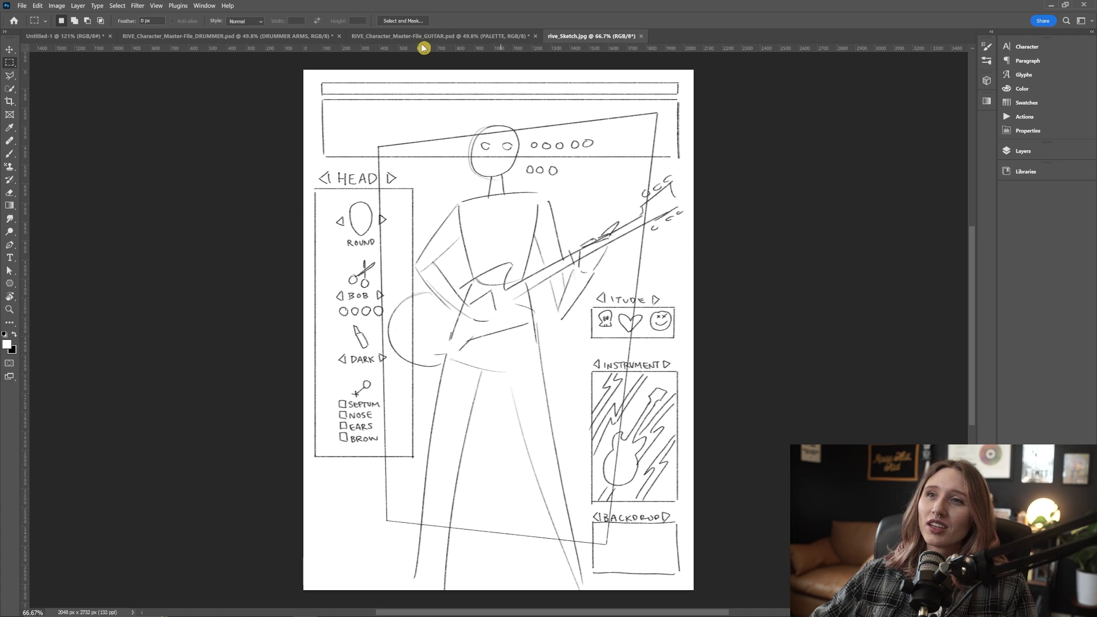
Step: Bring up the untitled document and examine the lineup of five finished rockstar characters
key(ctrl+Tab)
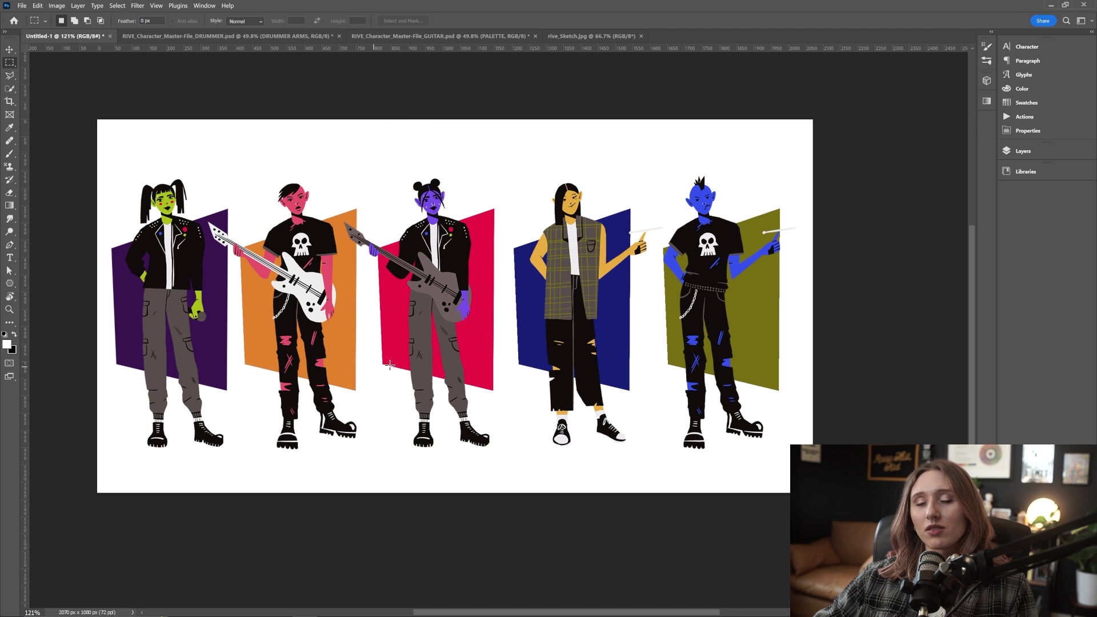
scroll(498, 298, up, 2)
drag(394, 296, 442, 303)
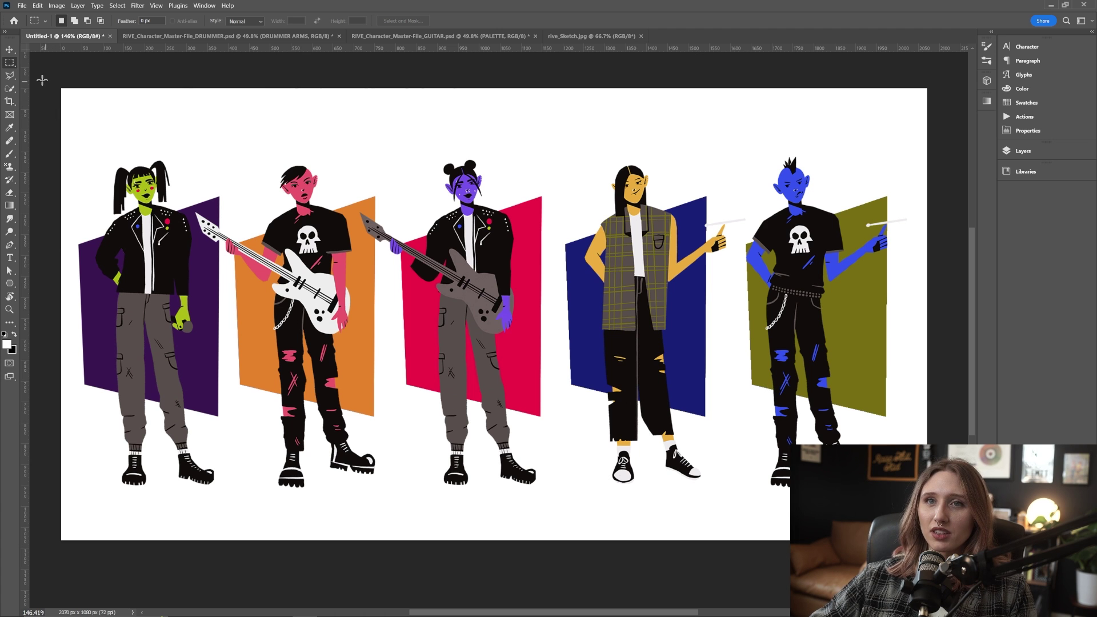
drag(57, 83, 401, 312)
key(ctrl+d)
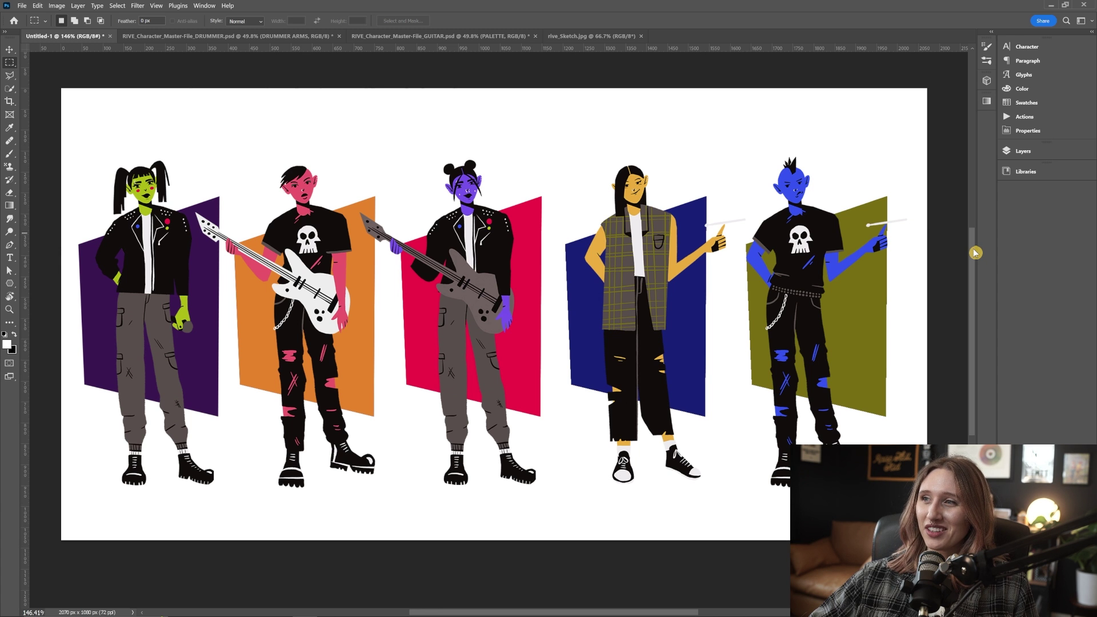
drag(976, 253, 976, 252)
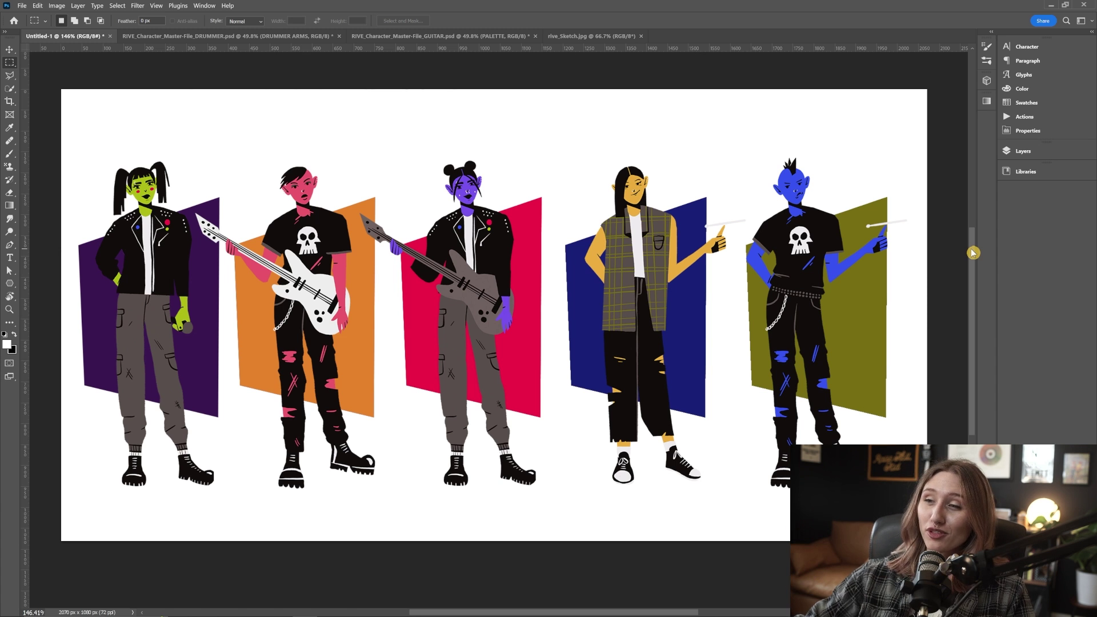
Step: Switch to the DRUMMER master file, display its layers and make the white Background layer visible
click(228, 36)
key(F7)
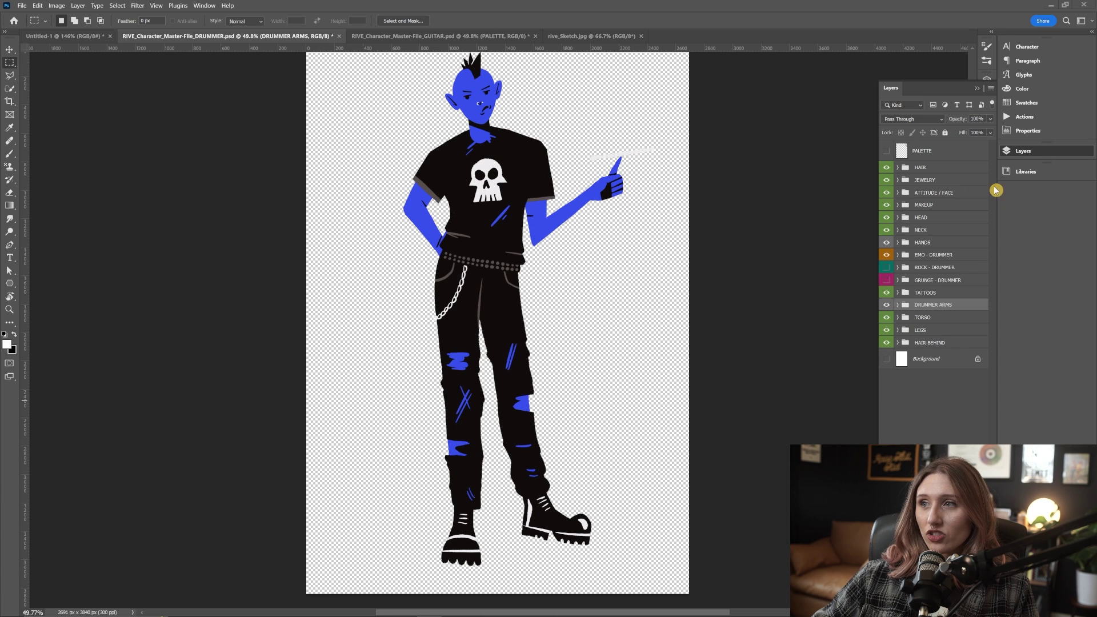
click(937, 169)
drag(539, 191, 487, 211)
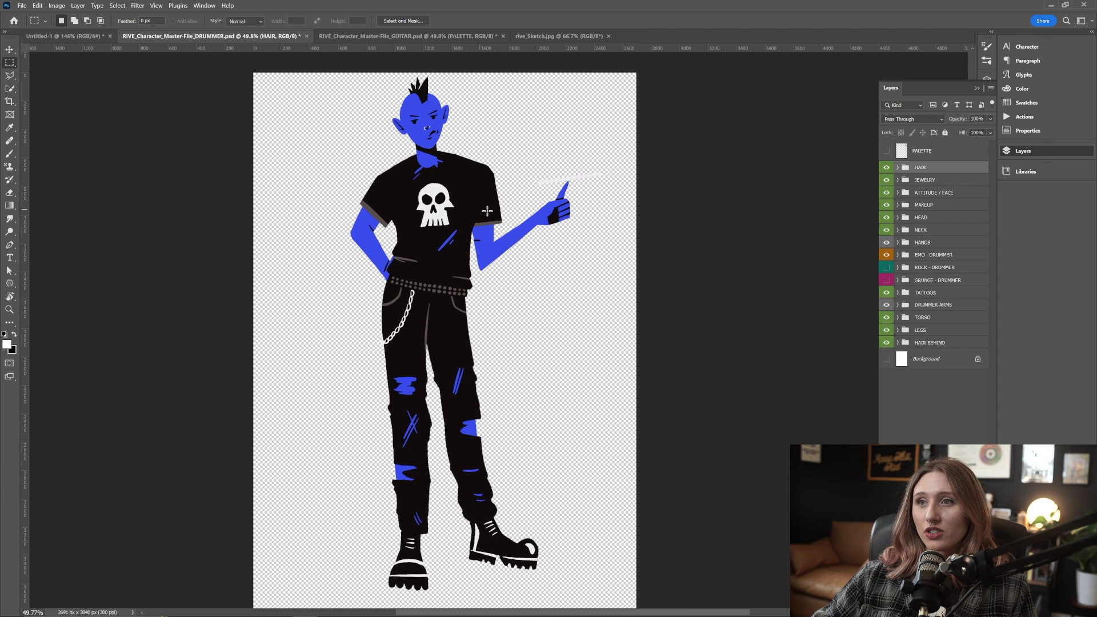
click(887, 362)
scroll(321, 247, up, 1)
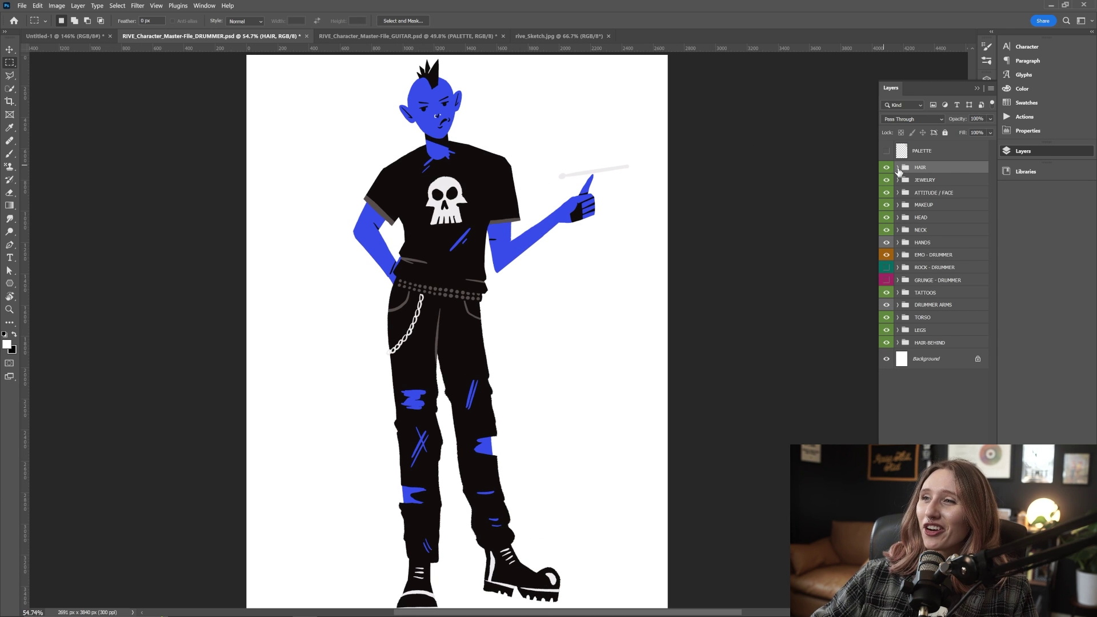
Step: Expand the HAIR group and preview alternative hairstyles on the drummer, showing Hair 5 in place of Hair 4
click(898, 168)
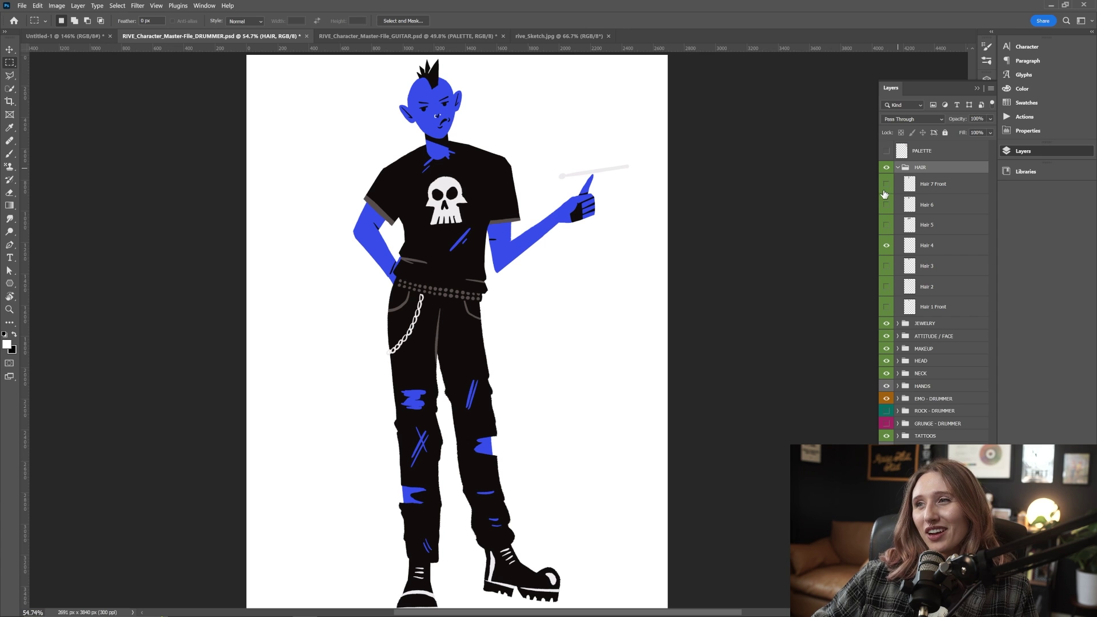
click(898, 170)
click(899, 168)
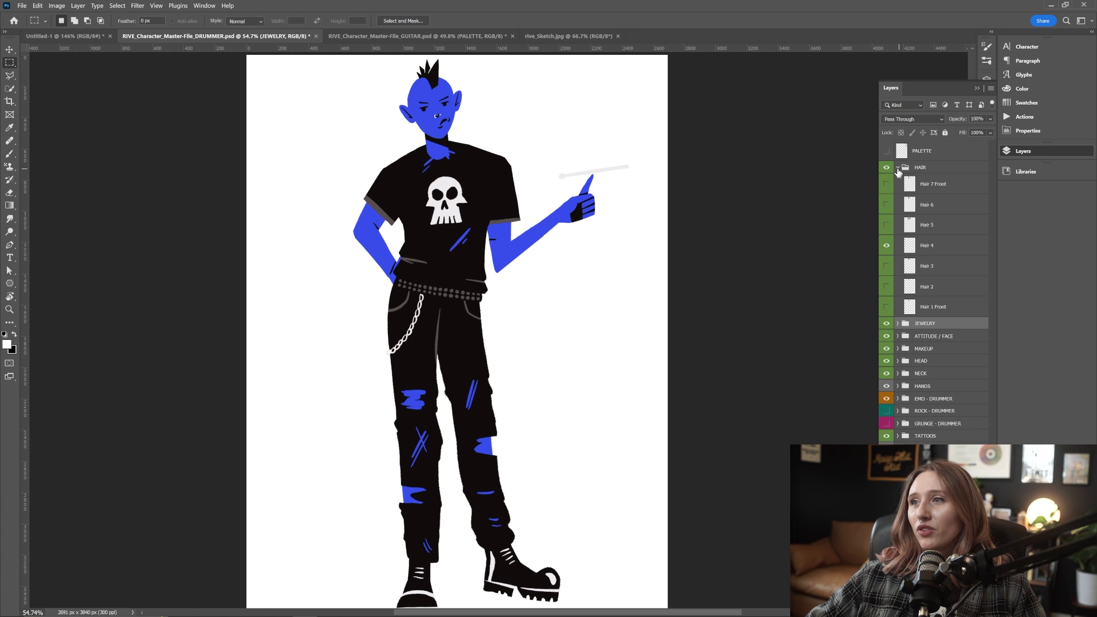
click(887, 224)
click(887, 211)
click(887, 205)
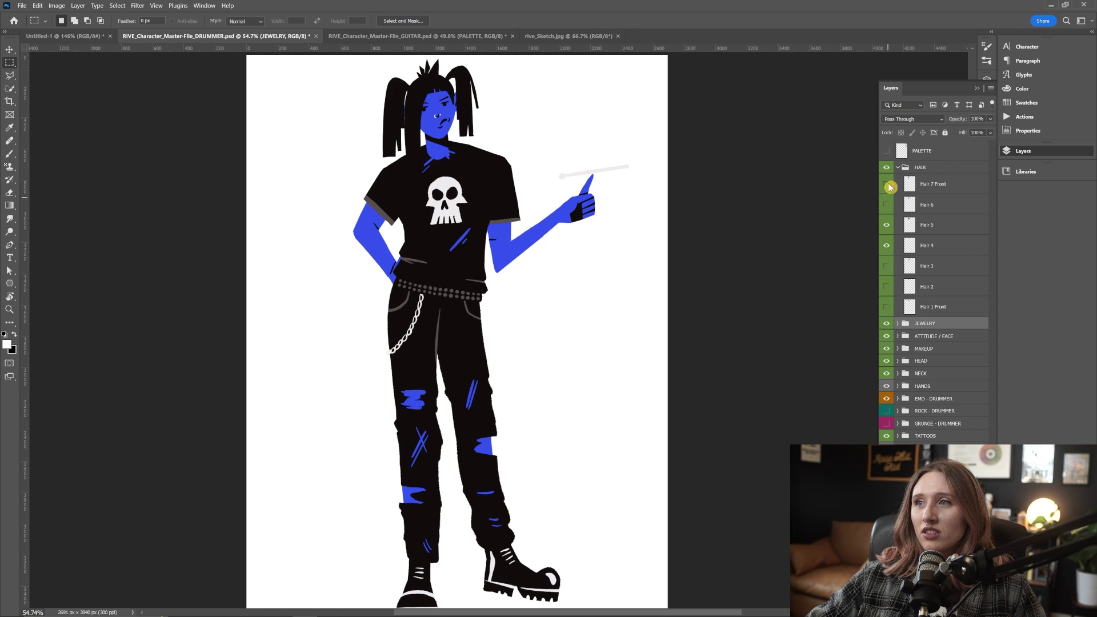
click(887, 184)
click(887, 225)
click(887, 245)
click(887, 225)
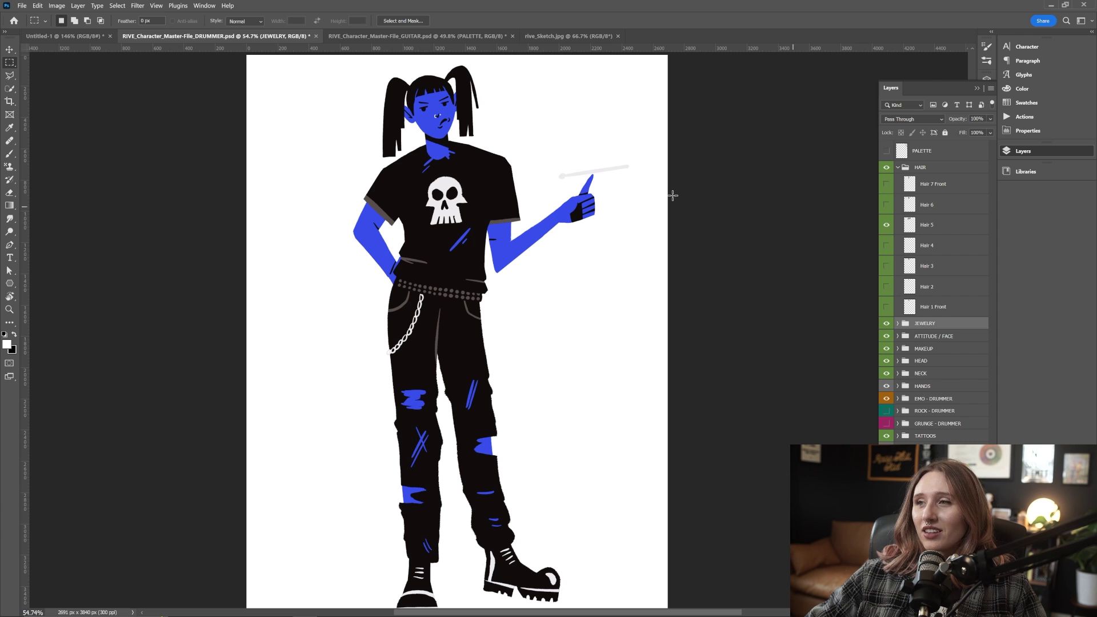
drag(626, 201, 629, 206)
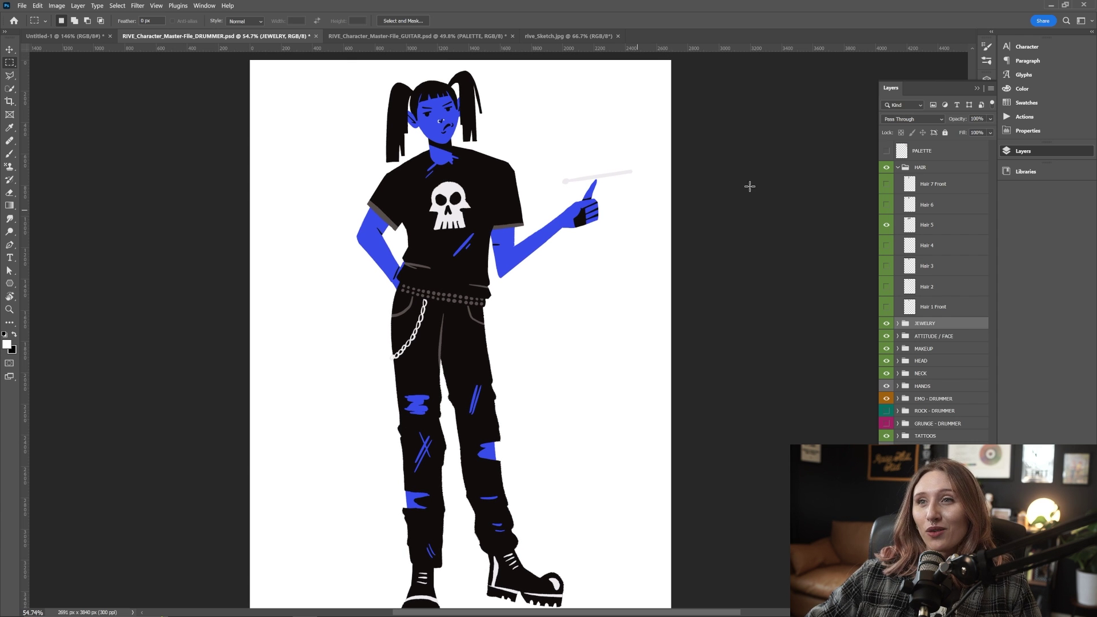
Step: Preview Hair 6, Hair 7 Front, Hair 2 and Hair 1 Front one at a time, restore Hair 4 and collapse the HAIR group
click(887, 225)
click(887, 204)
click(887, 205)
click(887, 184)
click(887, 184)
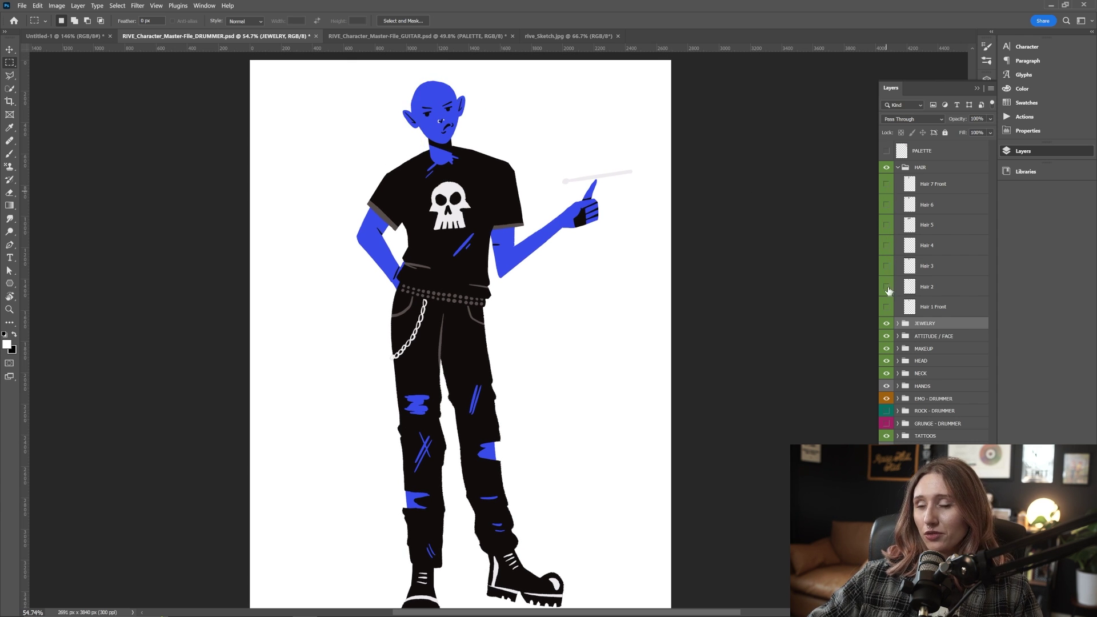
click(886, 287)
click(887, 287)
click(887, 307)
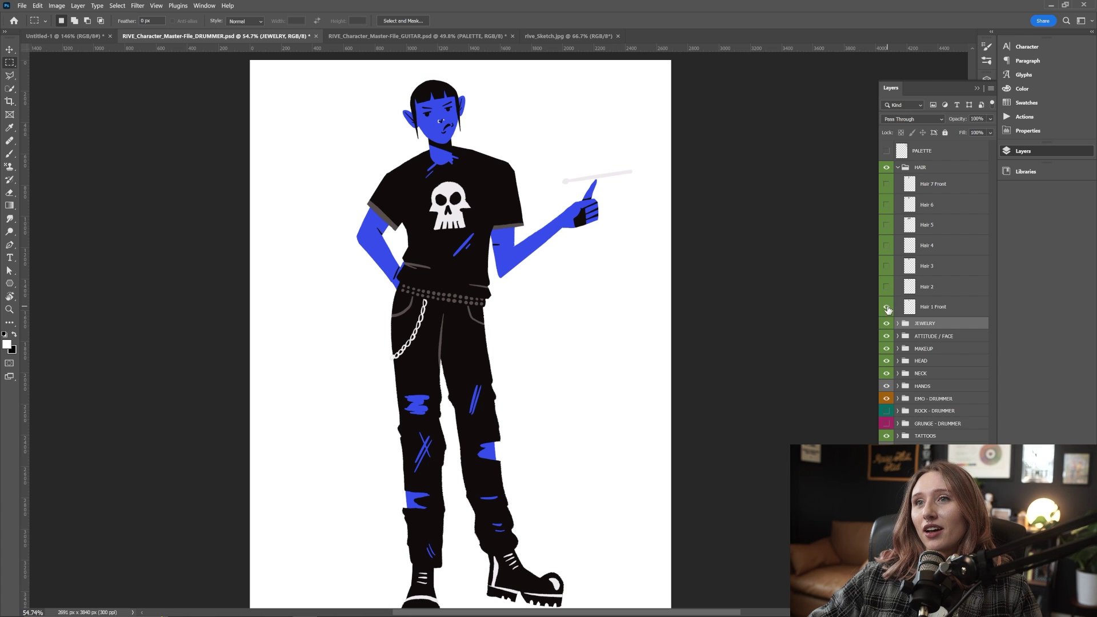
click(887, 307)
click(887, 245)
click(899, 168)
Step: Expand the JEWELRY group and preview the Jewelry 1 to Jewelry 5 layers on the drummer's face
click(898, 180)
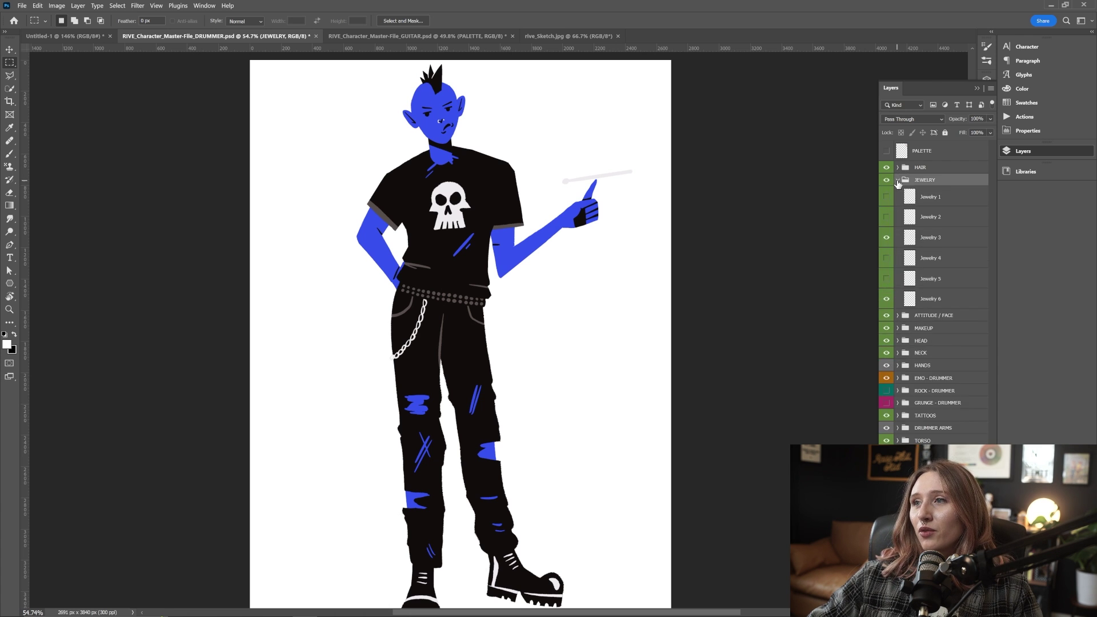
click(887, 197)
click(887, 218)
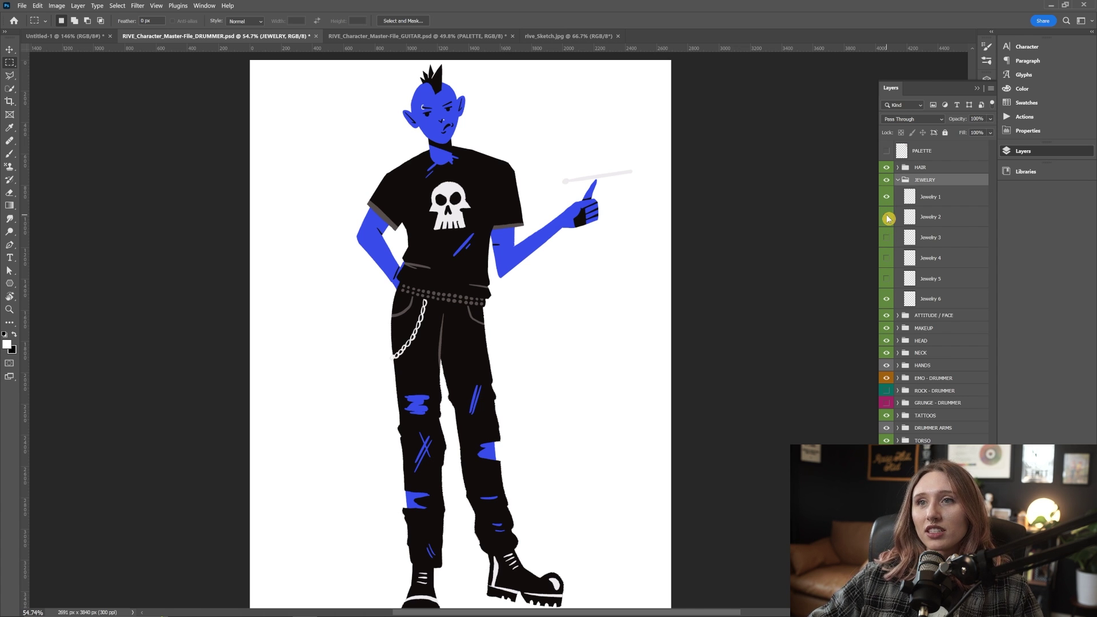
drag(887, 238, 886, 280)
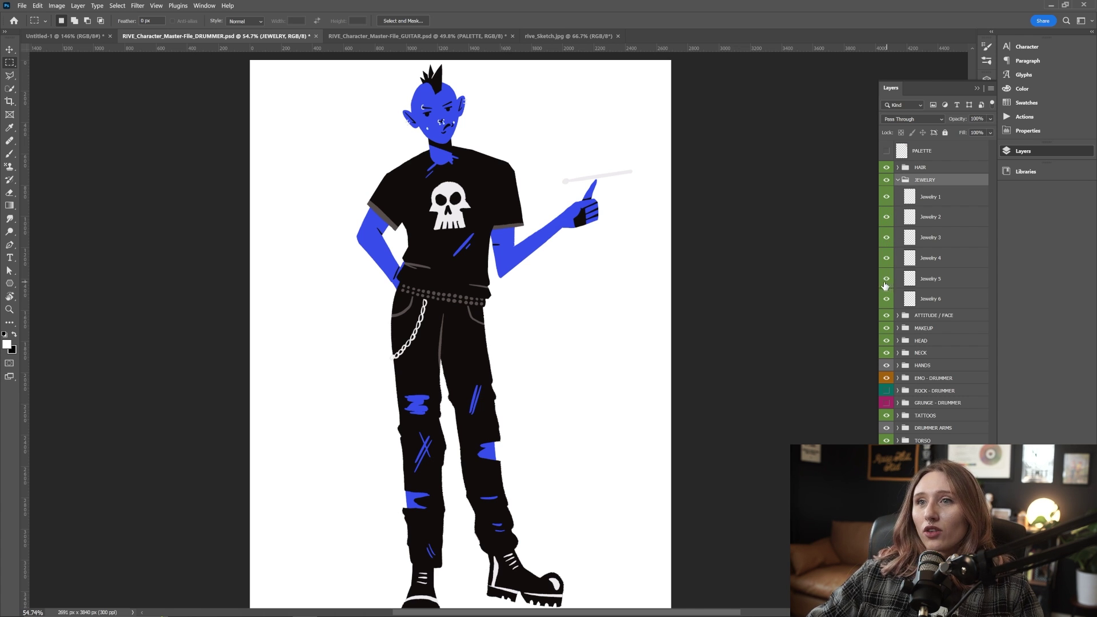
drag(403, 88, 509, 134)
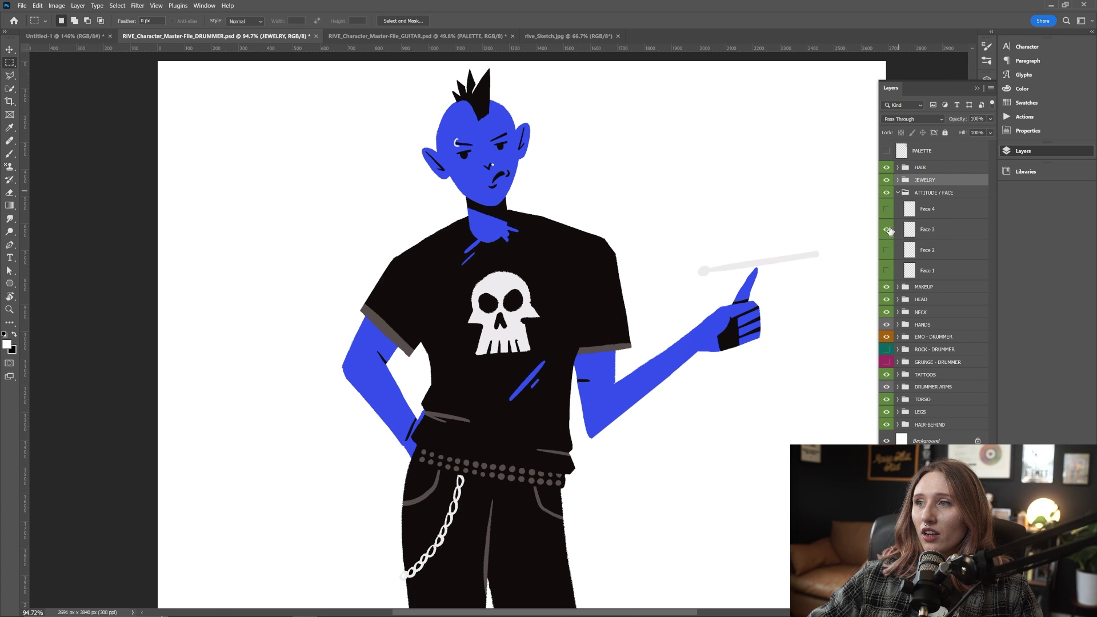
Step: Preview Face 4, Face 3 and Face 2 one at a time, leave Face 1 visible and collapse the ATTITUDE / FACE group
click(886, 229)
click(886, 209)
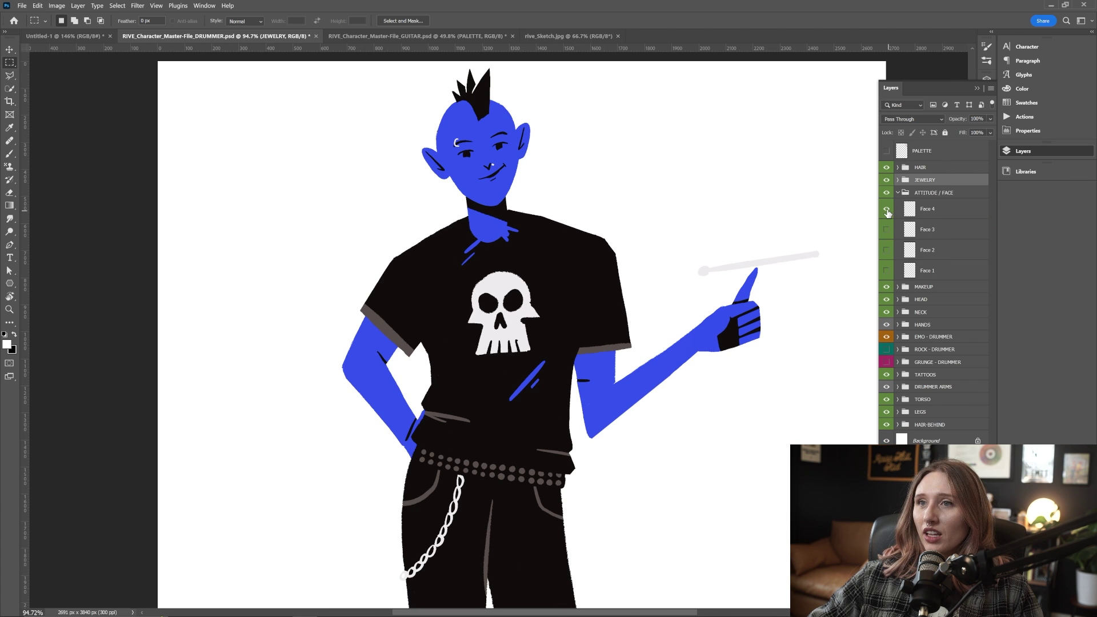
click(887, 209)
click(887, 230)
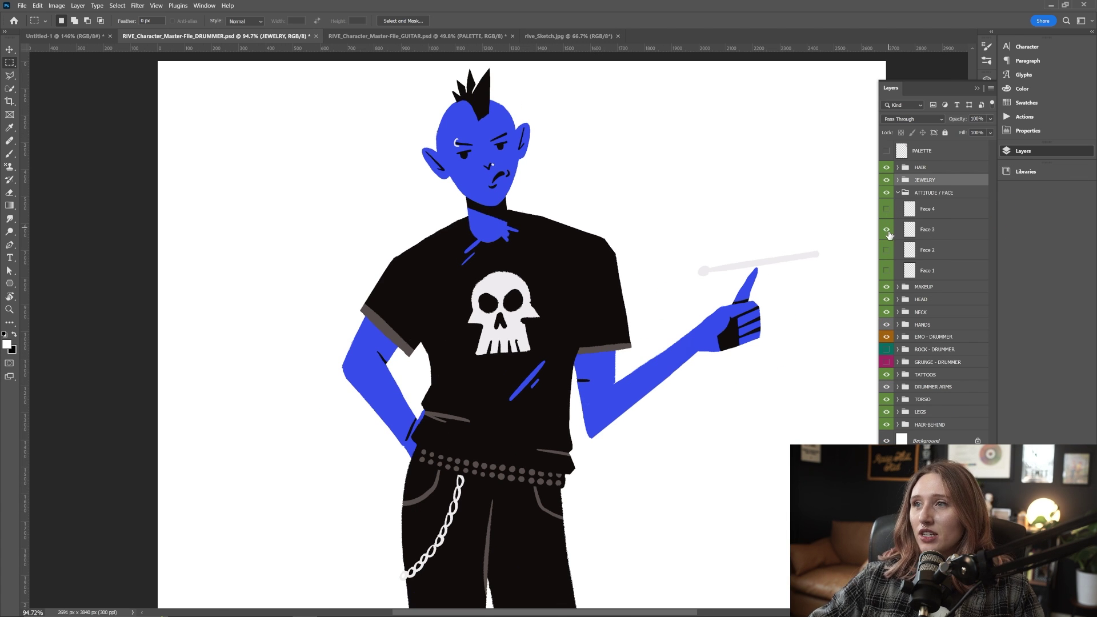
click(887, 230)
click(887, 249)
drag(411, 107, 524, 213)
click(576, 216)
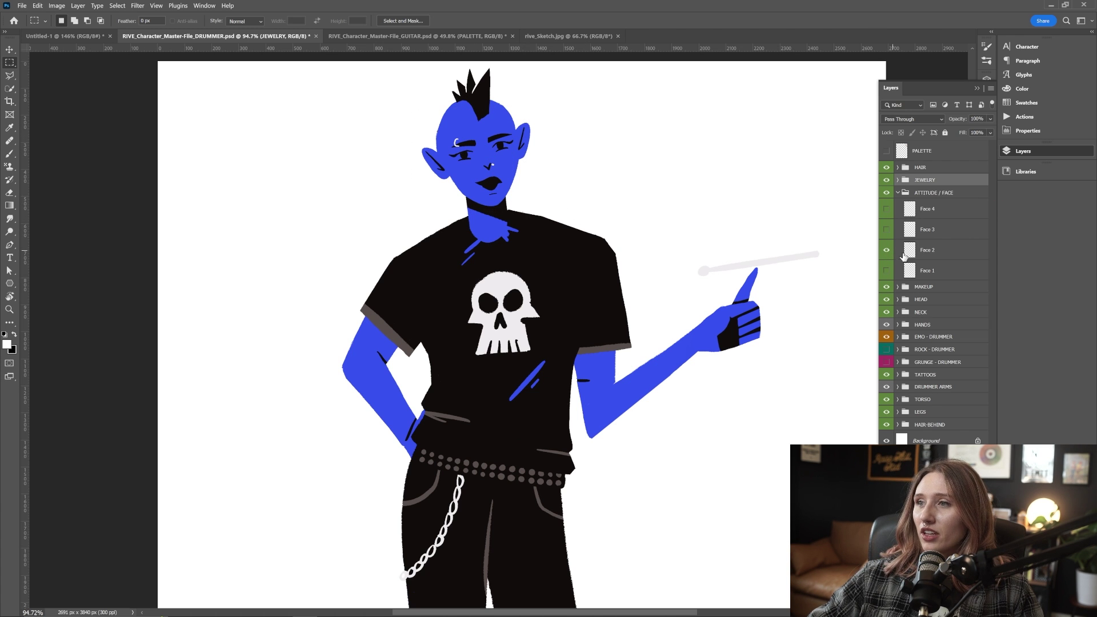
click(886, 250)
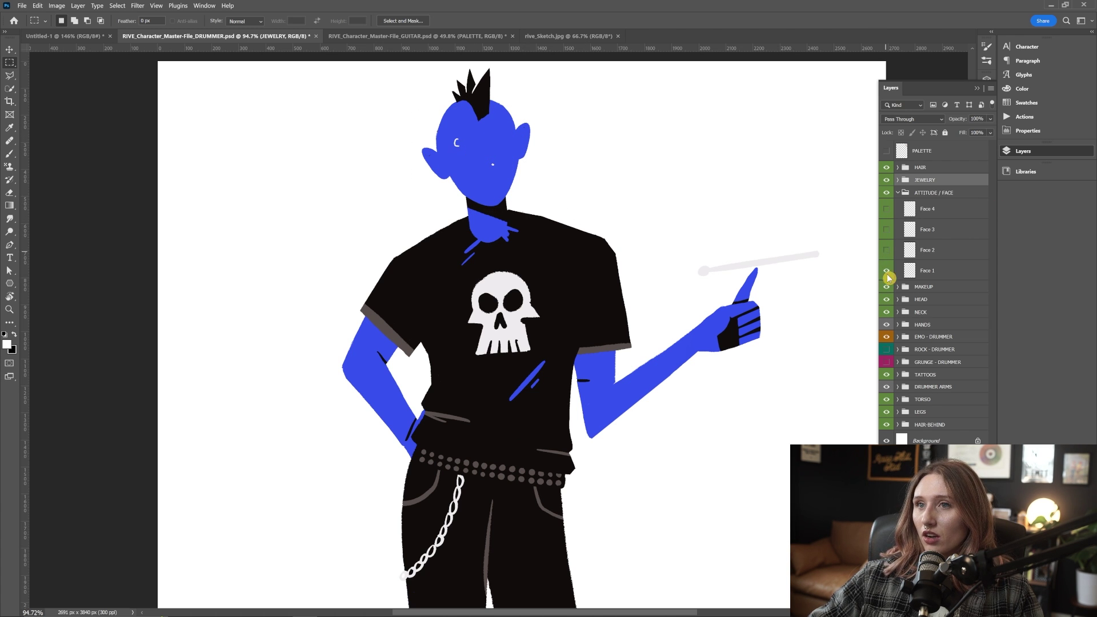
click(887, 271)
click(898, 192)
Step: Expand the MAKEUP group, preview Makeup 1, leave Makeup 3 visible instead and collapse the group
click(898, 205)
click(887, 223)
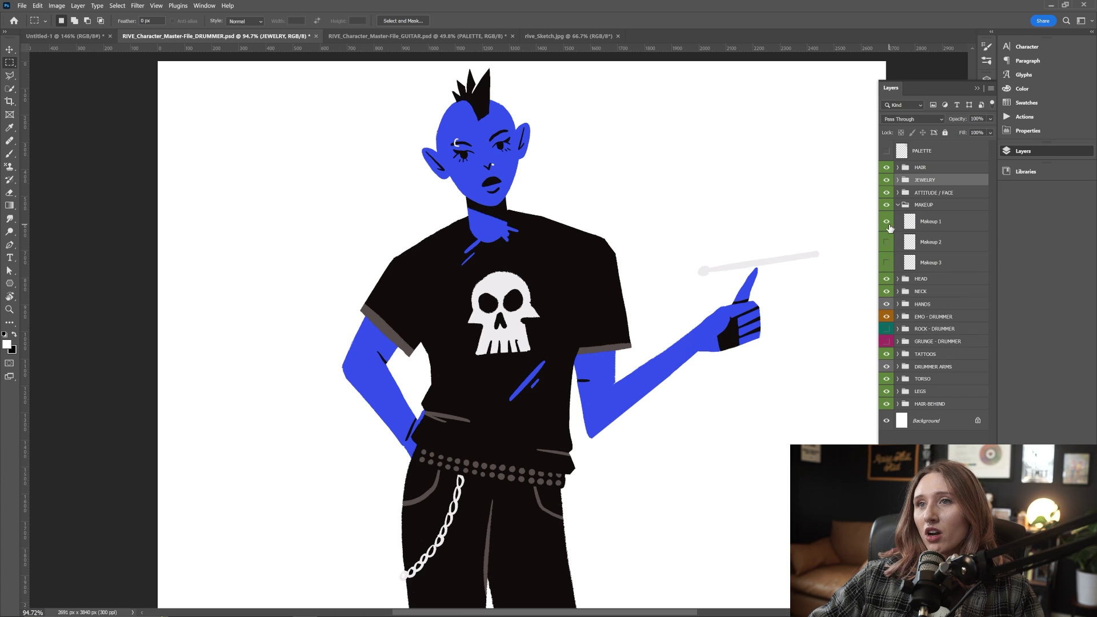
click(887, 223)
click(888, 263)
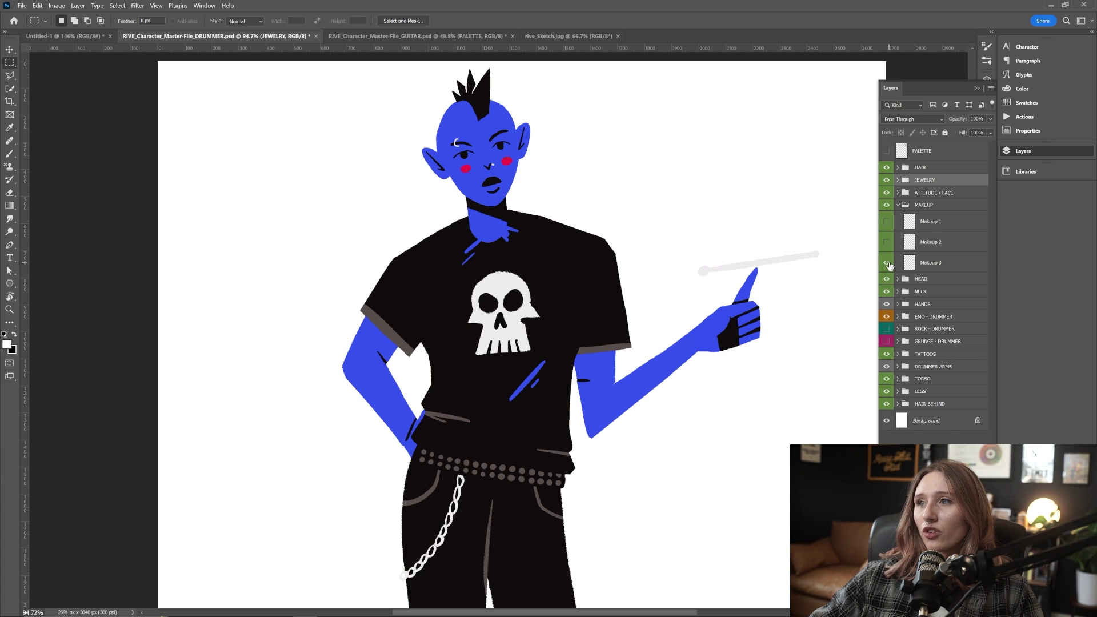
click(899, 205)
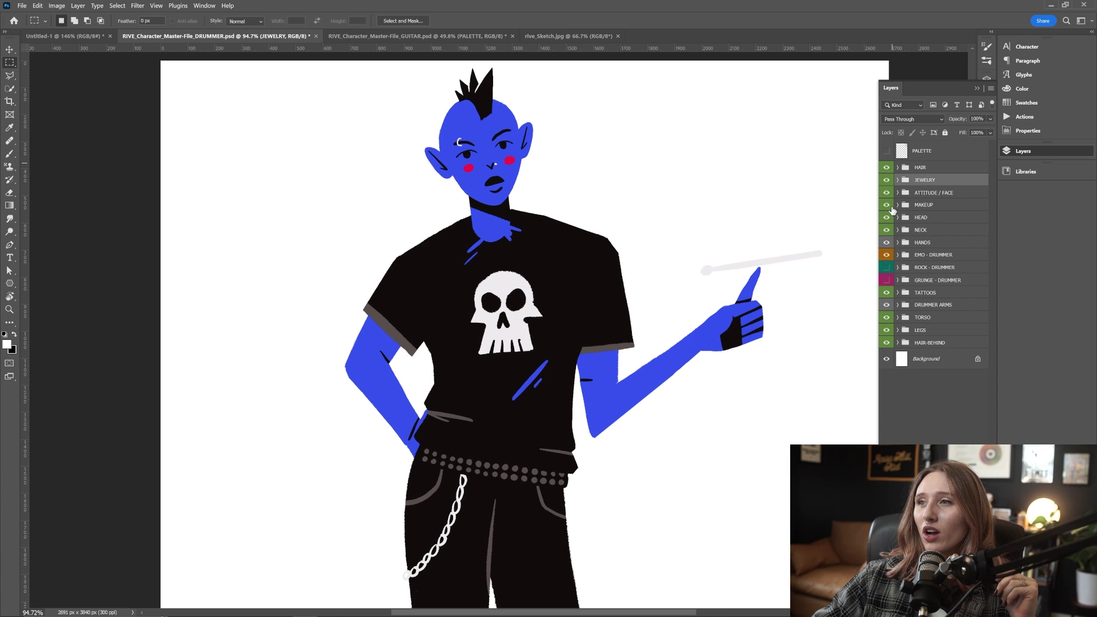
Step: Preview alternative skin colours in the HEAD group, including Head - Pink, restore Head - Blue and collapse the group
click(897, 217)
click(887, 234)
click(886, 255)
click(886, 275)
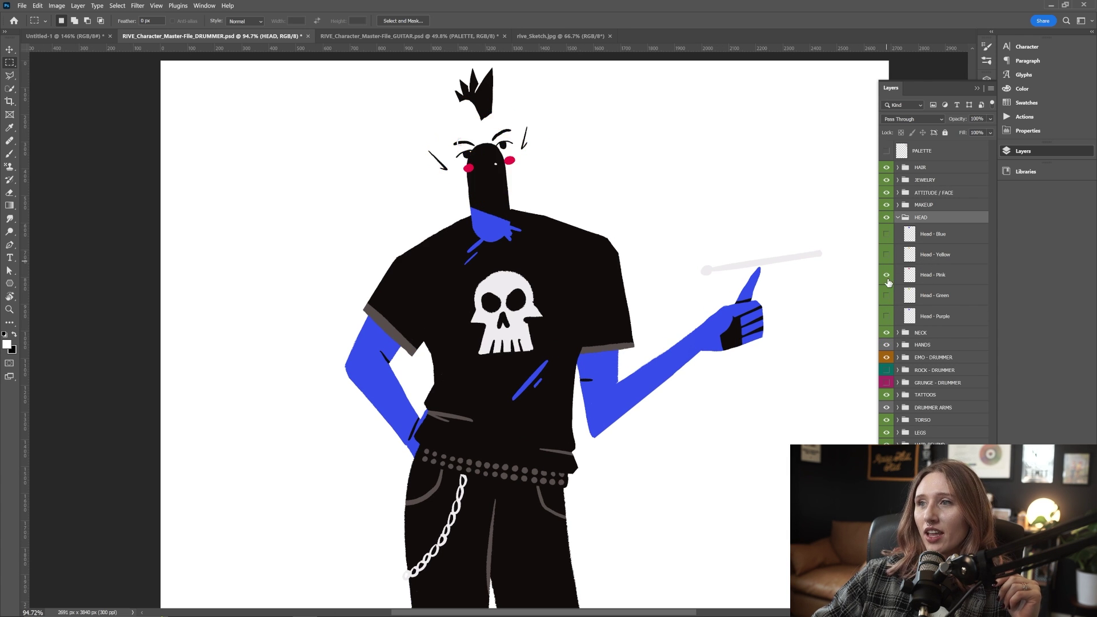
click(887, 280)
click(887, 235)
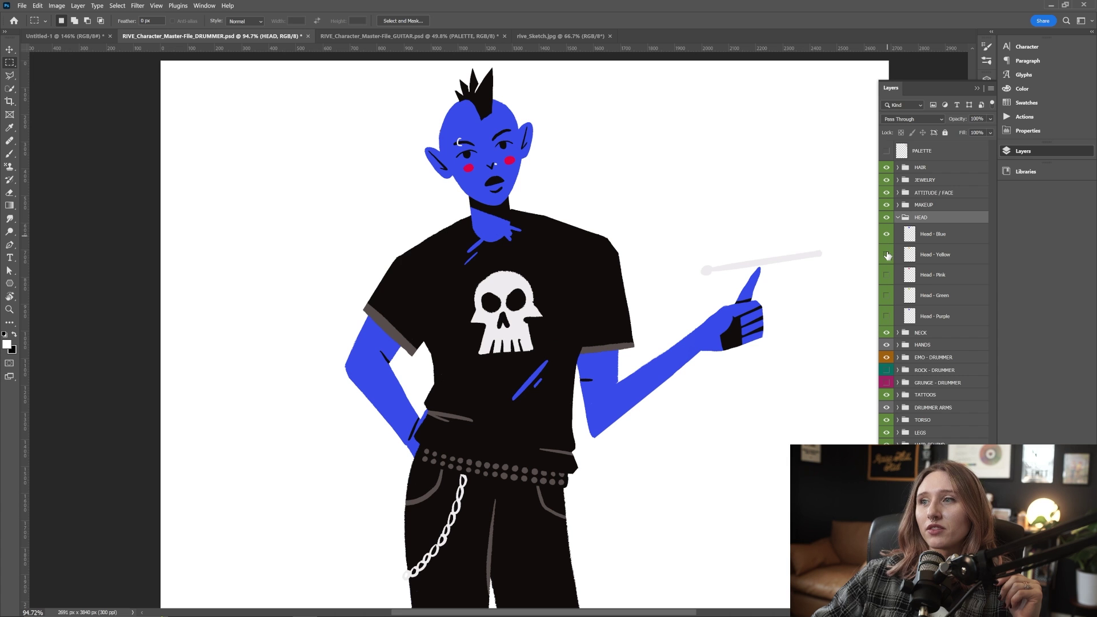
click(887, 255)
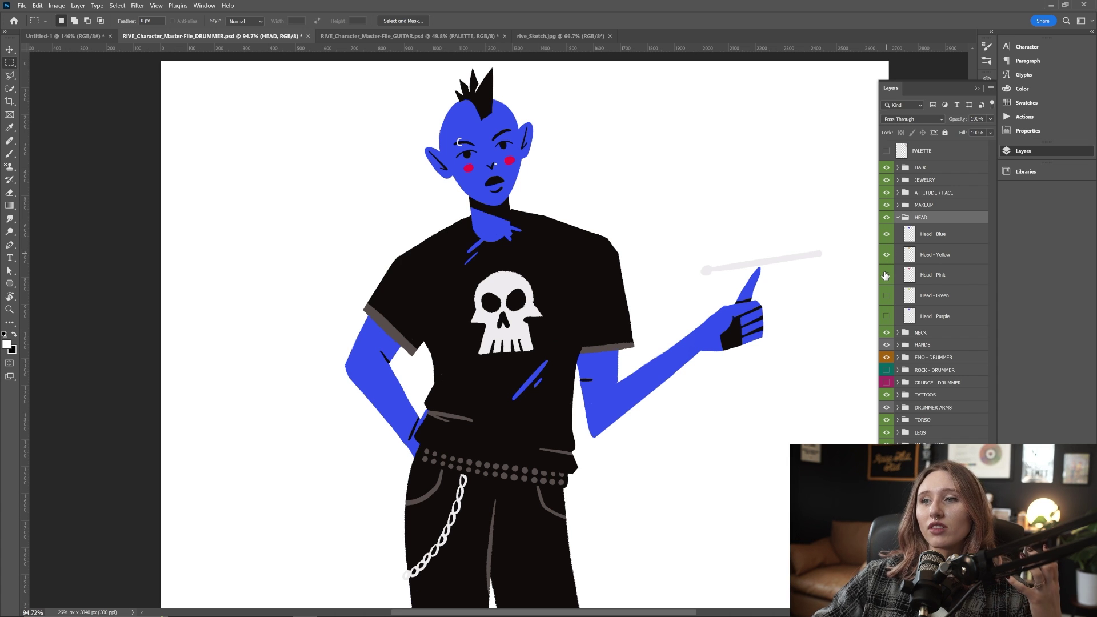
click(887, 255)
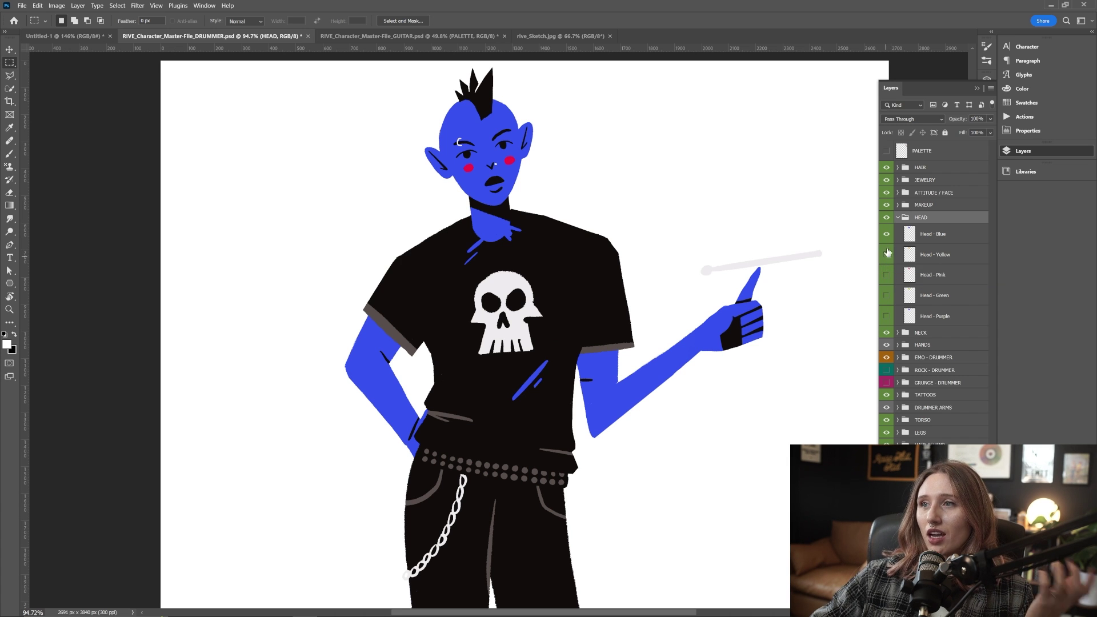
click(897, 218)
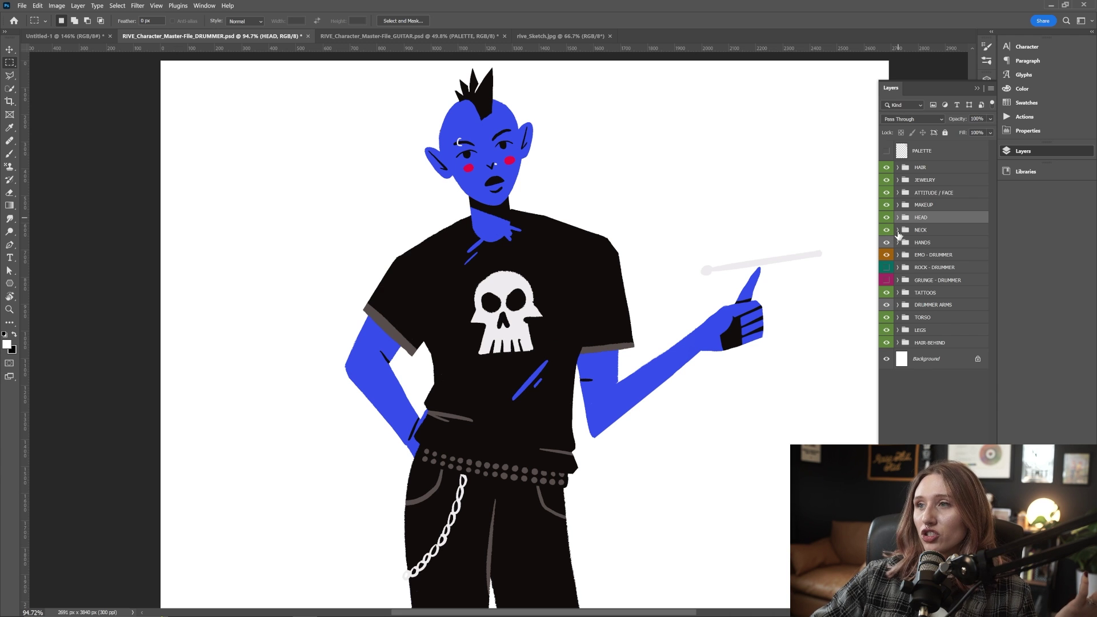
Step: Show the ROCK - DRUMMER outfit in place of EMO - DRUMMER and examine it on the full figure
click(898, 231)
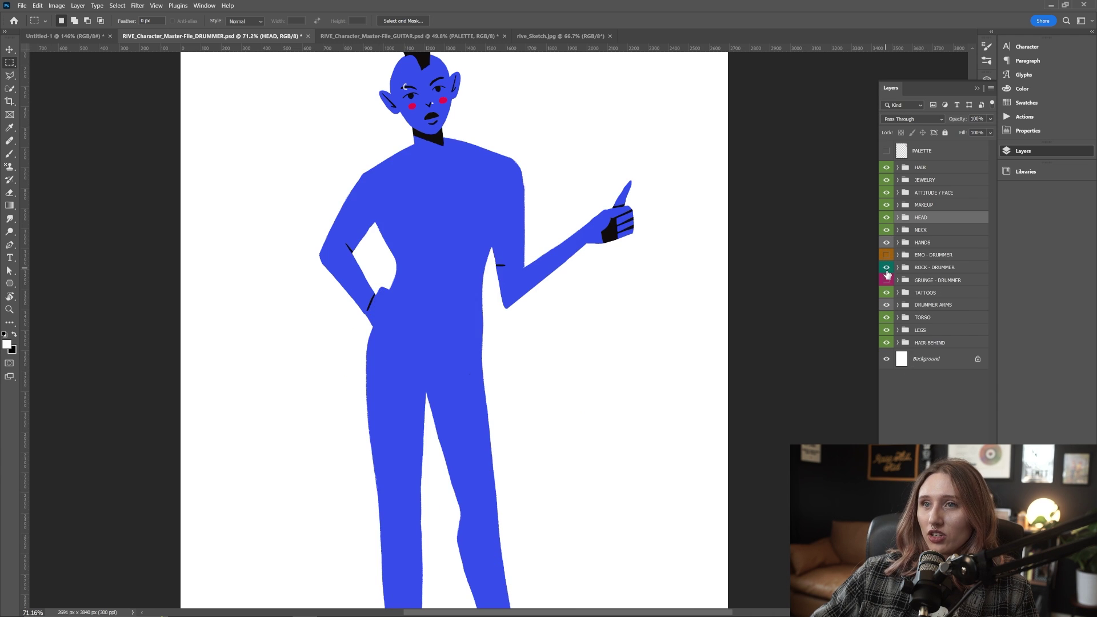
scroll(383, 259, down, 2)
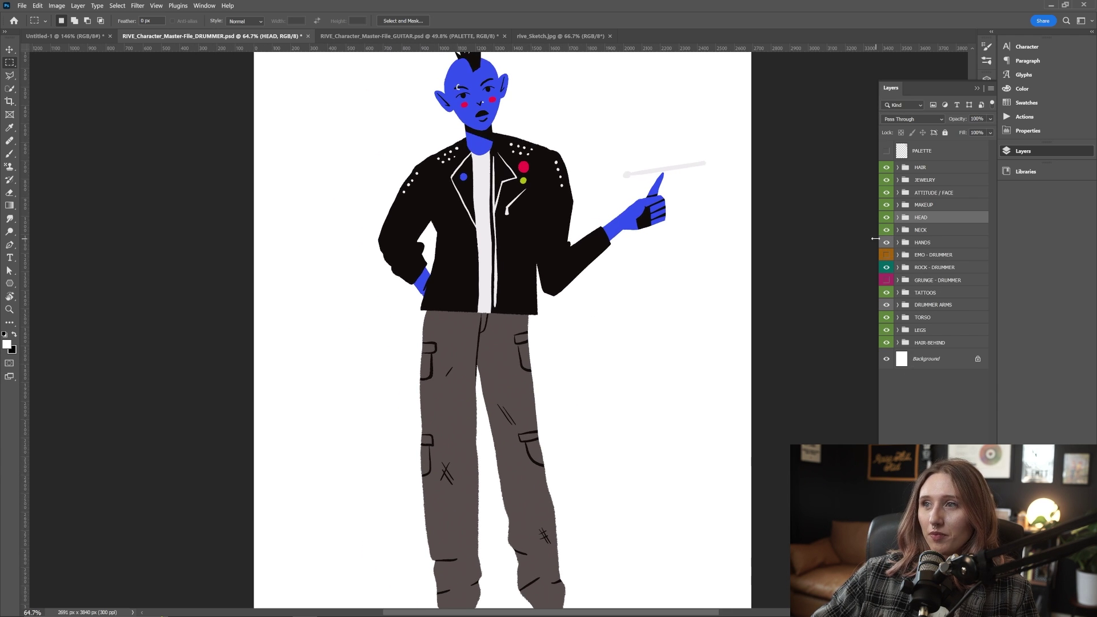
drag(476, 355, 462, 346)
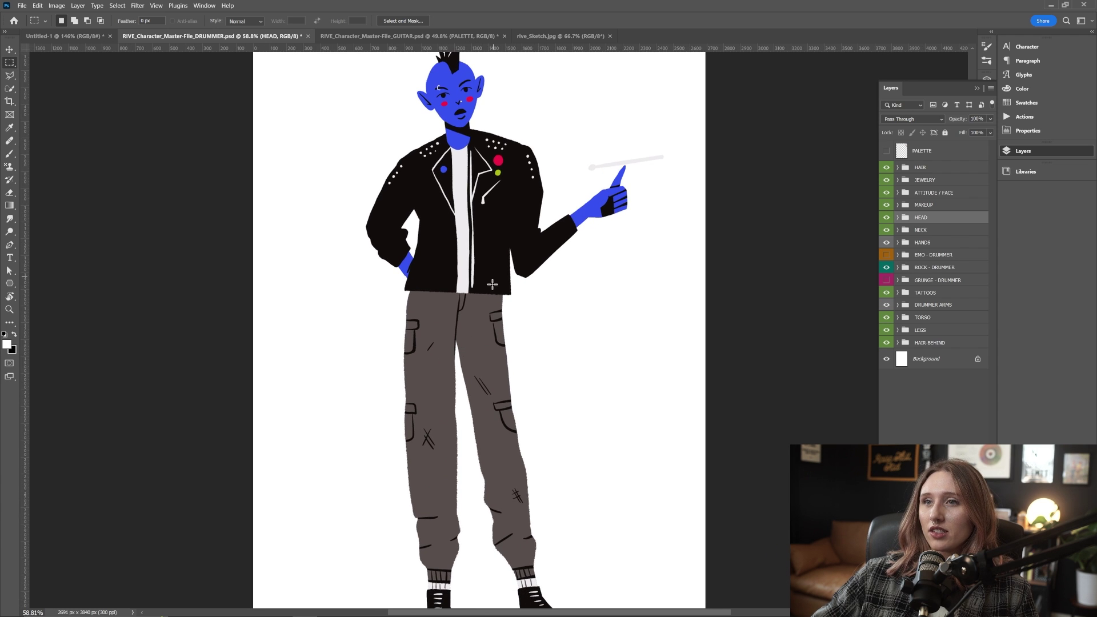
scroll(493, 284, down, 1)
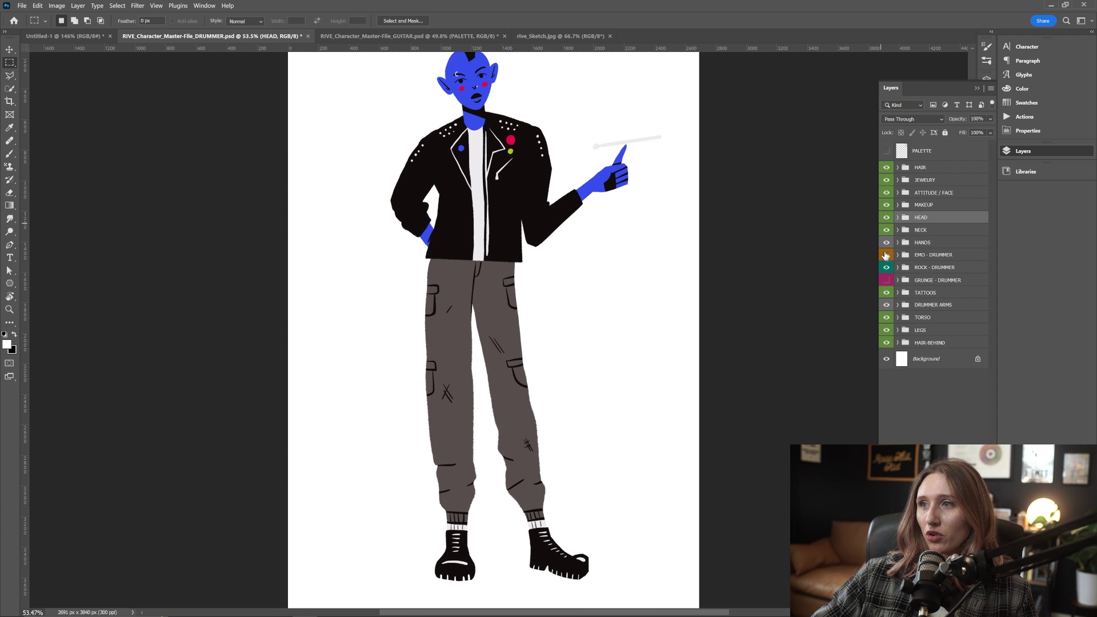
Step: Preview the GRUNGE - DRUMMER outfit on its own and switch back to the ROCK - DRUMMER outfit
click(886, 255)
click(886, 267)
click(886, 254)
click(886, 280)
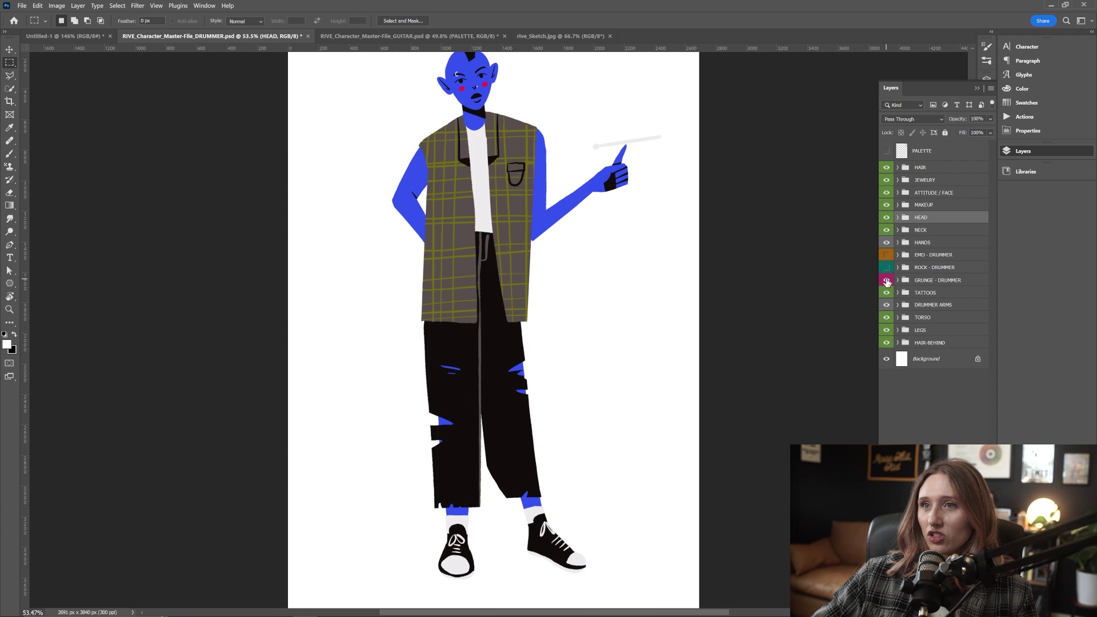
click(886, 280)
click(886, 267)
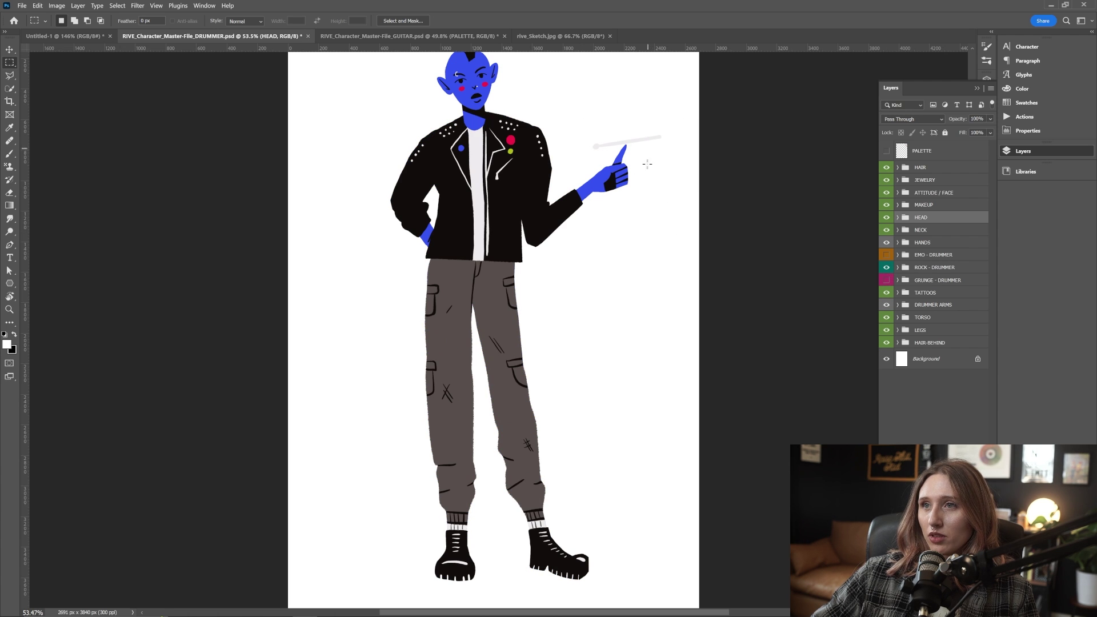
Step: Restore the EMO - DRUMMER outfit in place of ROCK - DRUMMER and examine the upper body up close
click(886, 268)
click(886, 255)
scroll(453, 86, up, 3)
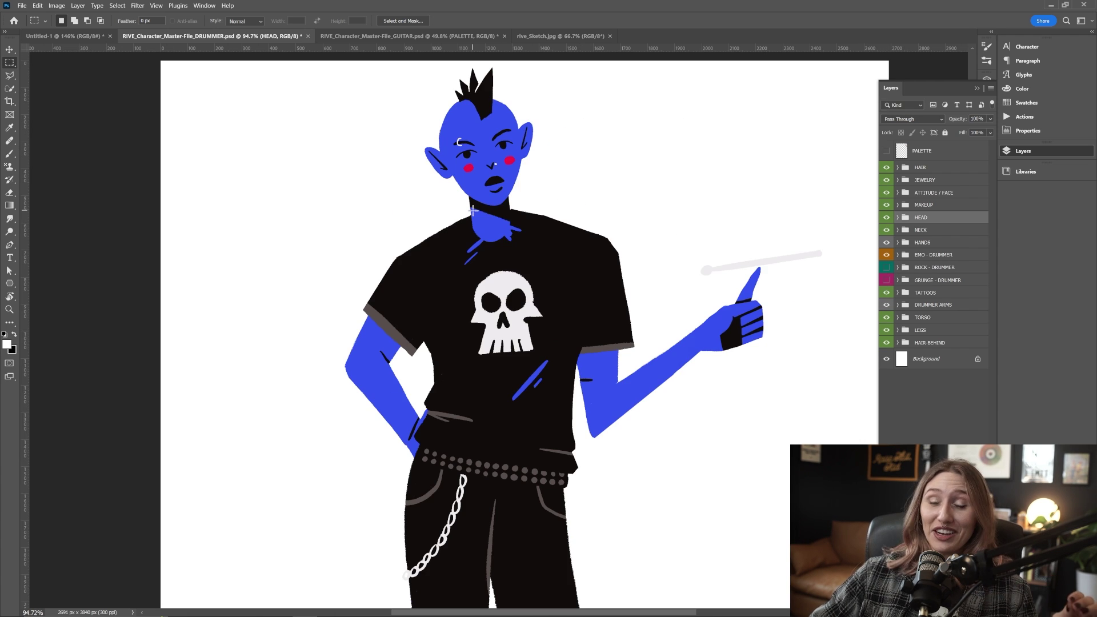
scroll(506, 307, down, 1)
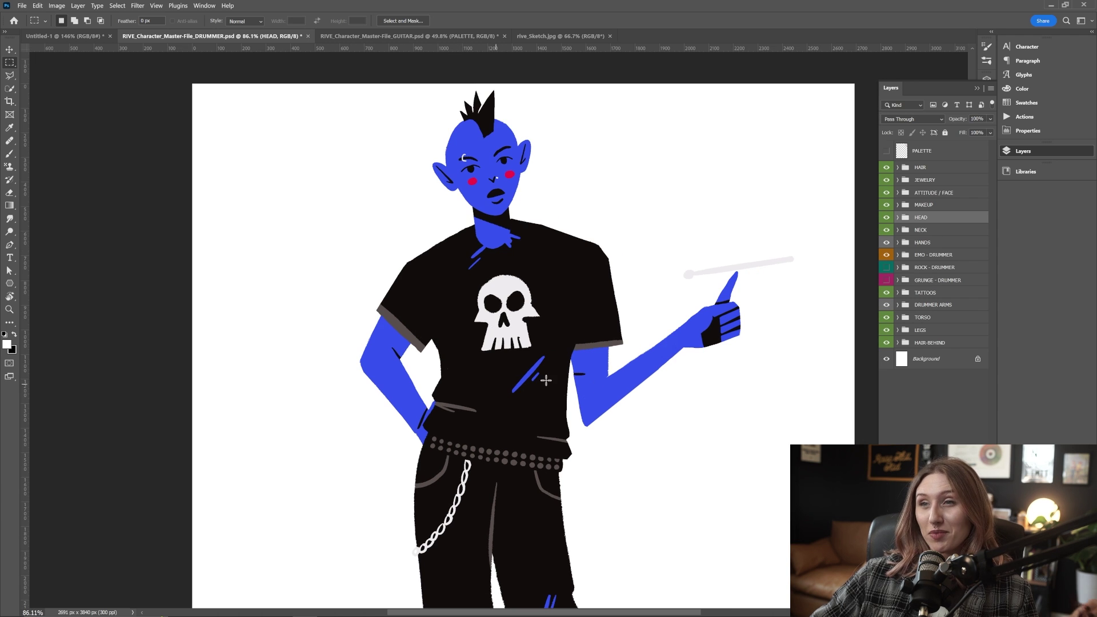
Step: Toggle the HEAD and NECK groups off and back on to check them as separate body parts
click(886, 218)
click(887, 217)
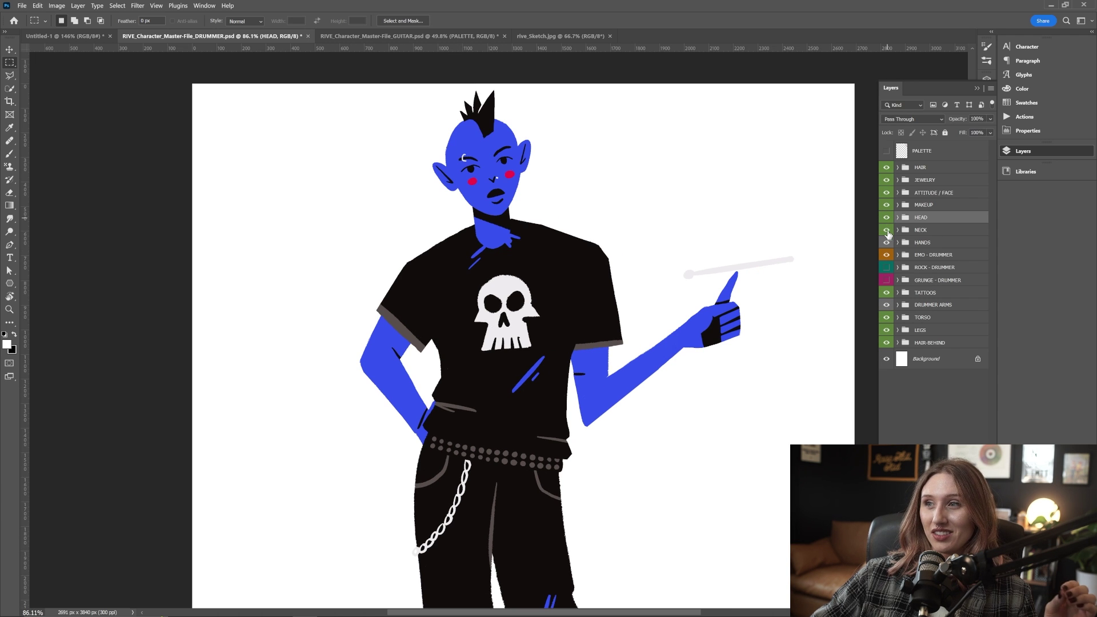
click(886, 230)
click(887, 230)
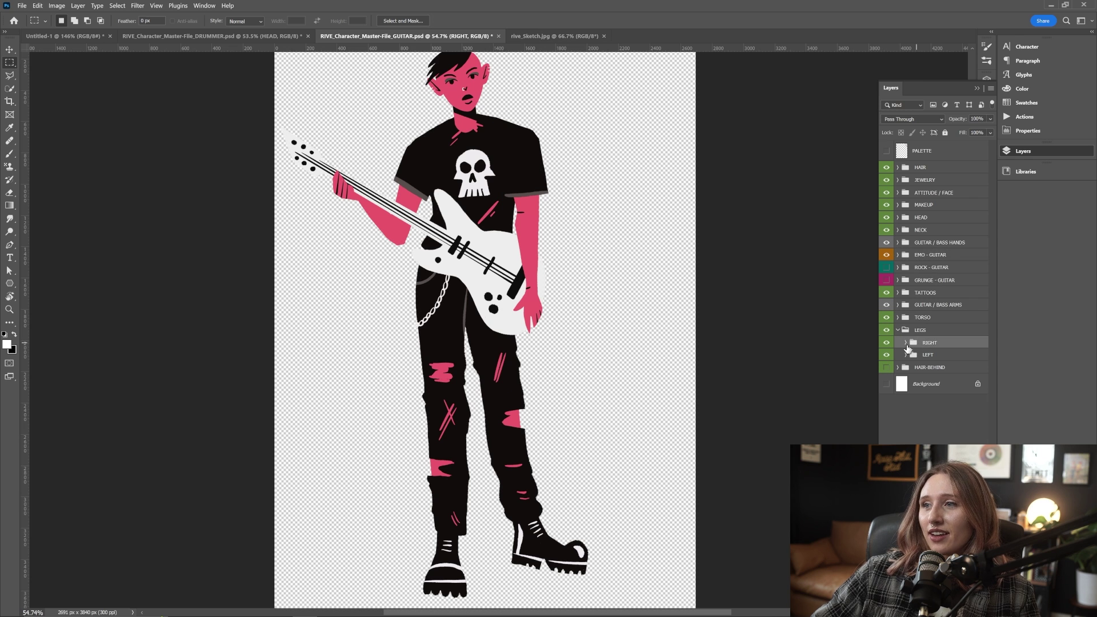
Step: In the GUITAR master file, toggle a layer inside the RIGHT leg group, collapse the LEGS group and put the layers away
click(906, 343)
click(886, 359)
click(886, 361)
click(886, 359)
click(906, 342)
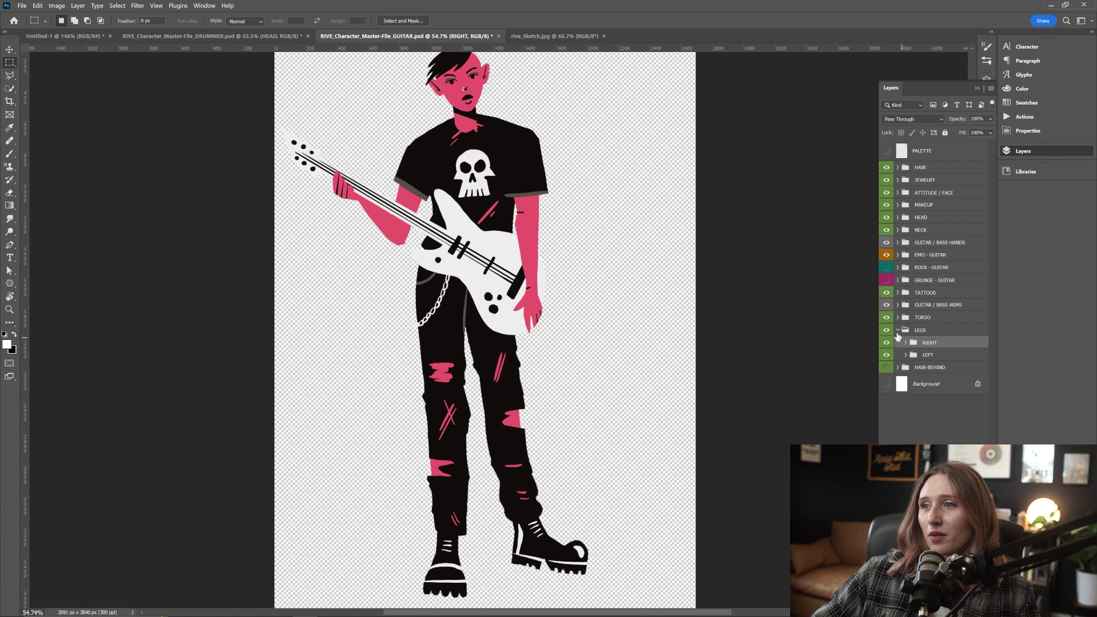
click(898, 329)
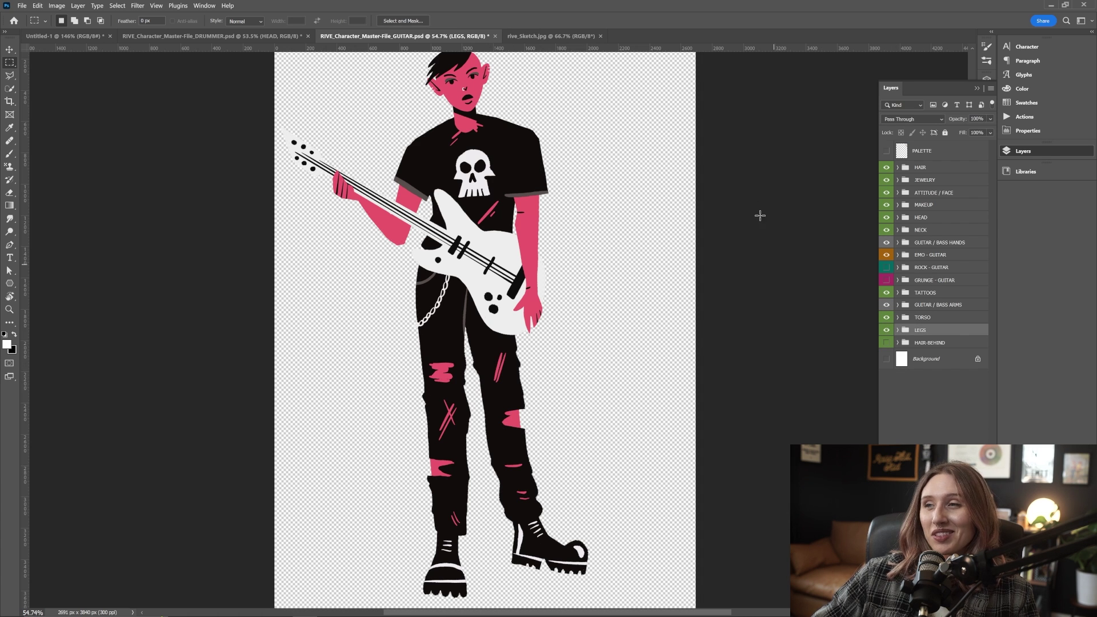
click(977, 91)
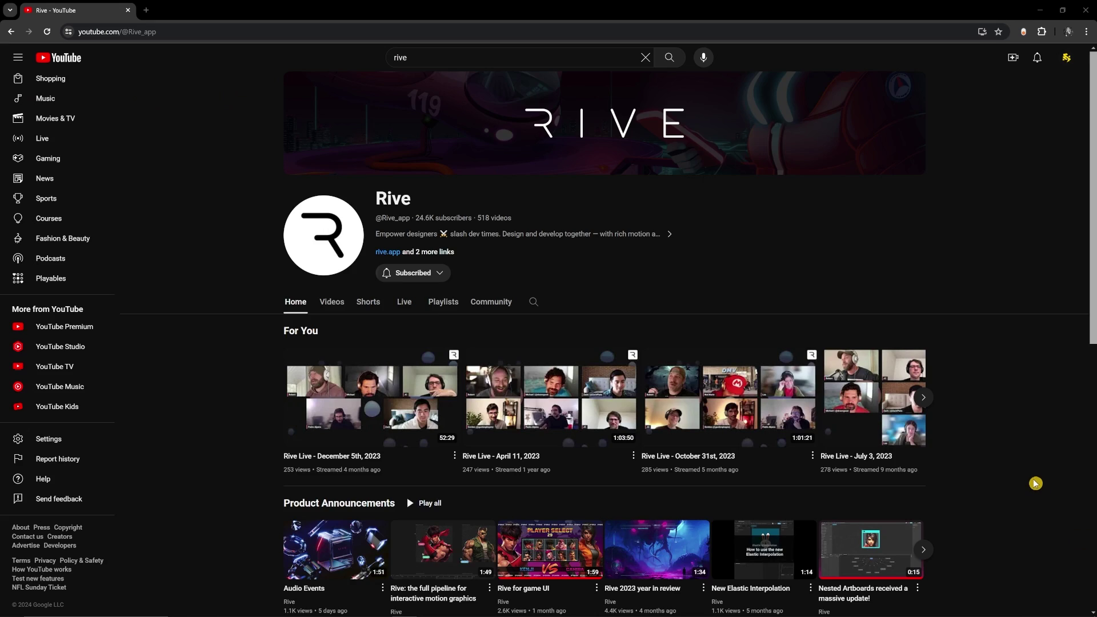
Step: Look through the videos on Rive's YouTube channel and the featured projects in Rive's Community Files
scroll(1035, 483, down, 5)
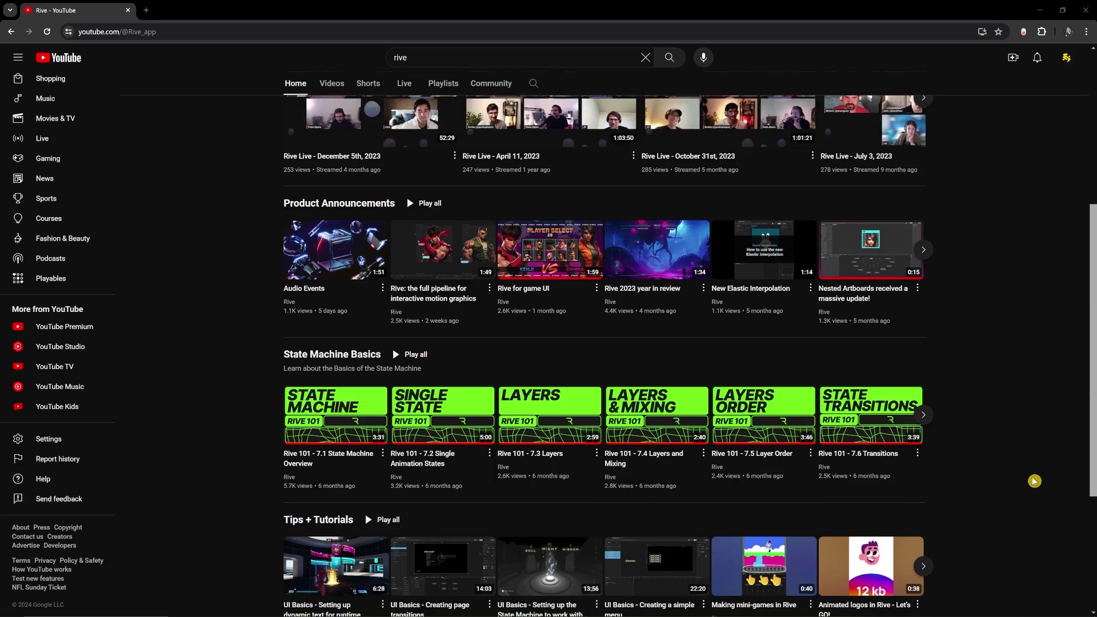
scroll(1034, 481, down, 4)
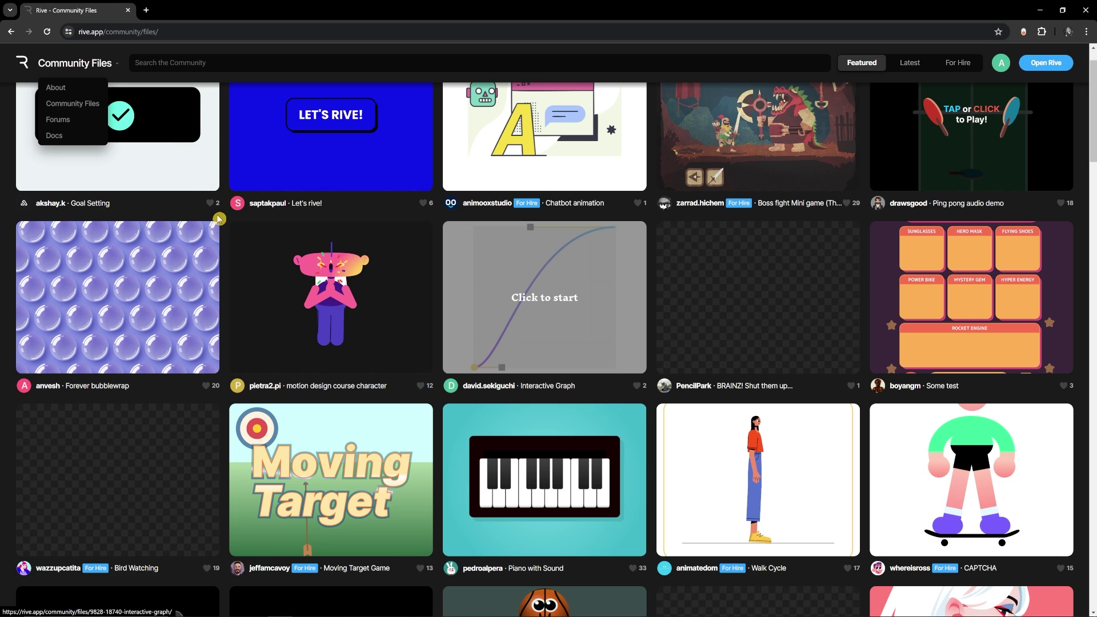
scroll(471, 280, down, 1)
scroll(471, 280, down, 6)
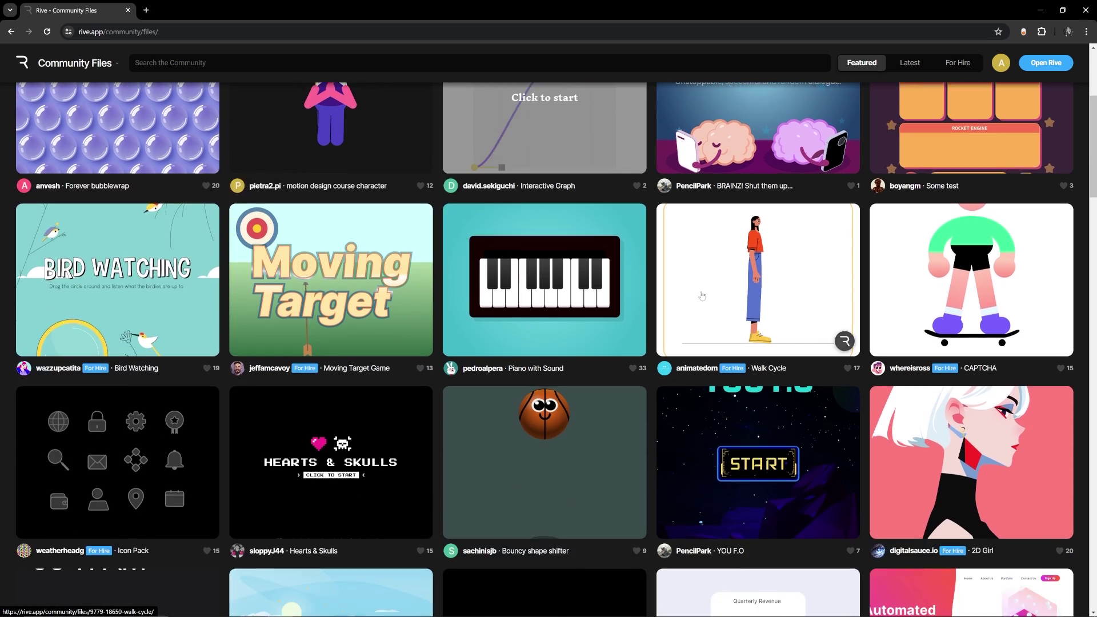
scroll(768, 280, down, 5)
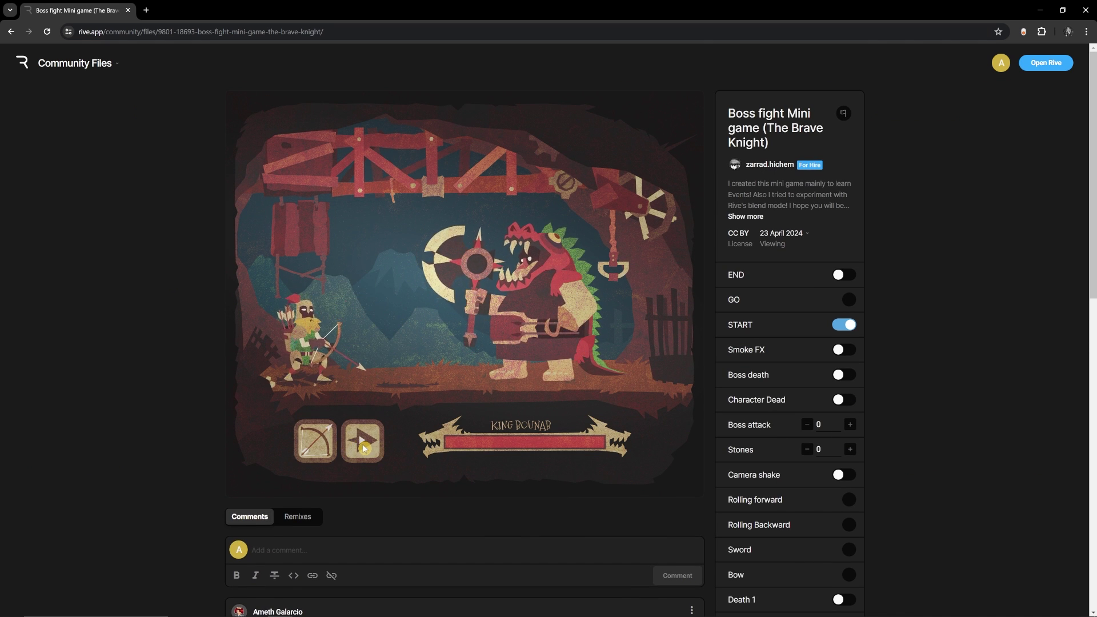
Step: Explore interactive community projects, starting from the Boss fight Mini game (The Brave Knight), and try out their controls
scroll(362, 444, down, 8)
click(755, 398)
click(294, 314)
click(366, 315)
click(438, 319)
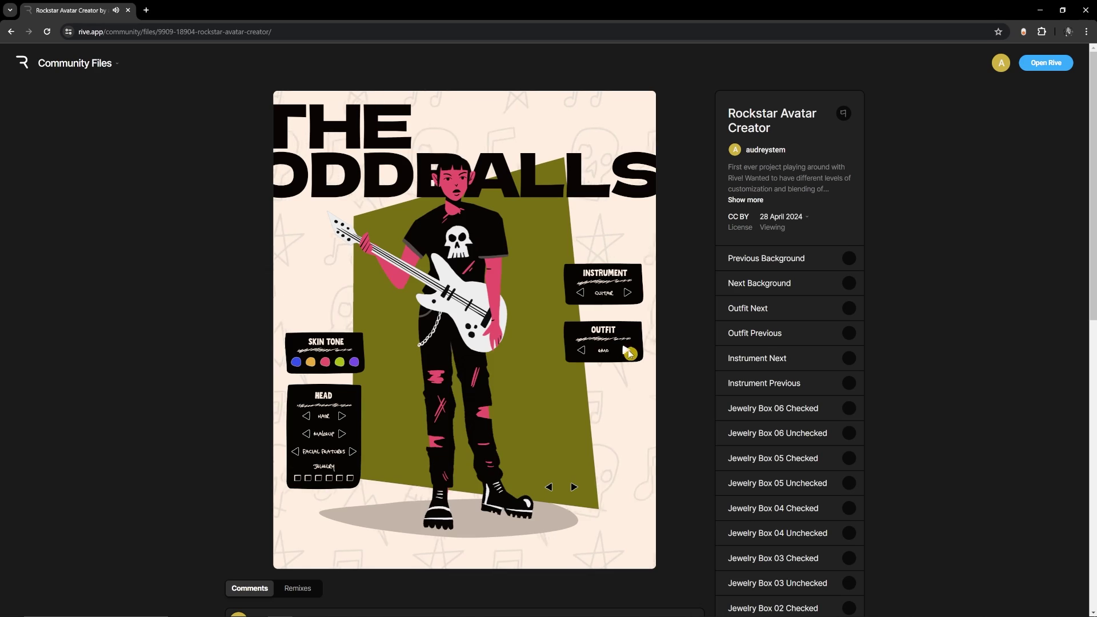
Step: Change the guitarist's outfit in the Rockstar Avatar Creator to the grunge look with the plaid vest
click(627, 352)
click(628, 353)
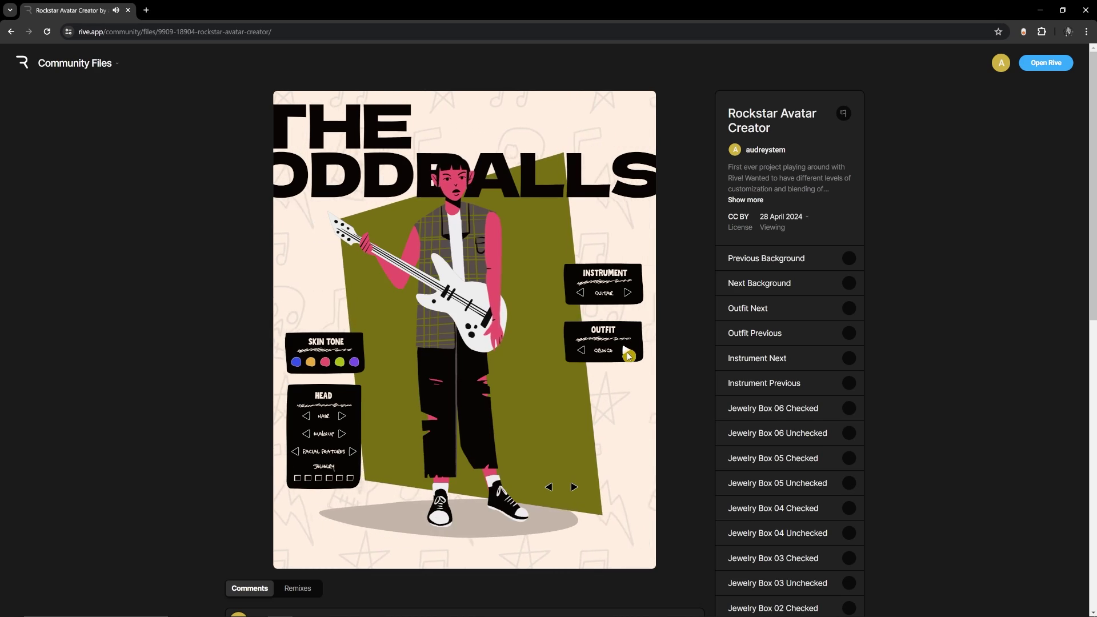
Step: Give the guitarist the purple skin tone and switch to the next hair, makeup and facial features options
click(353, 363)
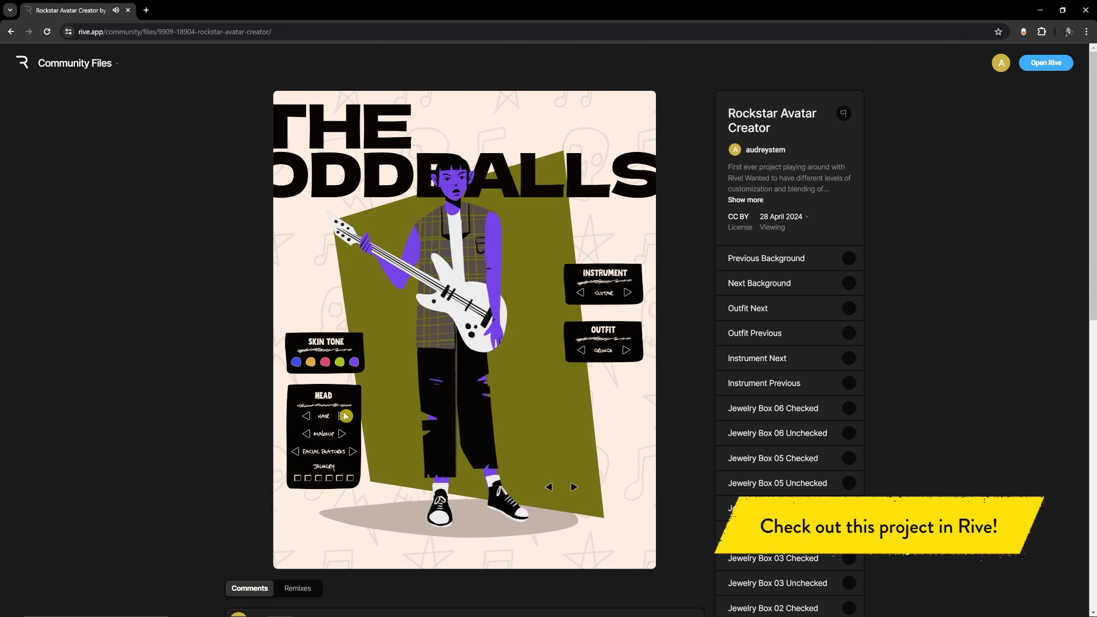
click(342, 416)
click(344, 432)
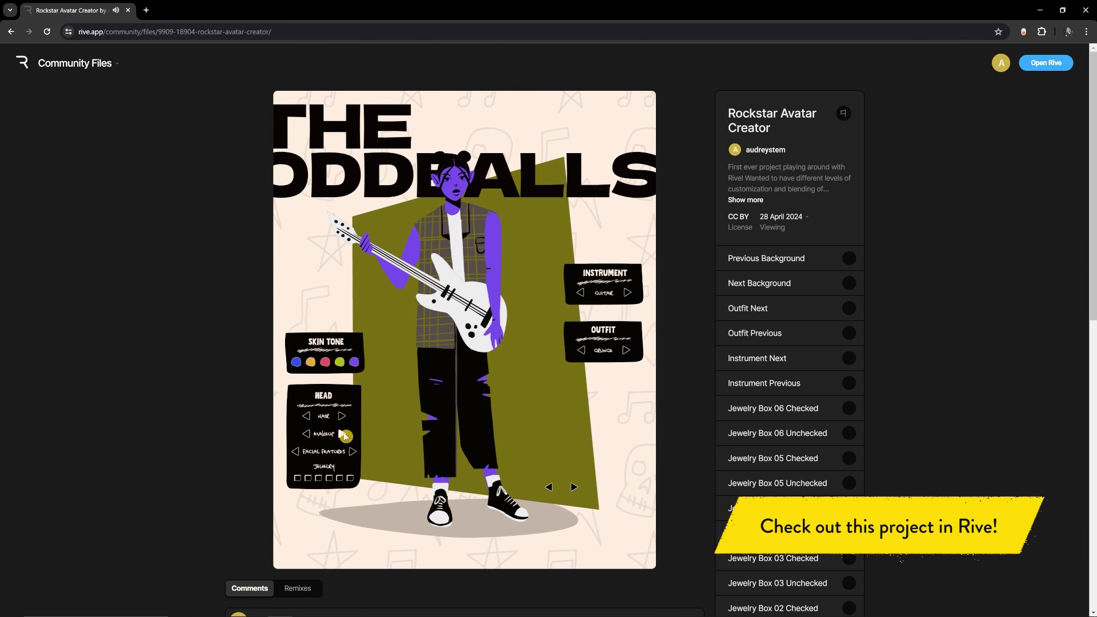
click(350, 448)
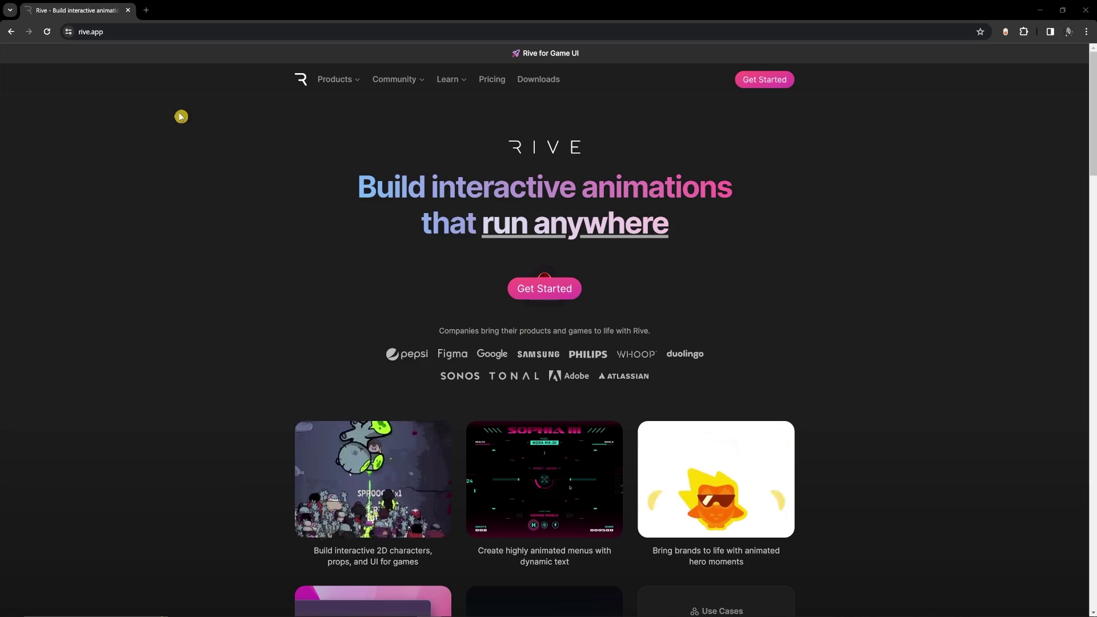
Step: Open the Rive editor from the Rive homepage, start a new file and choose the Blank artboard template
click(771, 80)
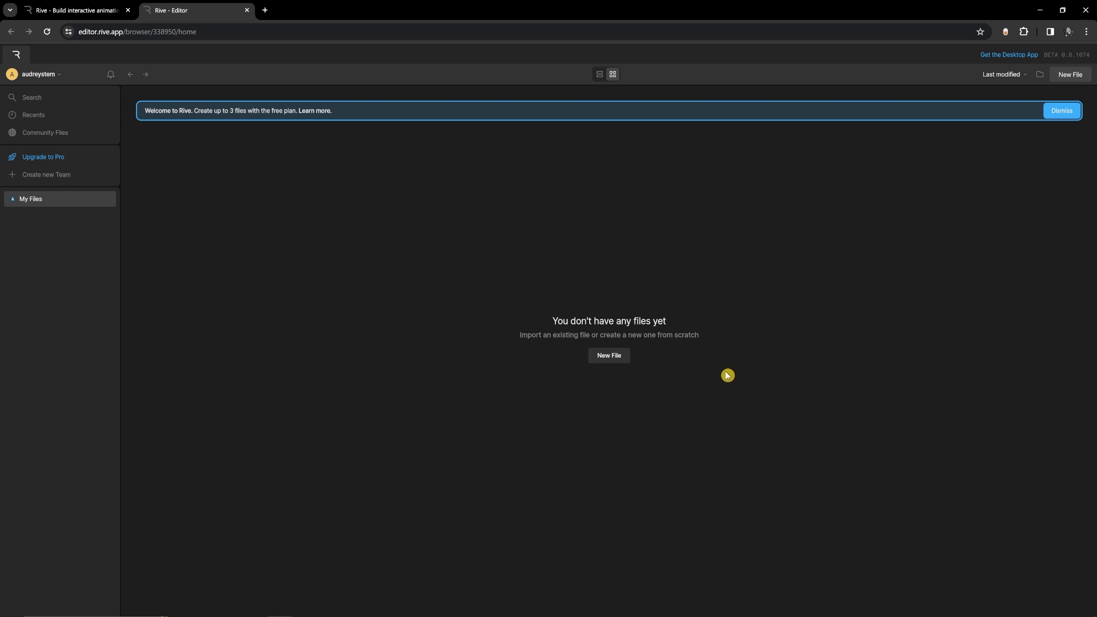
click(622, 355)
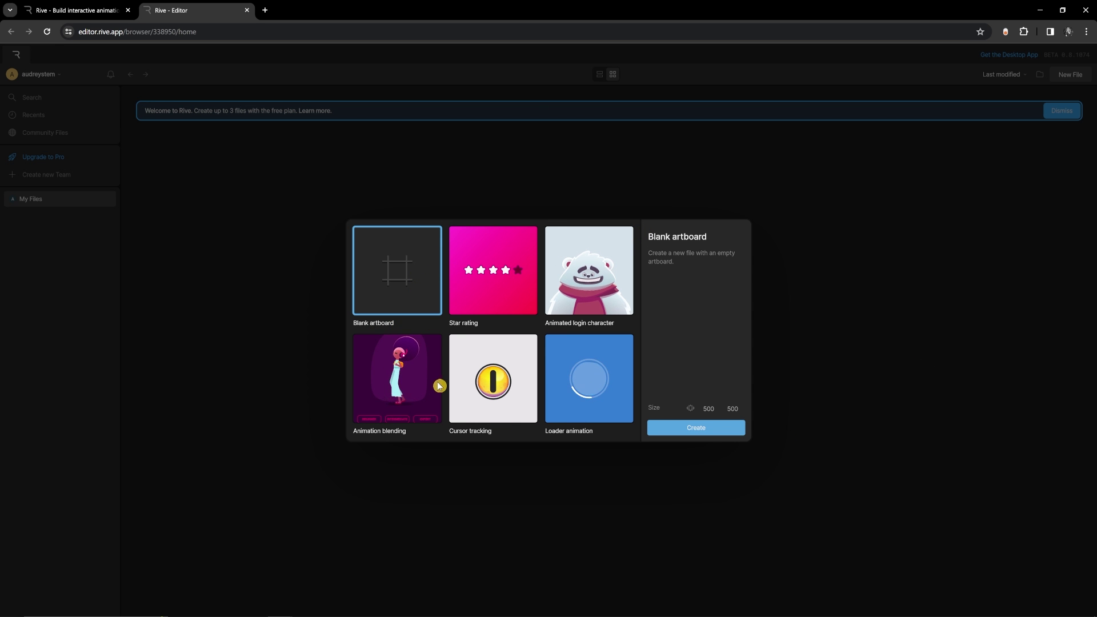
click(510, 274)
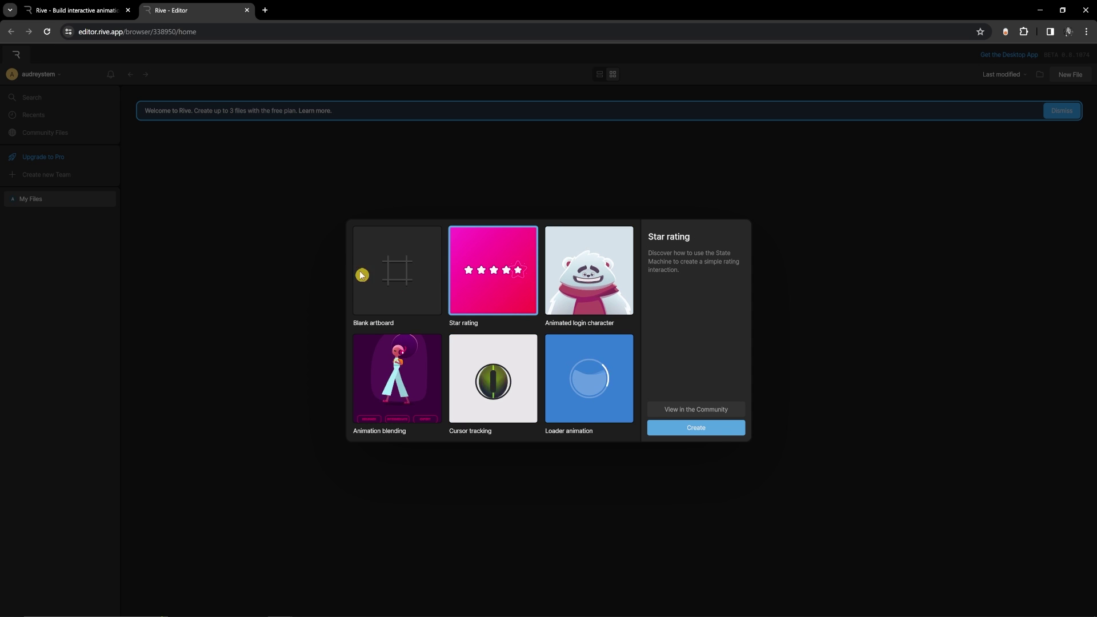
click(401, 284)
Step: Set the blank artboard's size to 1080 by 1350 and create the file
click(708, 407)
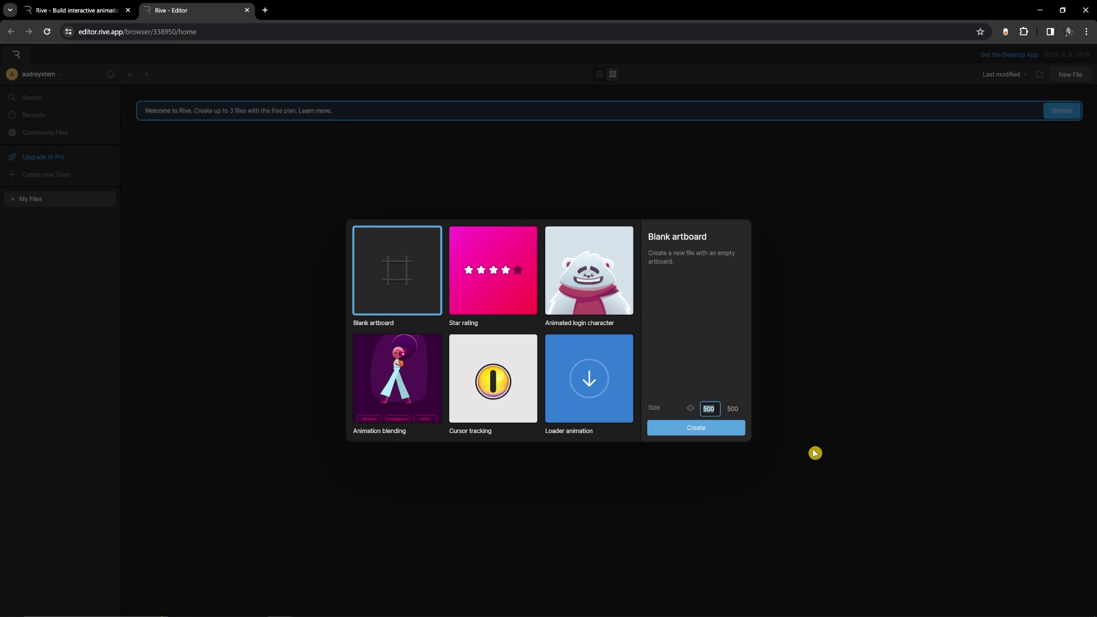
text(1080)
key(Tab)
text(1350)
click(697, 430)
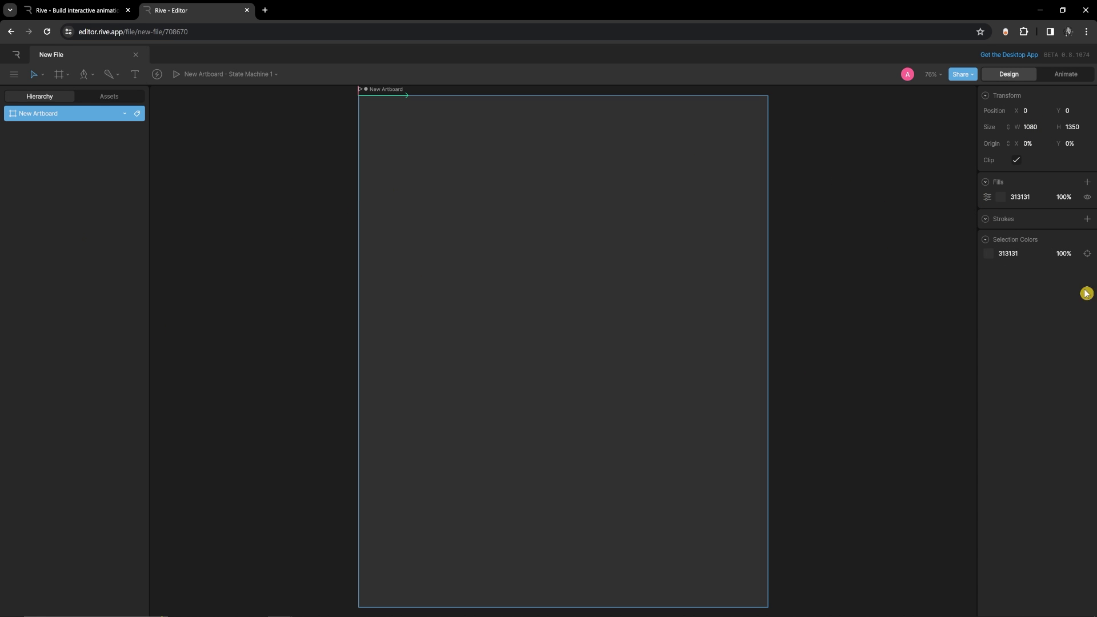
Step: Try moving the artboard to about X 12, Y 36 and placing a duplicate beside it at about X 1464
mouse_move(391, 92)
mouse_down()
mouse_move(387, 149)
mouse_move(375, 142)
mouse_move(390, 92)
mouse_up()
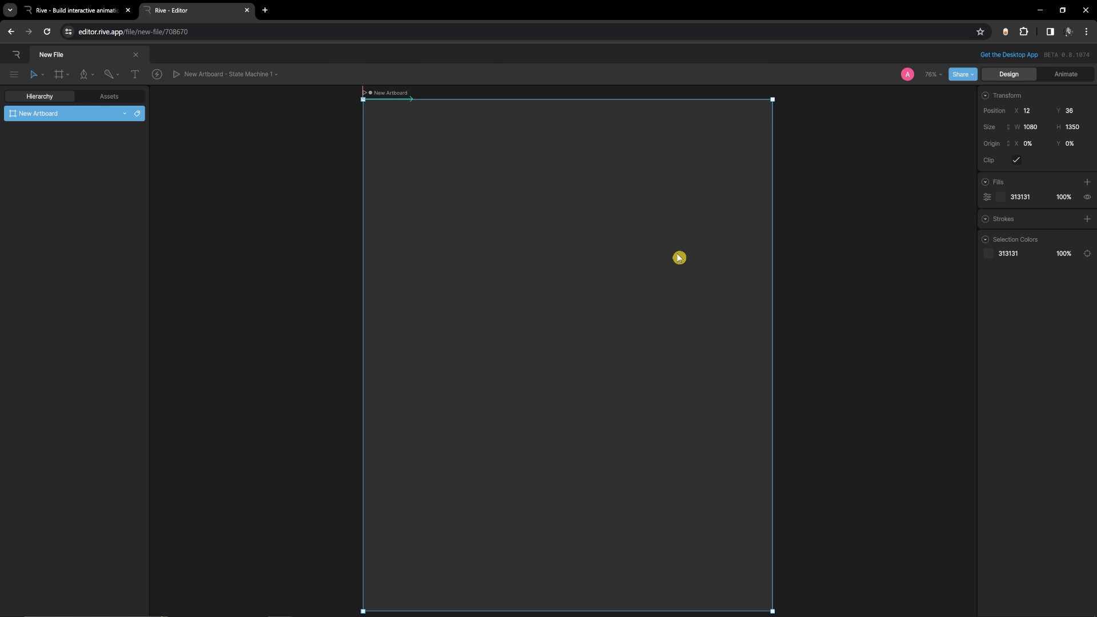
key(minus)
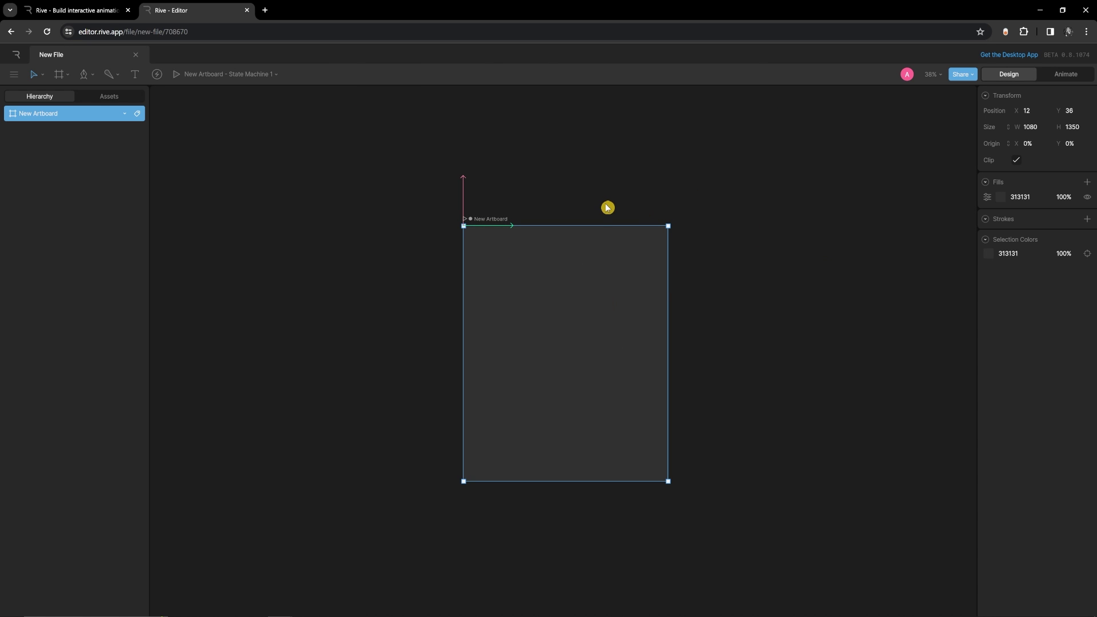
drag(500, 220, 795, 219)
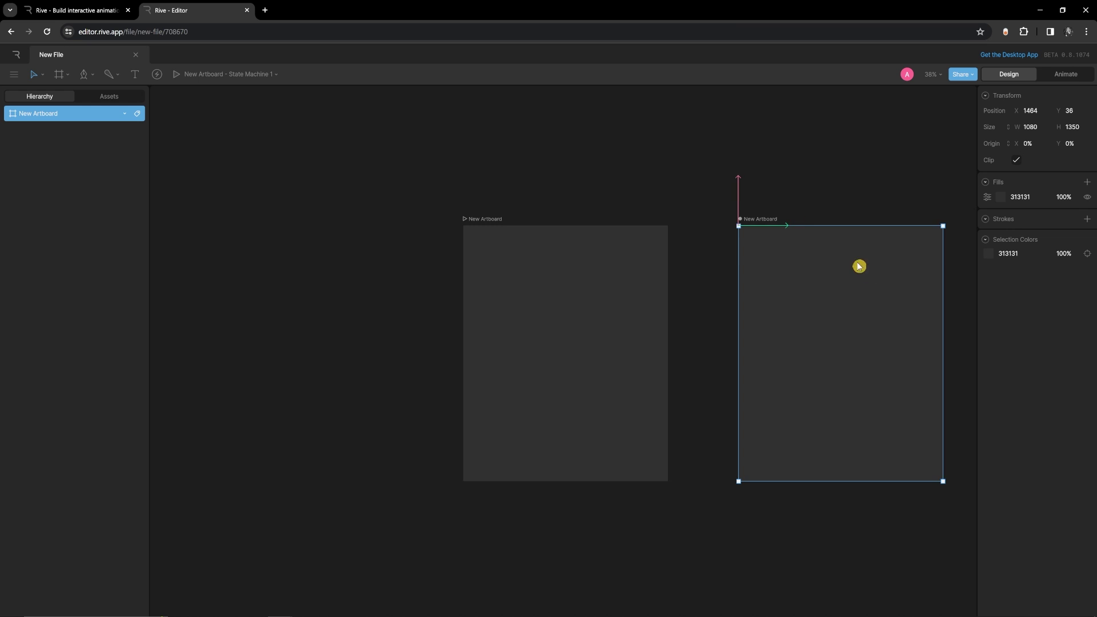
scroll(492, 250, right, 5)
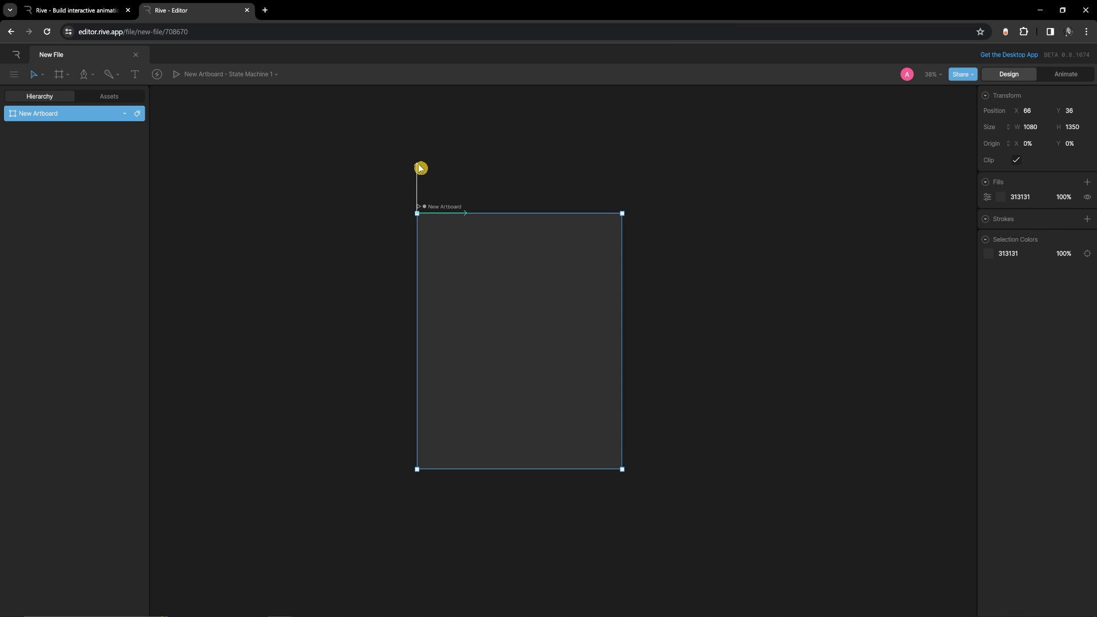
Step: Move the artboard along its vertical and horizontal axes to about X 90, Y 12, and deselect it
mouse_move(419, 168)
mouse_down()
mouse_move(417, 176)
mouse_move(417, 162)
mouse_up()
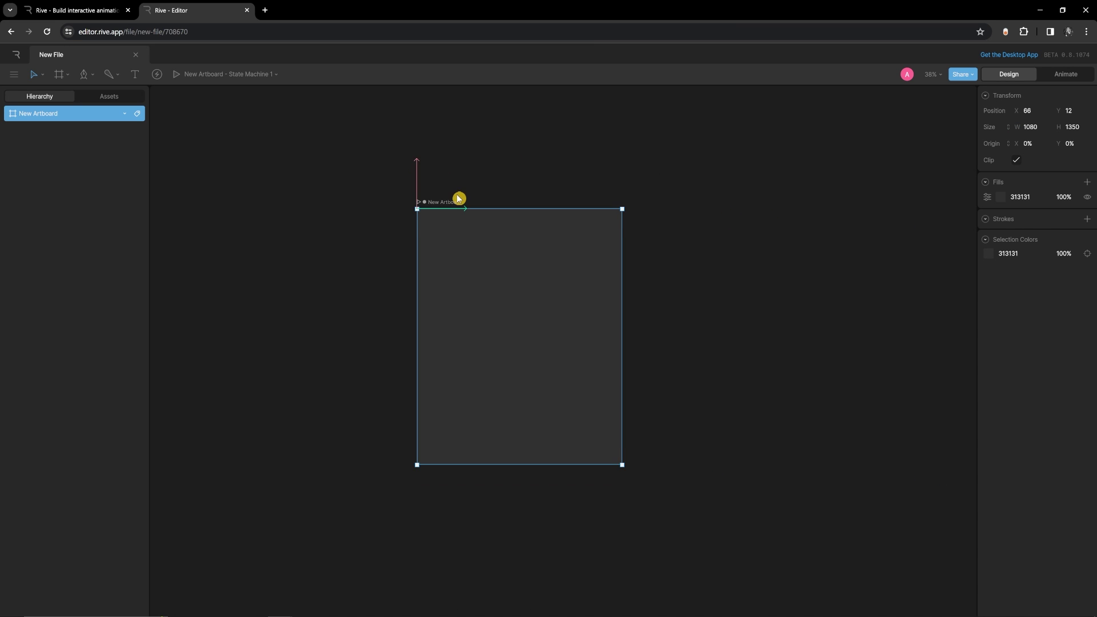
drag(465, 212, 470, 212)
scroll(389, 216, up, 2)
scroll(423, 183, up, 1)
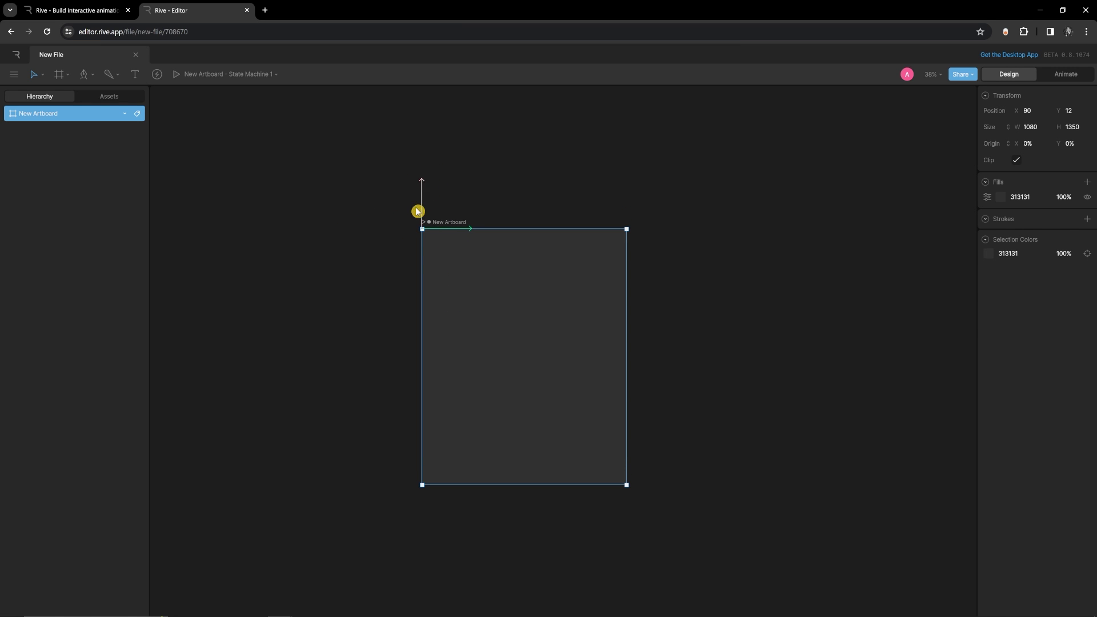
click(762, 283)
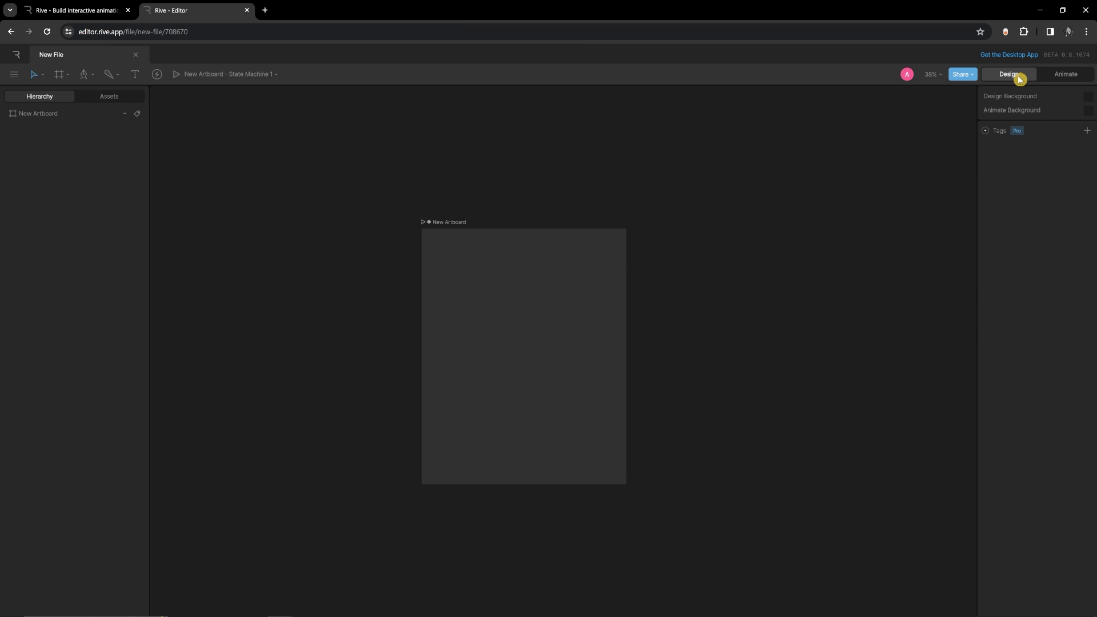
Step: Look at the Animate workspace, return to Design mode and view the artboard at 100% zoom
click(1078, 74)
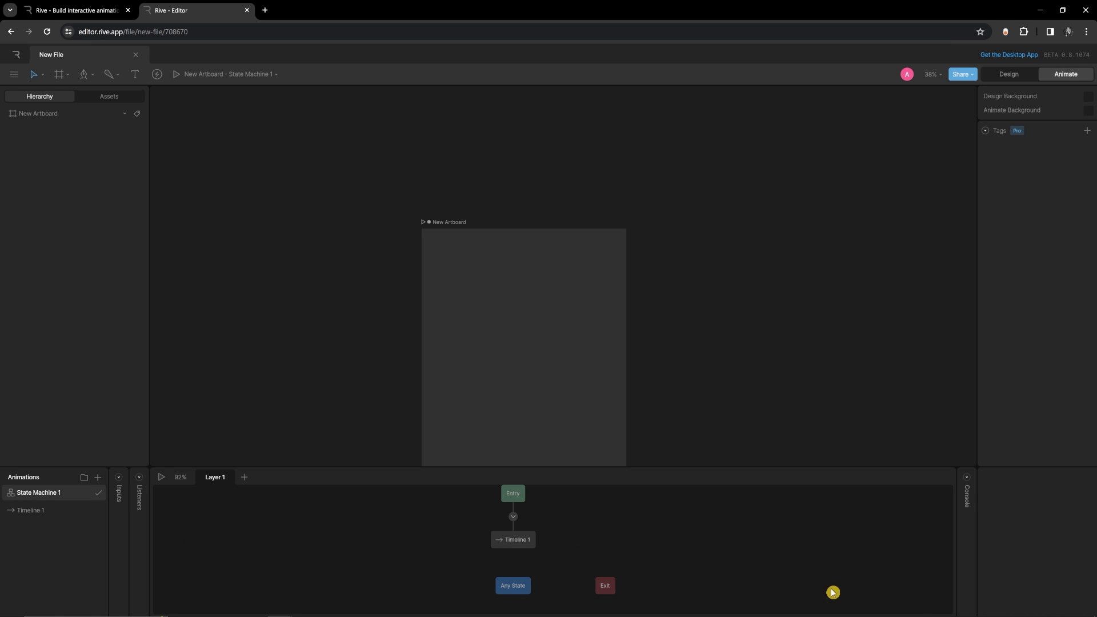
click(1010, 75)
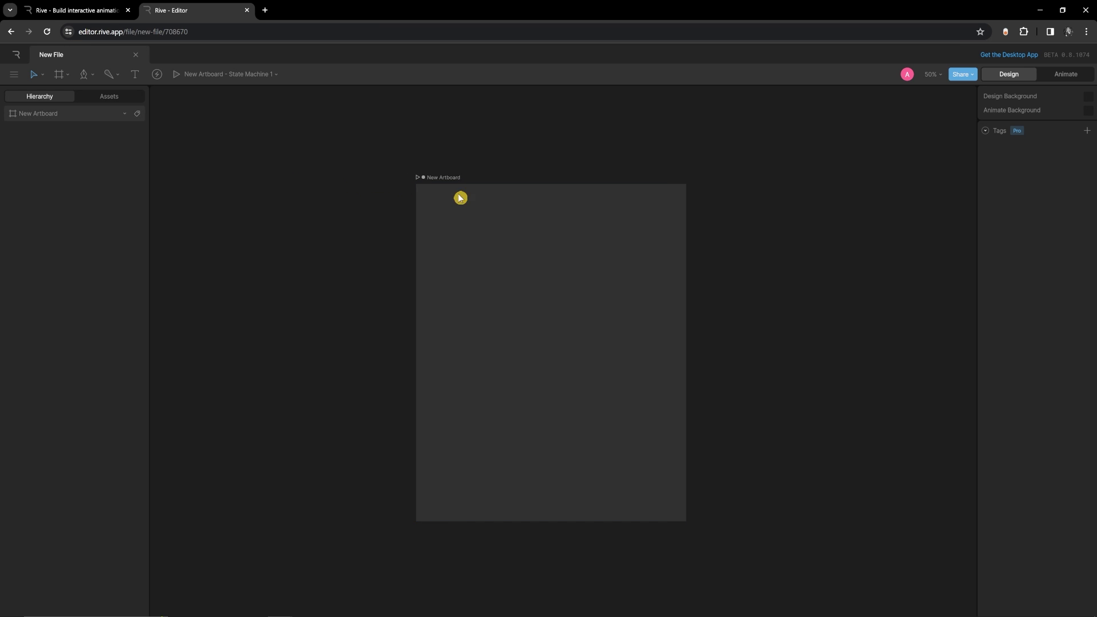
key(ctrl+0)
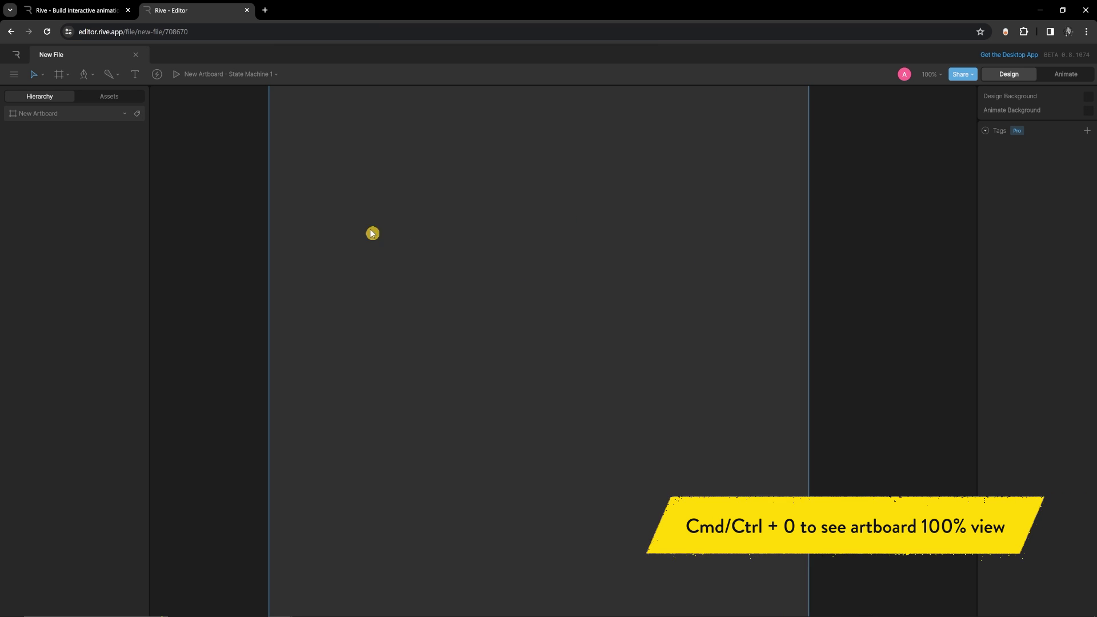
key(minus)
Step: Look through the zoom and view options, and show the file's Assets list
click(933, 75)
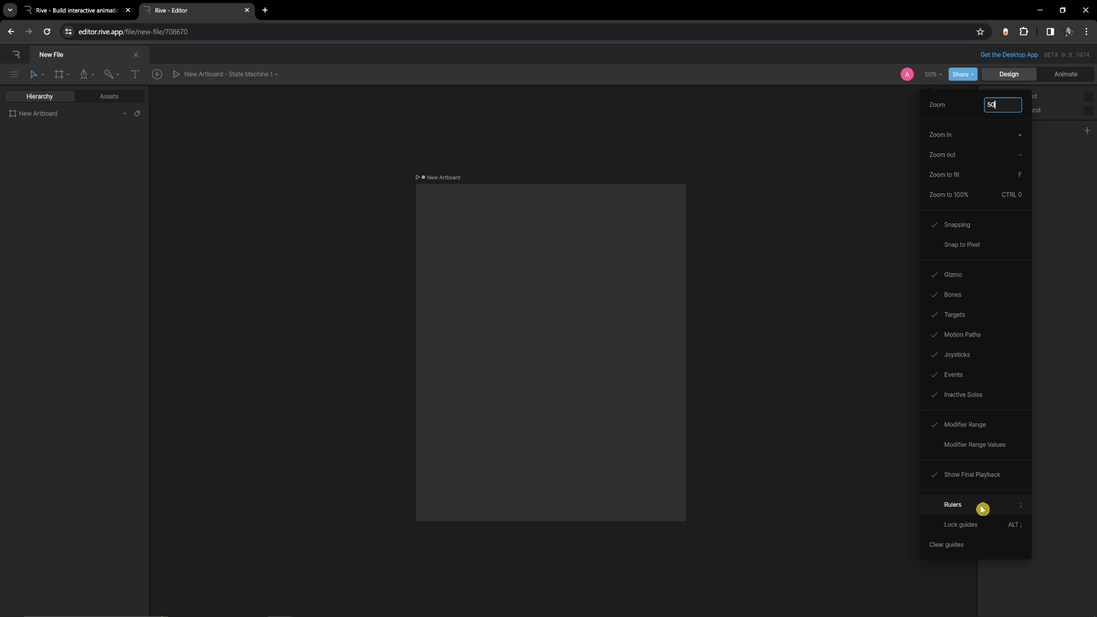
click(858, 173)
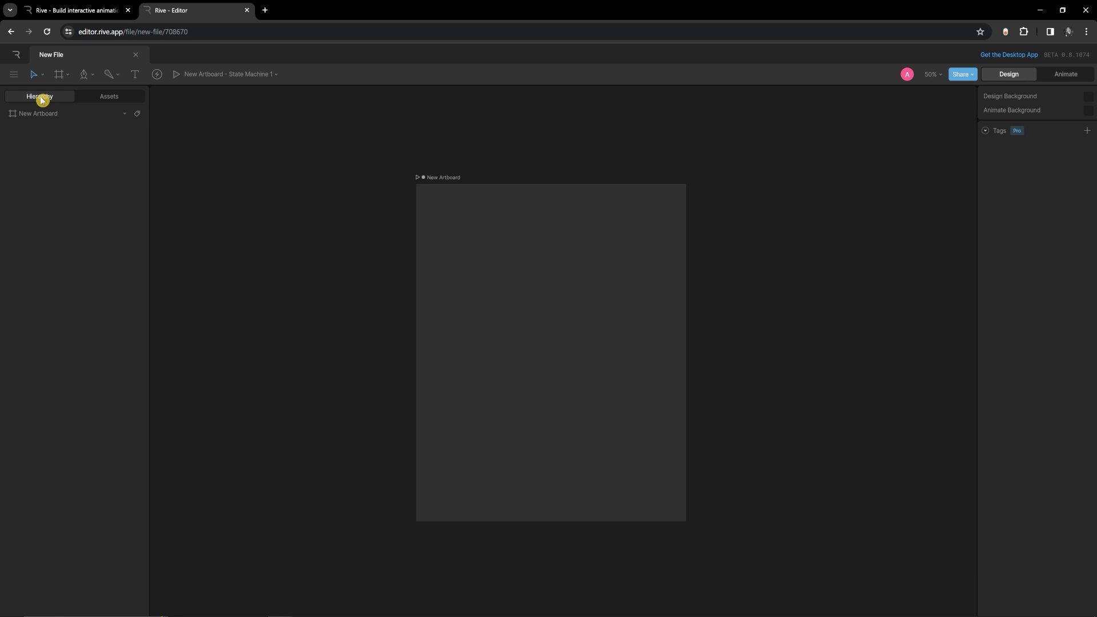
click(104, 97)
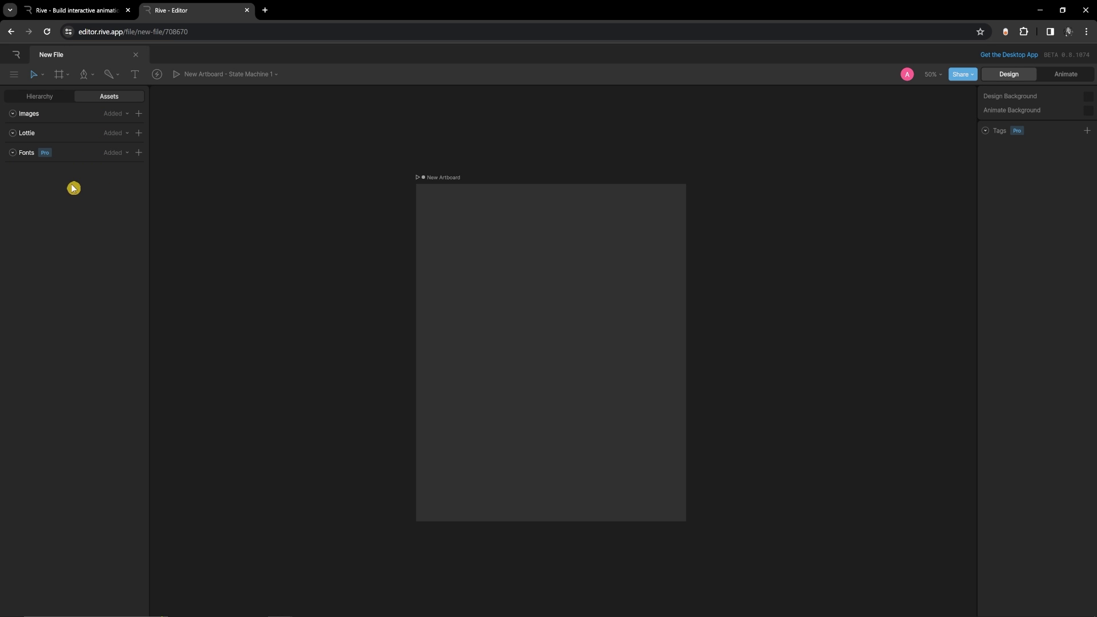
Step: Select the artboard, fit it in view and set its fill colour to white, FFFFFF
click(633, 379)
key(f)
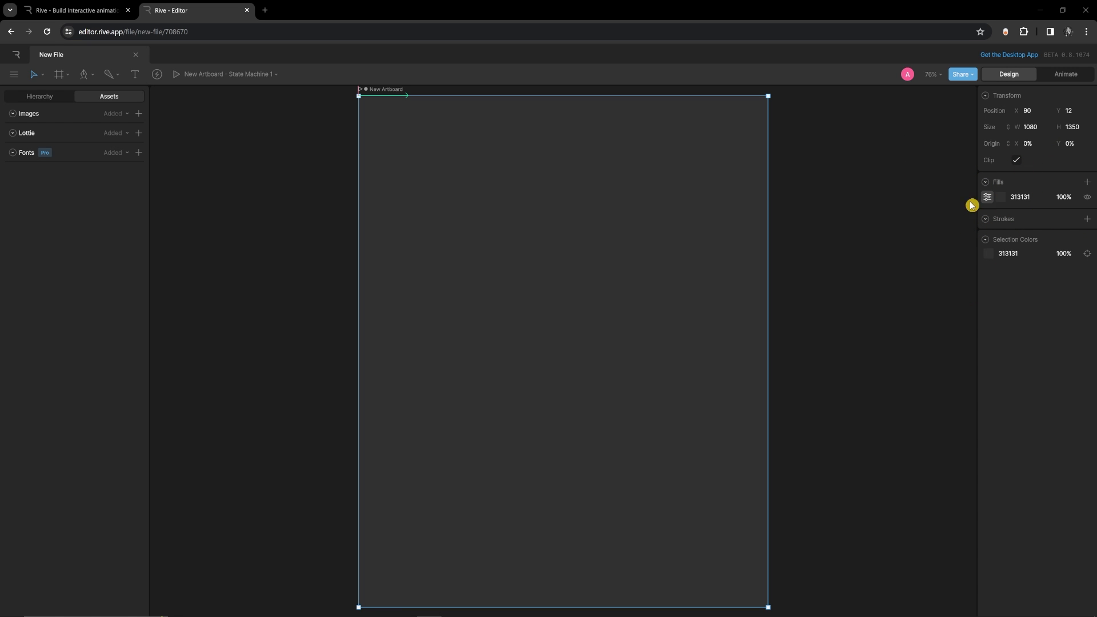
click(1001, 197)
drag(915, 252, 801, 184)
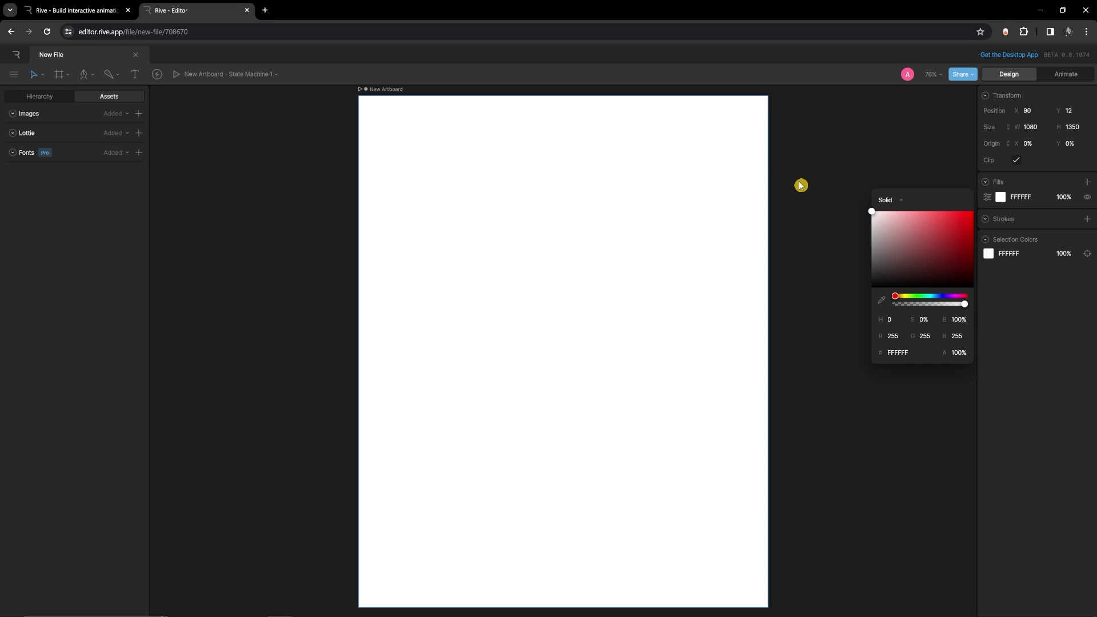
click(1061, 358)
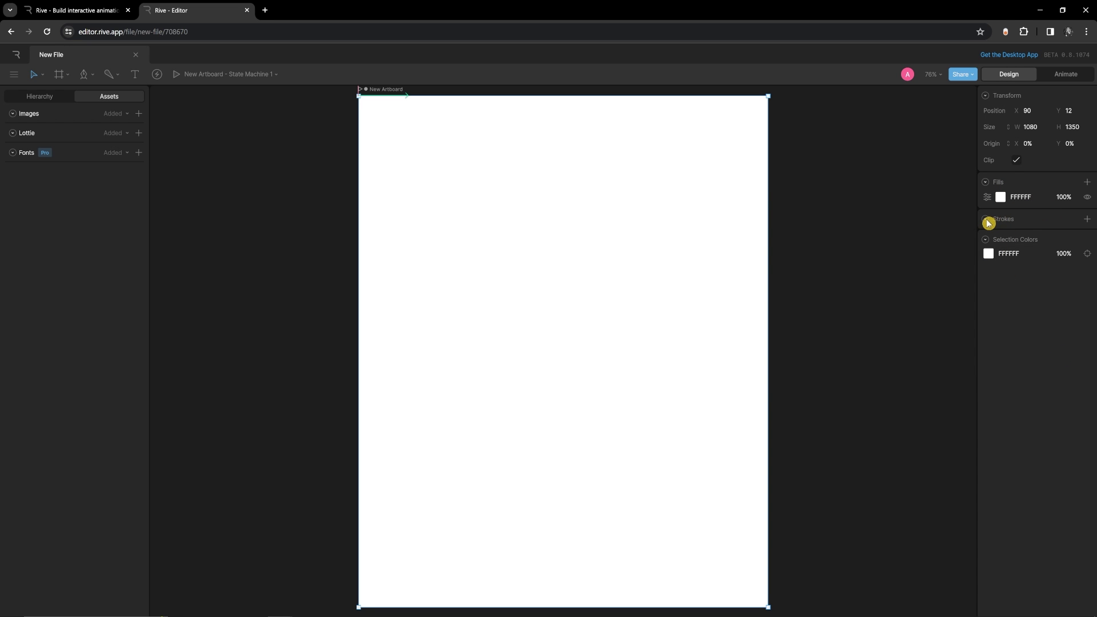
Step: Try a black gradient fill over the white one and different artboard dimensions, undoing both changes and deselecting the artboard
key(ctrl+v)
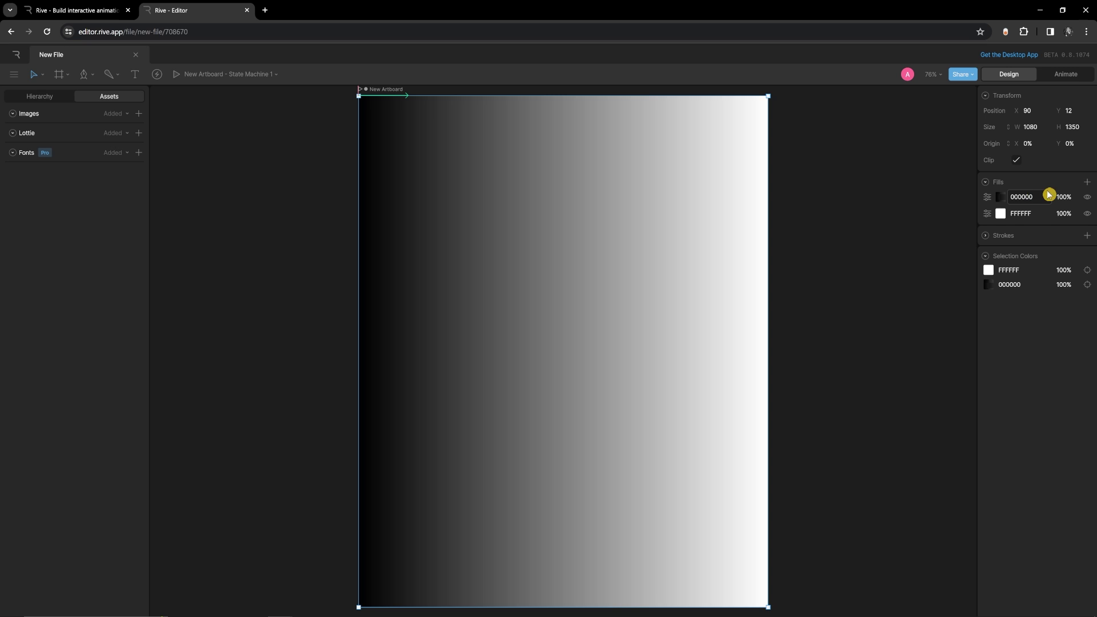
key(ctrl+z)
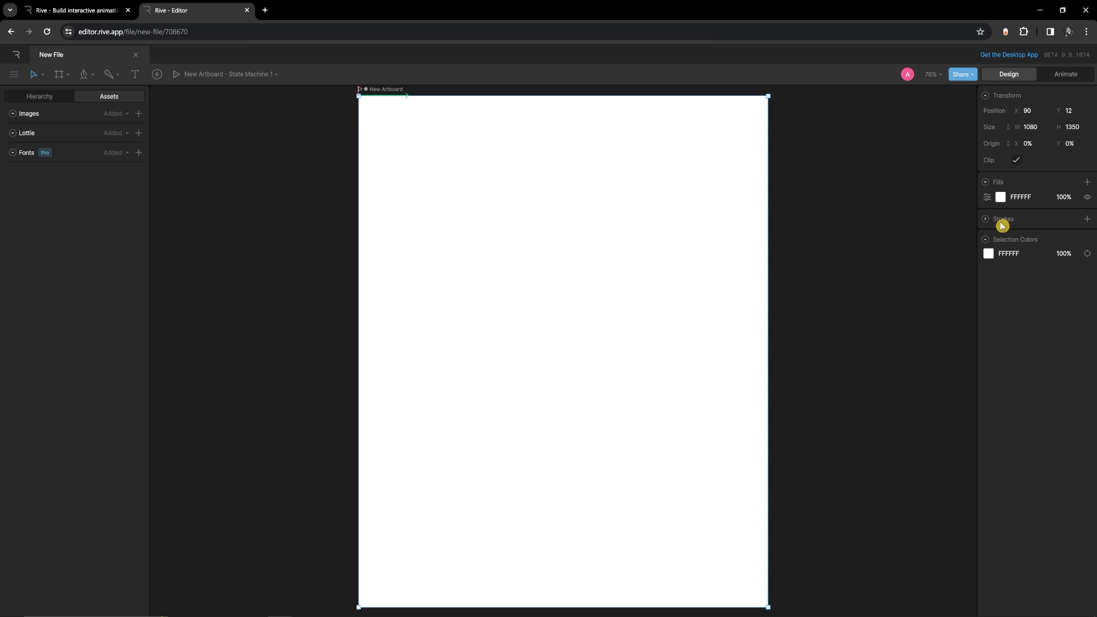
click(1013, 252)
drag(1029, 127, 1027, 97)
drag(1068, 121, 1056, 150)
key(ctrl+z)
key(ctrl+z)
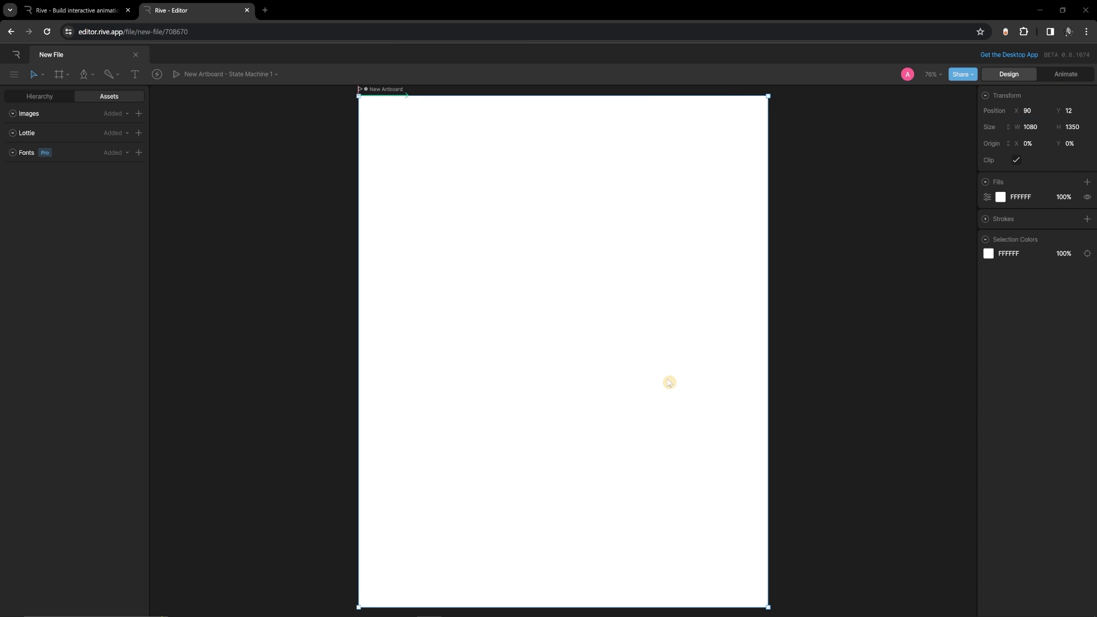
click(236, 241)
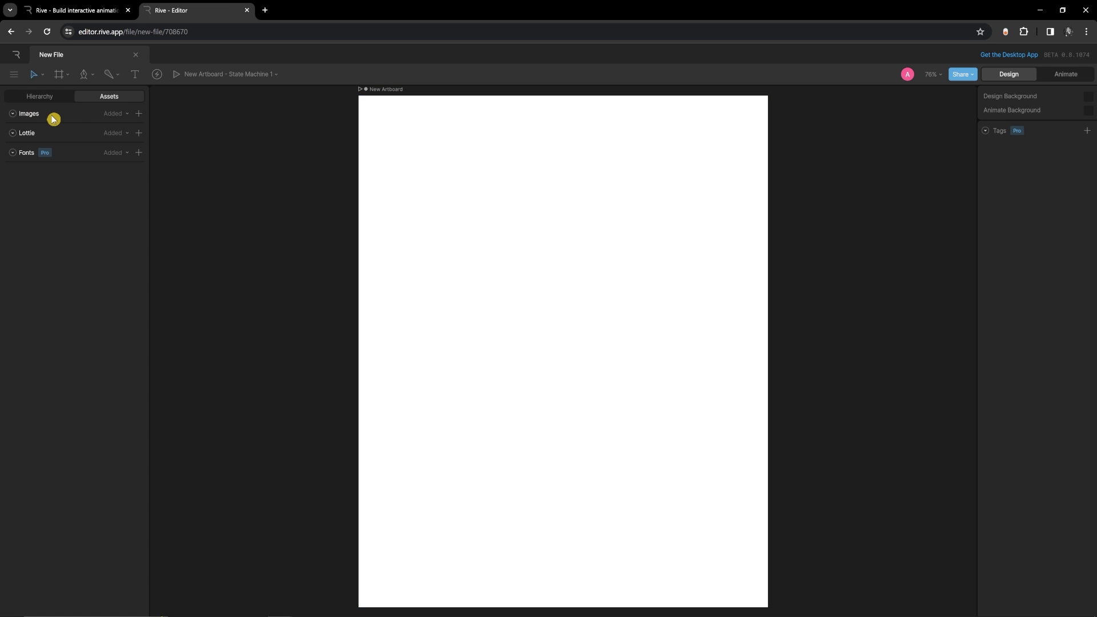
Step: Start an image import and look through the project's 04_FILES and _ASSETS folders, including the SINGER folder
click(138, 113)
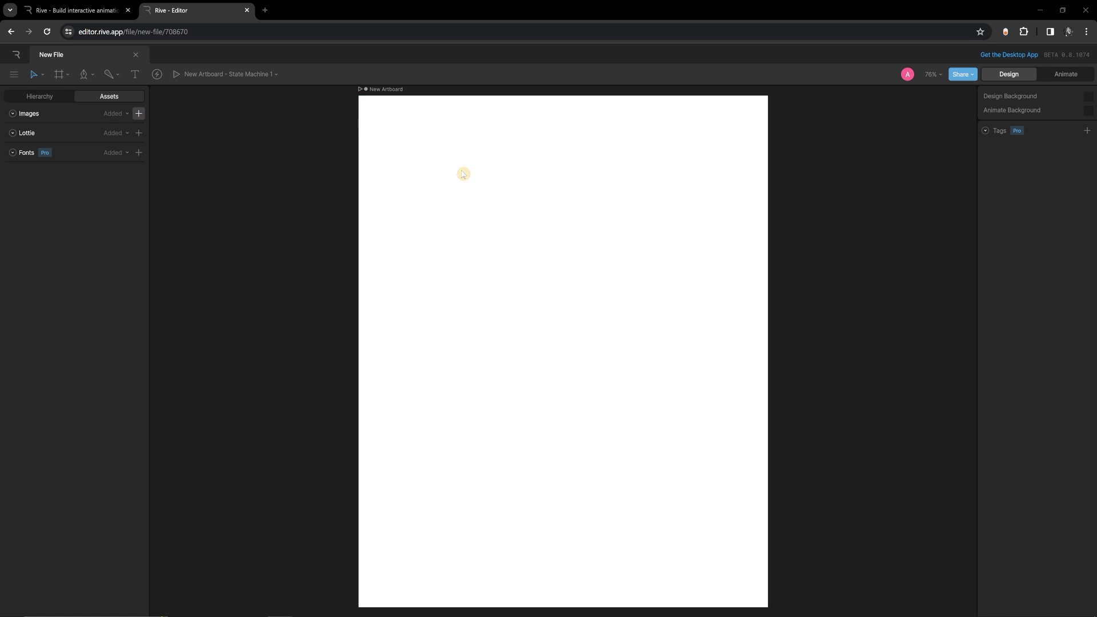
drag(532, 117, 471, 117)
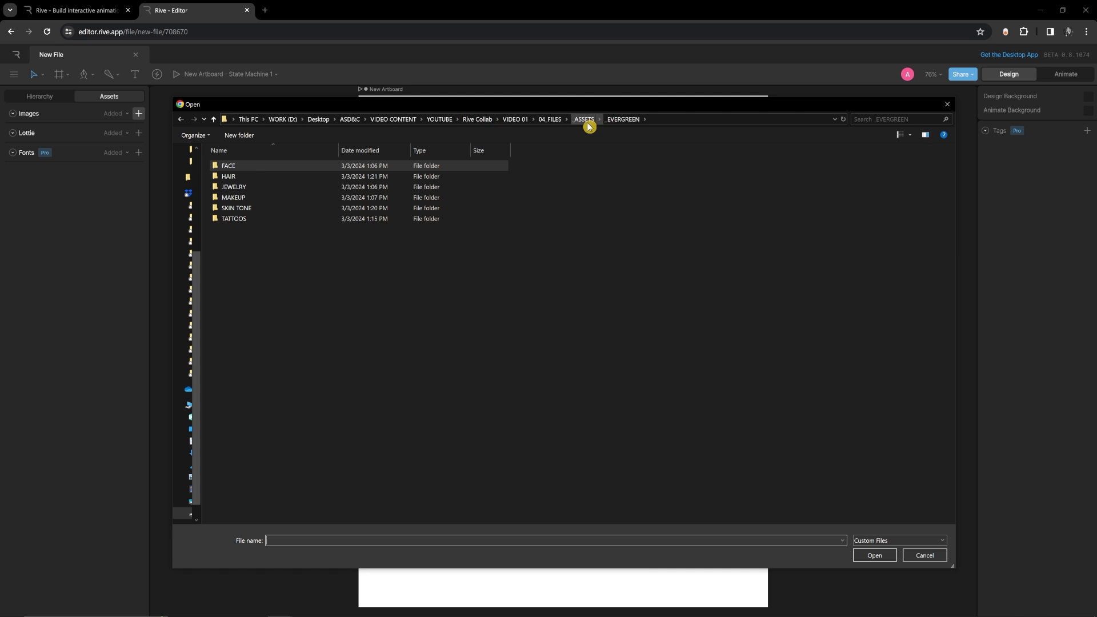
click(585, 118)
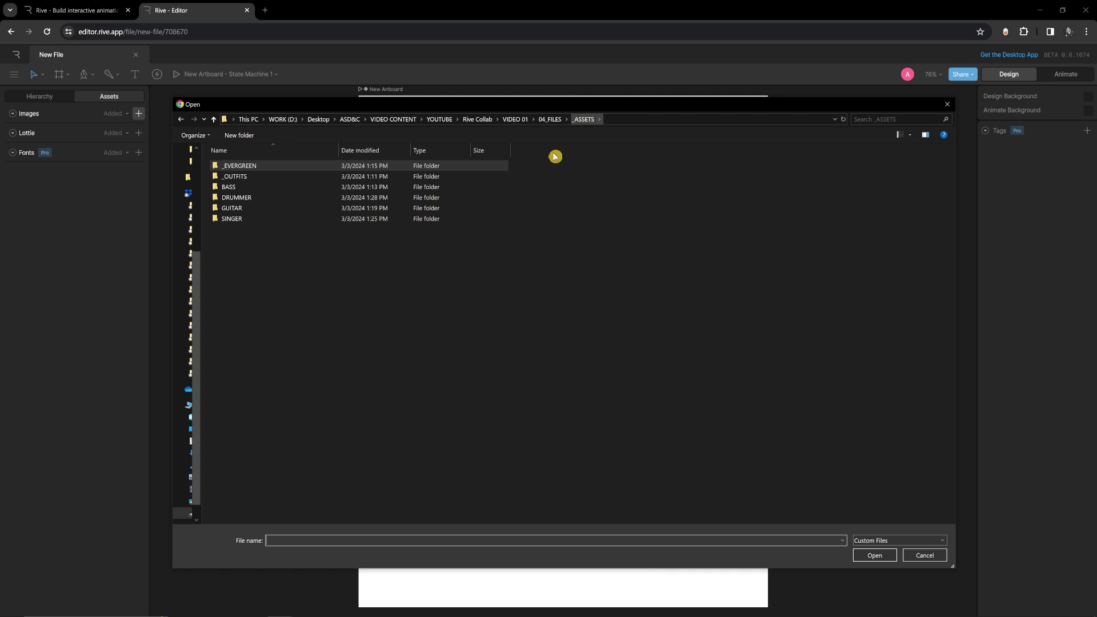
click(549, 118)
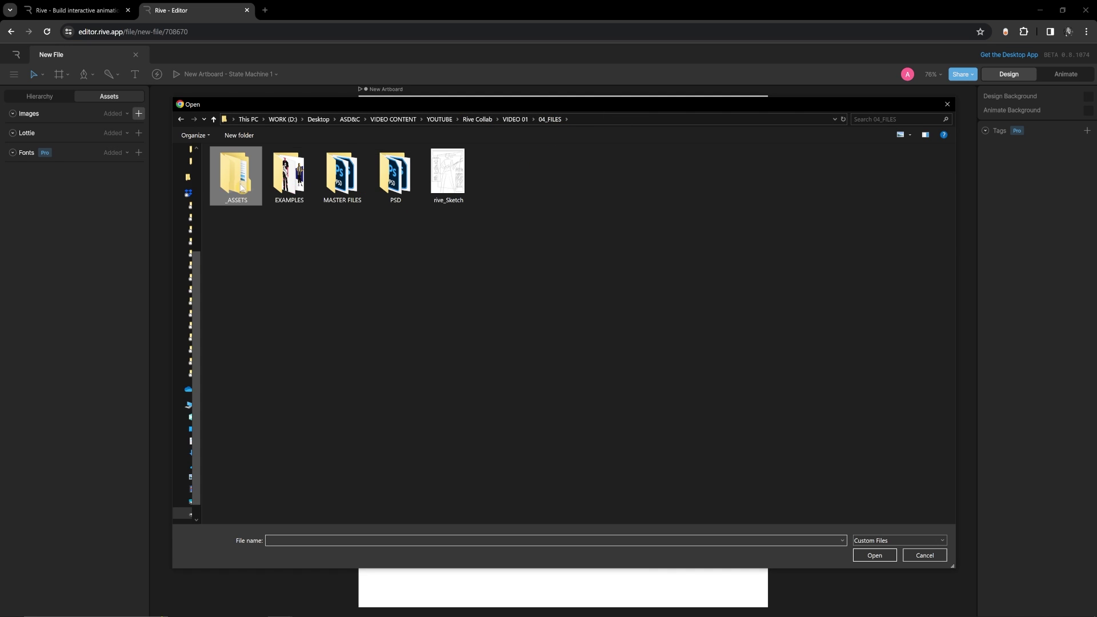
double_click(233, 188)
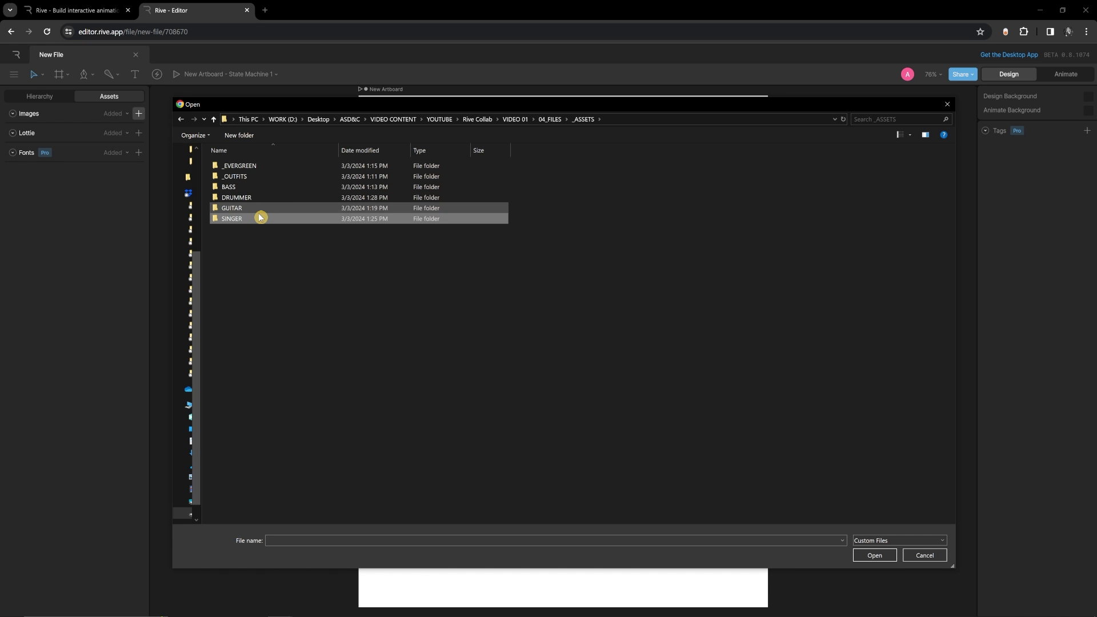
click(255, 197)
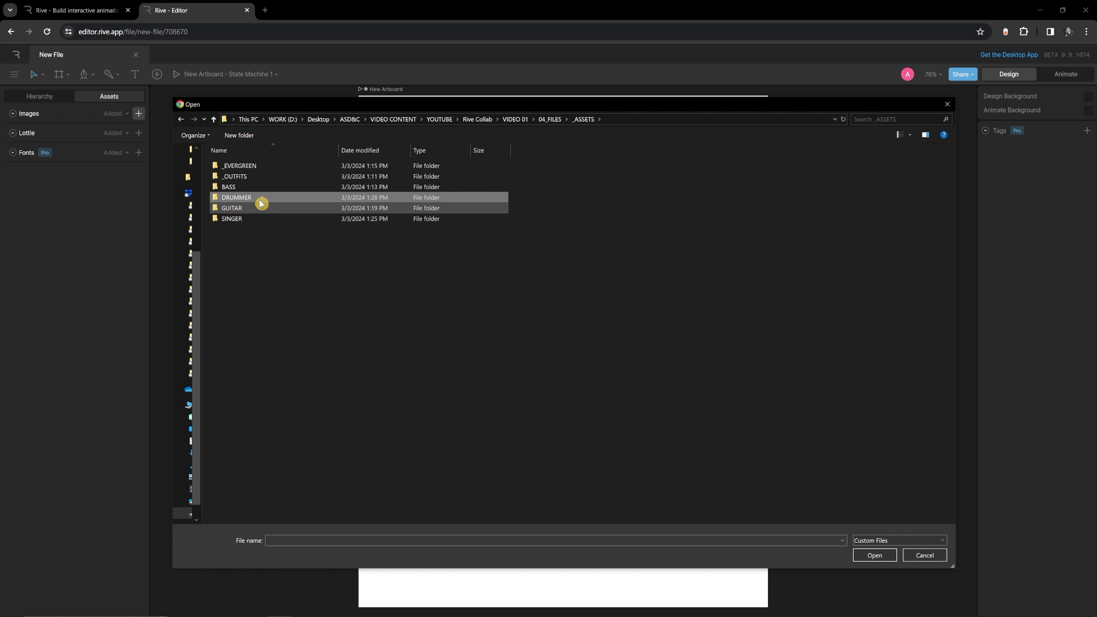
double_click(236, 219)
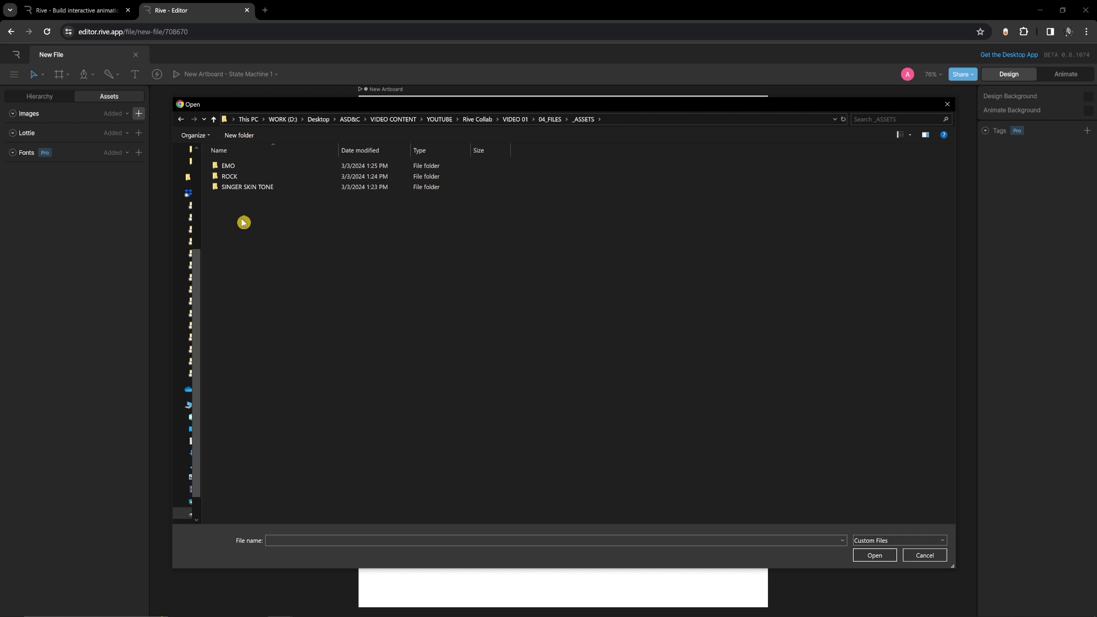
click(181, 119)
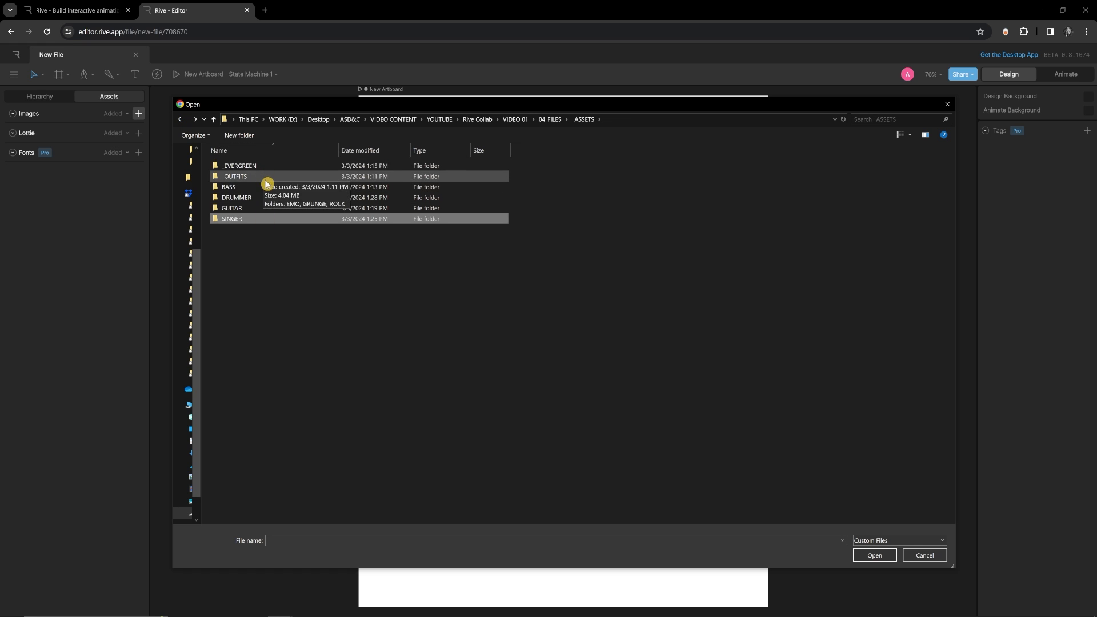
Step: Import the images Face 1 to Face 4 from the FACE folder inside _EVERGREEN
double_click(254, 166)
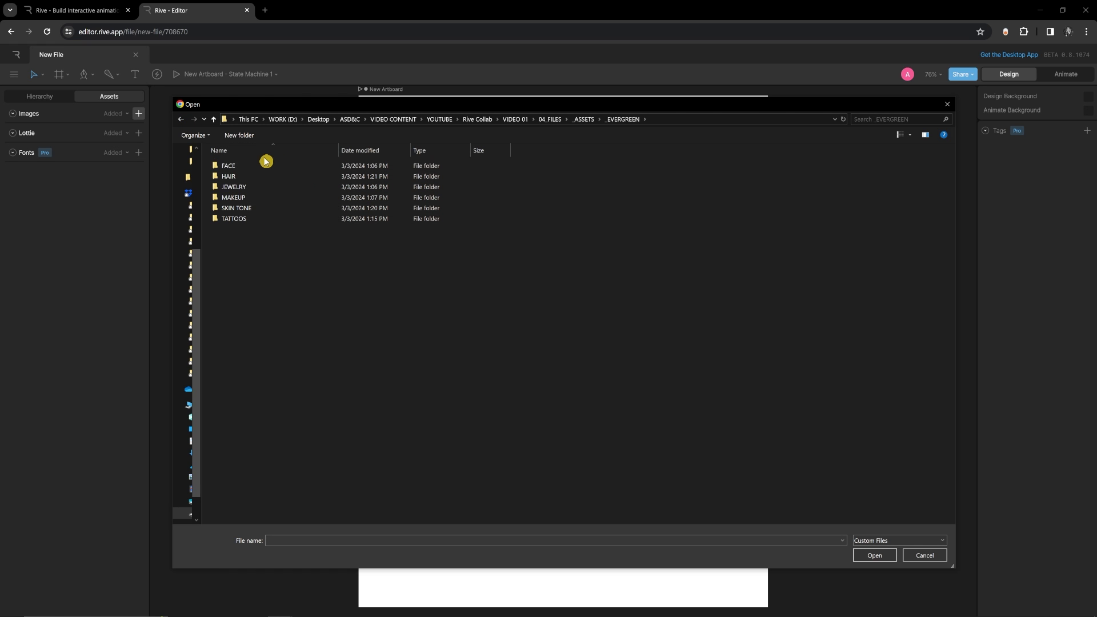
drag(263, 255, 240, 167)
click(294, 281)
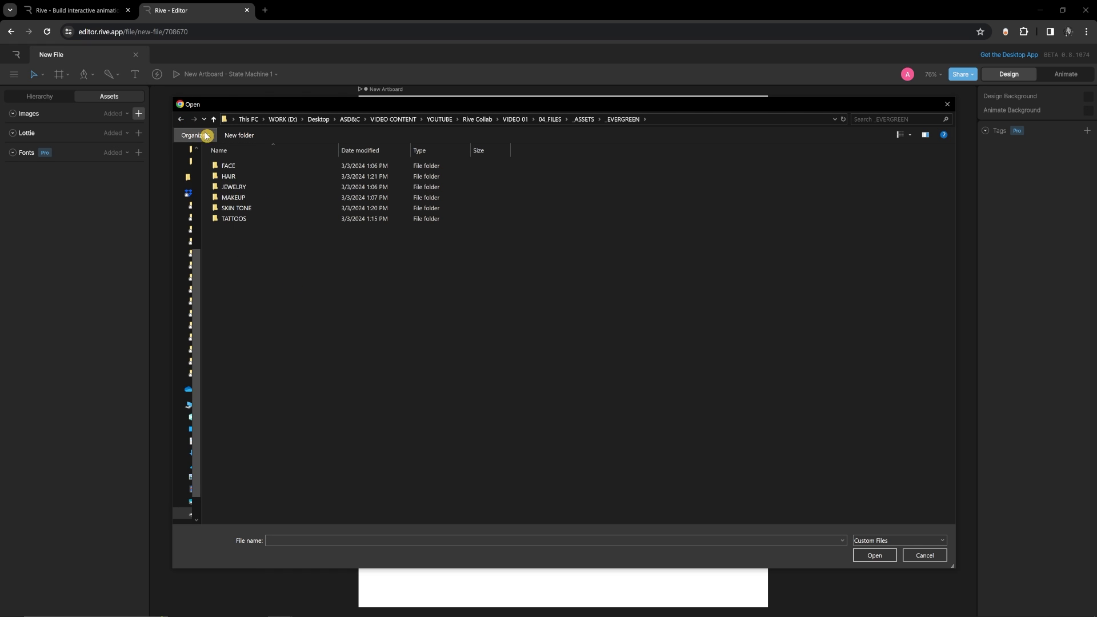
double_click(228, 167)
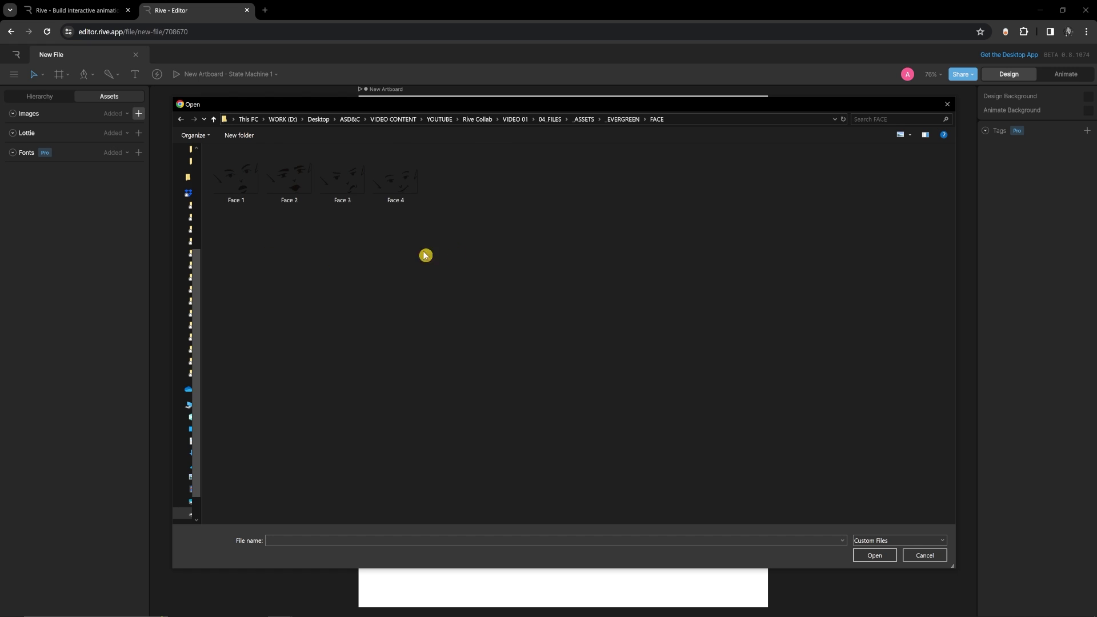
key(ctrl+a)
click(875, 555)
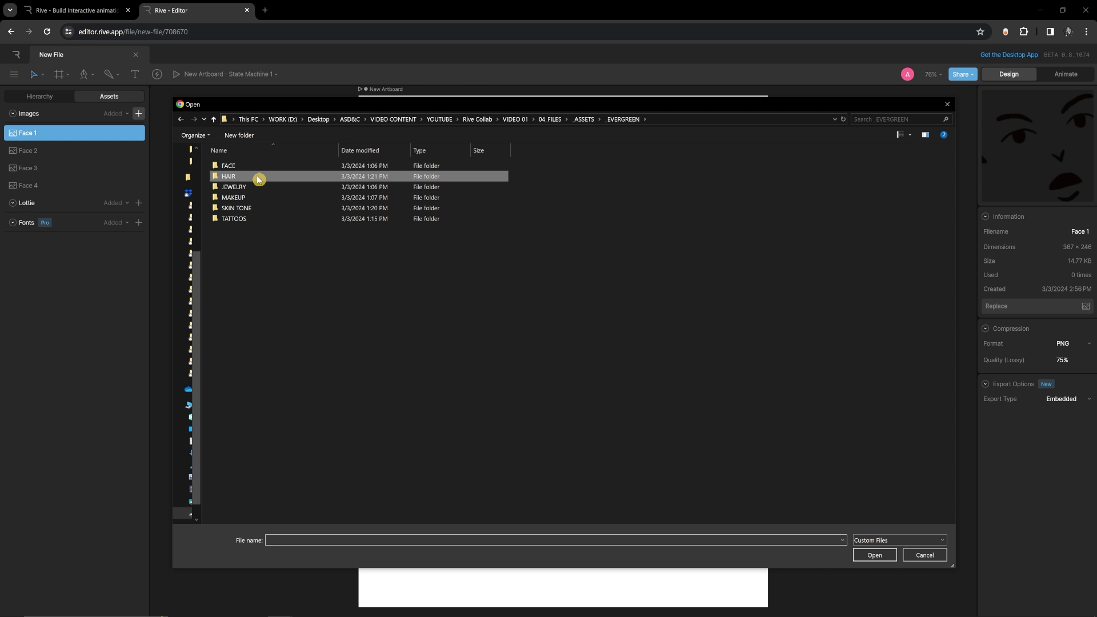
Step: Import the hair images, Hair 1 Back through Hair 7 Front, from the HAIR folder
mouse_move(267, 108)
mouse_down()
mouse_move(330, 92)
mouse_move(239, 153)
mouse_move(248, 99)
mouse_move(375, 164)
mouse_move(282, 97)
mouse_up()
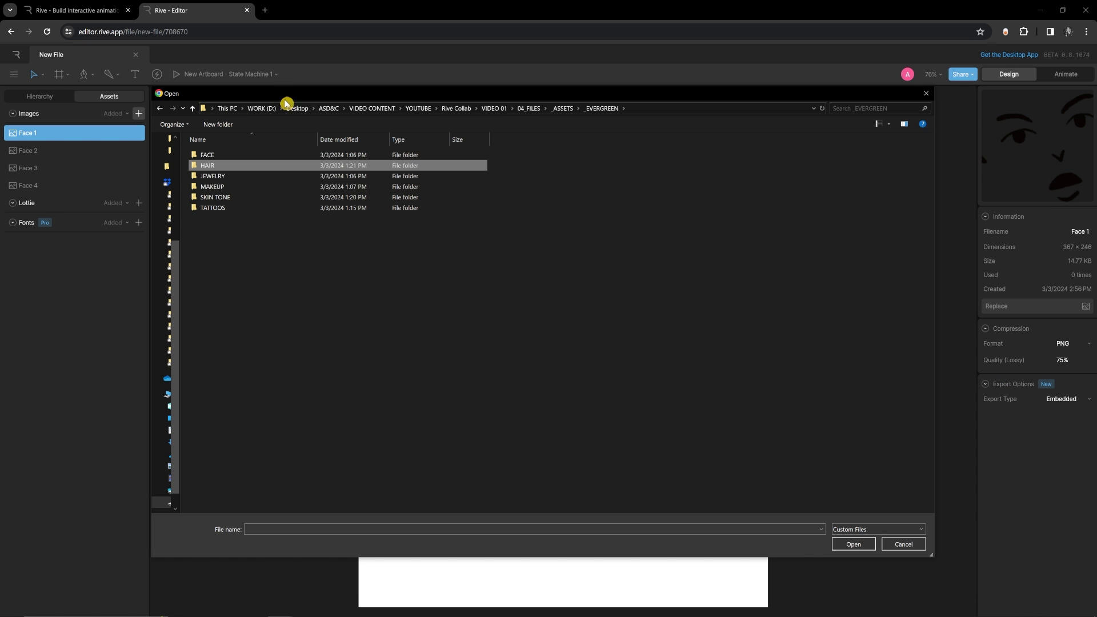
double_click(226, 162)
drag(392, 245, 320, 183)
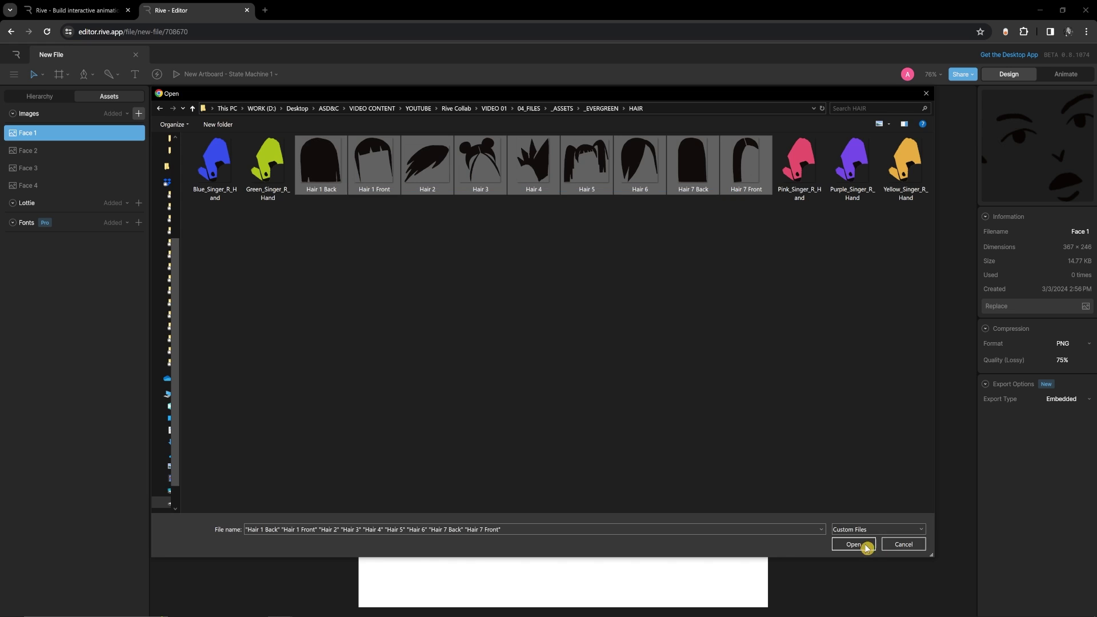
click(867, 543)
Step: Try to import RIVE_Character_Master-File_BASS from the MASTER FILES folder, and look through the image assets list
click(138, 117)
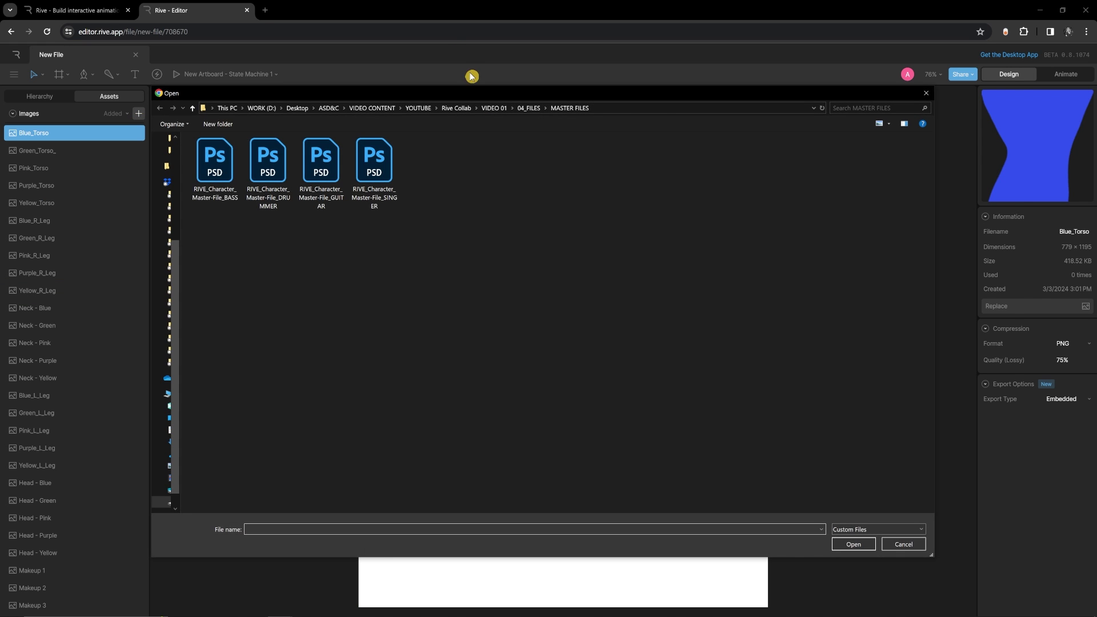
drag(472, 93, 551, 66)
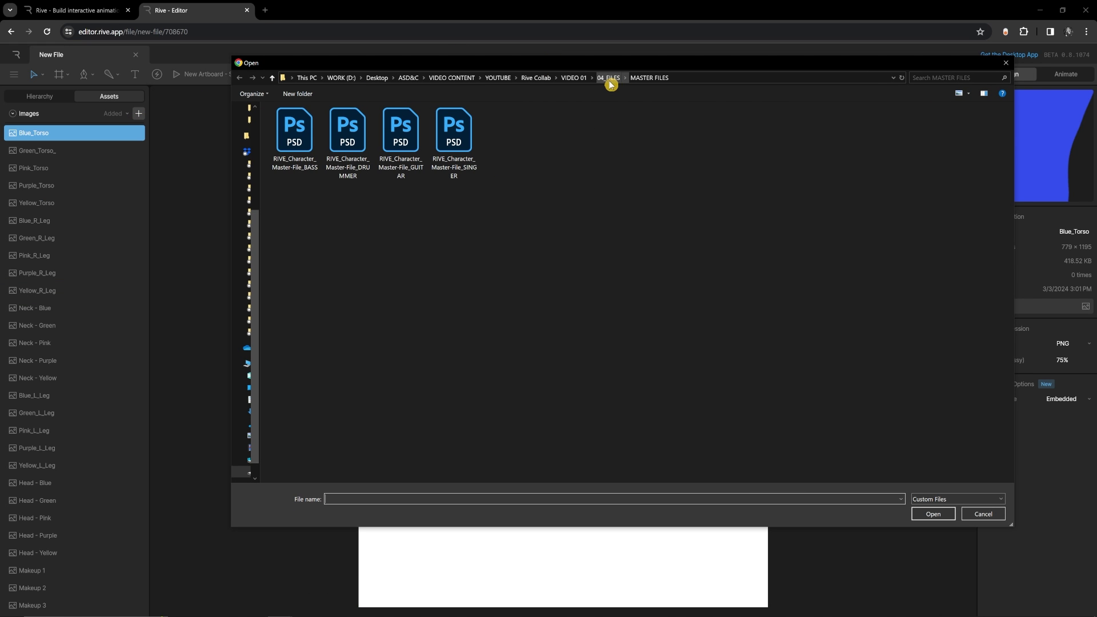
click(308, 140)
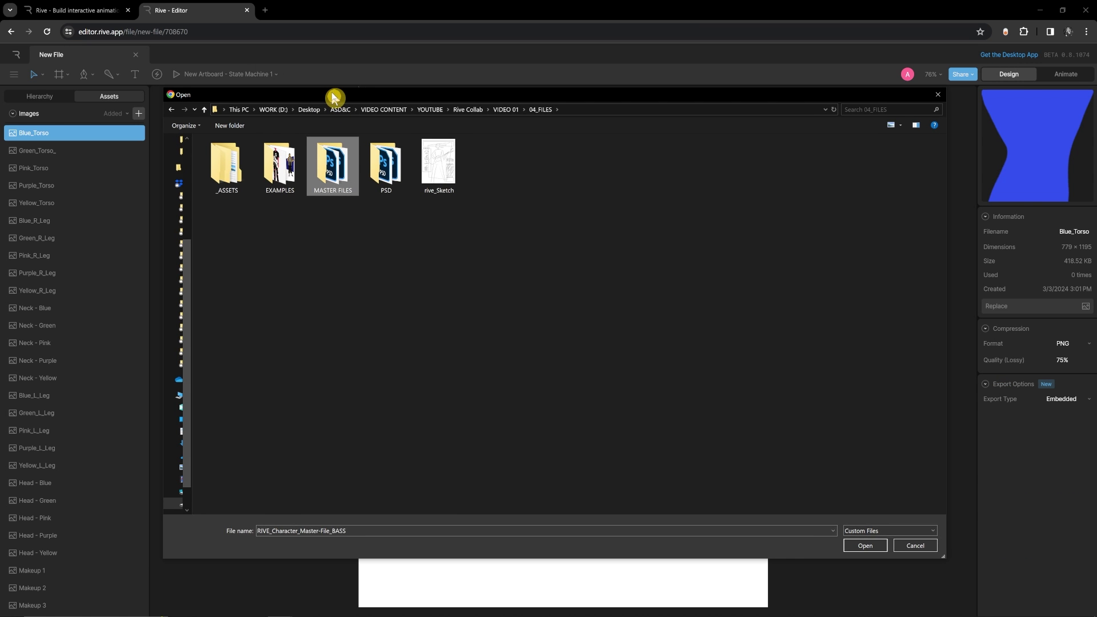
double_click(327, 165)
double_click(220, 163)
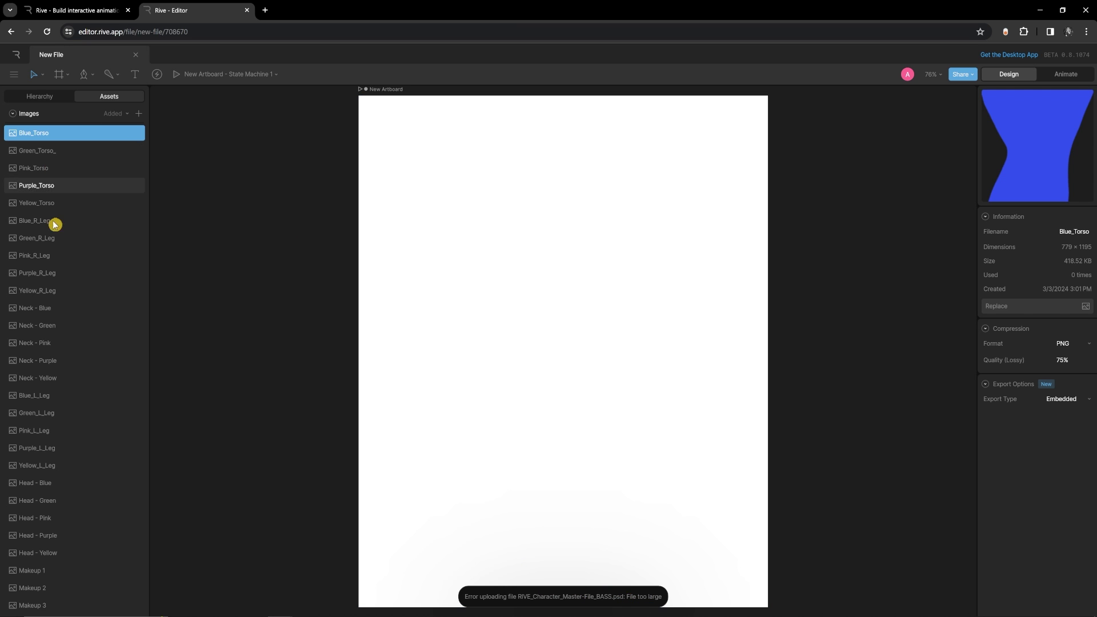
scroll(86, 208, down, 5)
scroll(86, 240, up, 5)
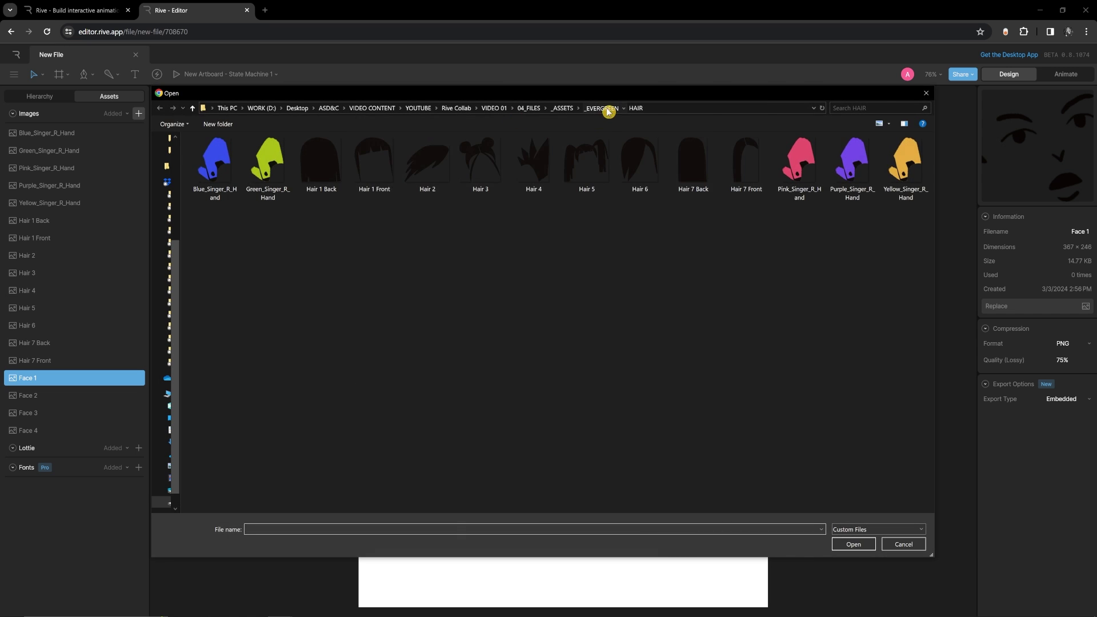
Step: Import the images Jewelry 1 to Jewelry 6 from the JEWELRY folder inside _EVERGREEN
click(601, 108)
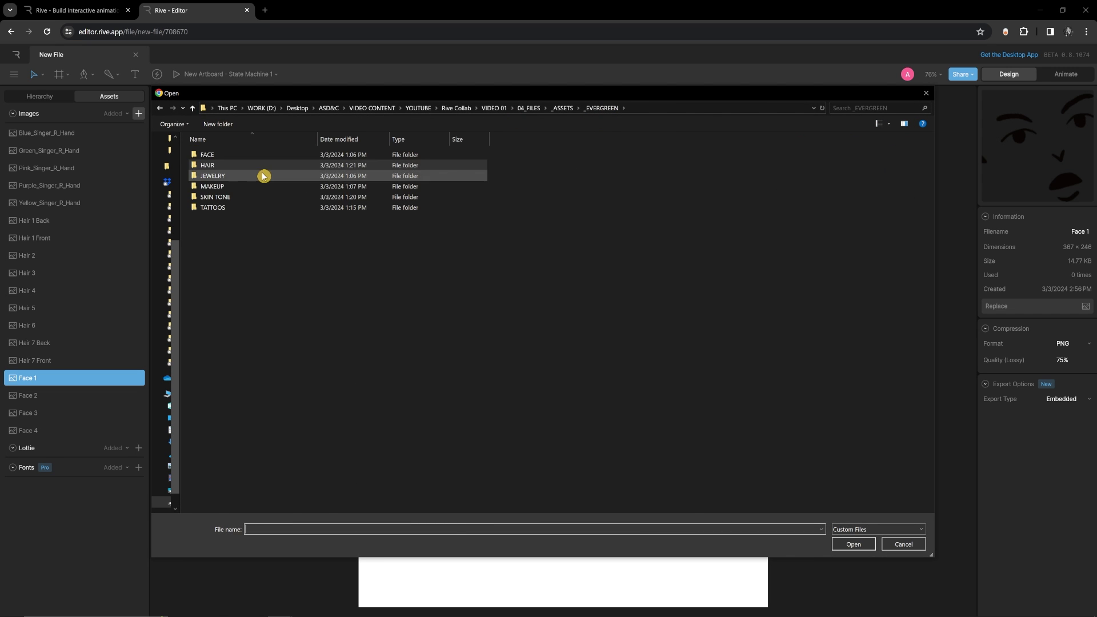
click(260, 176)
key(Return)
drag(522, 257, 206, 183)
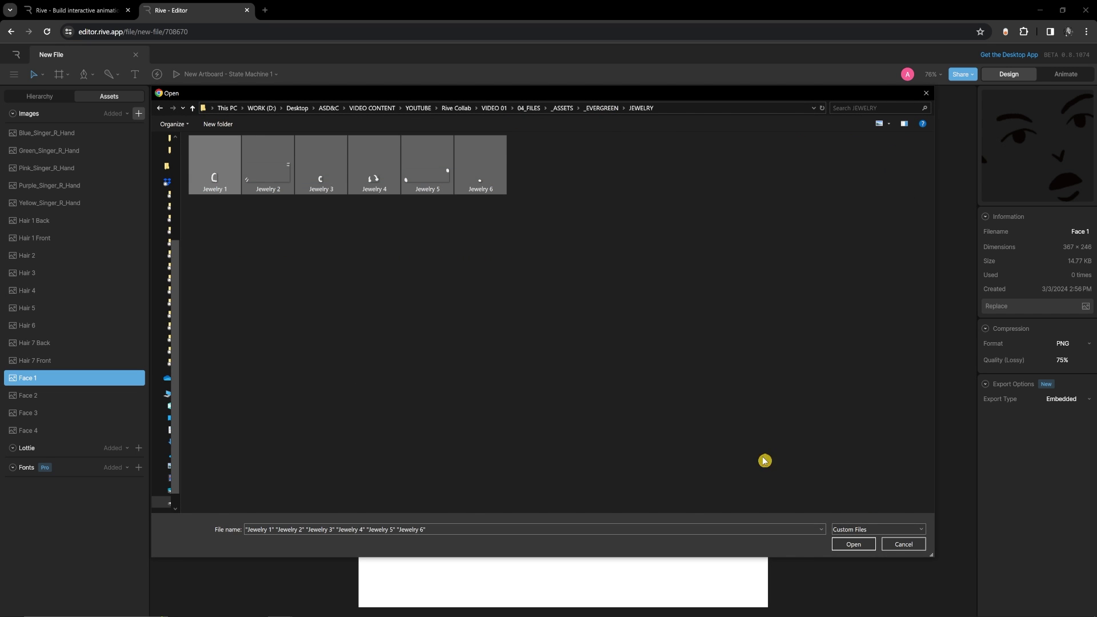
click(846, 538)
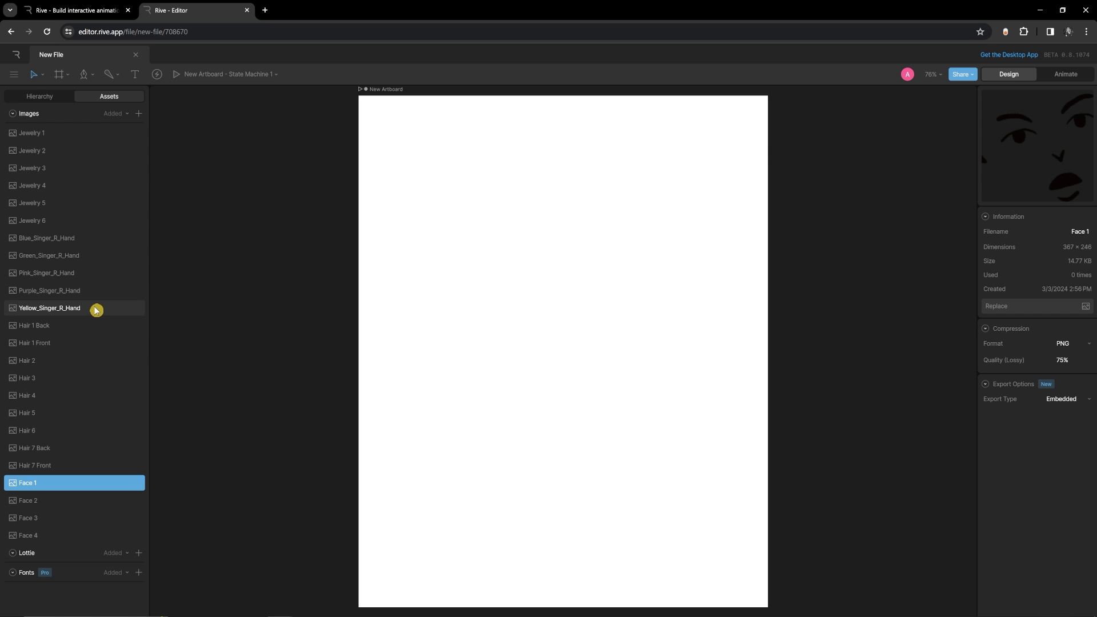
Step: Import all the makeup images from the MAKEUP folder inside _EVERGREEN
click(138, 113)
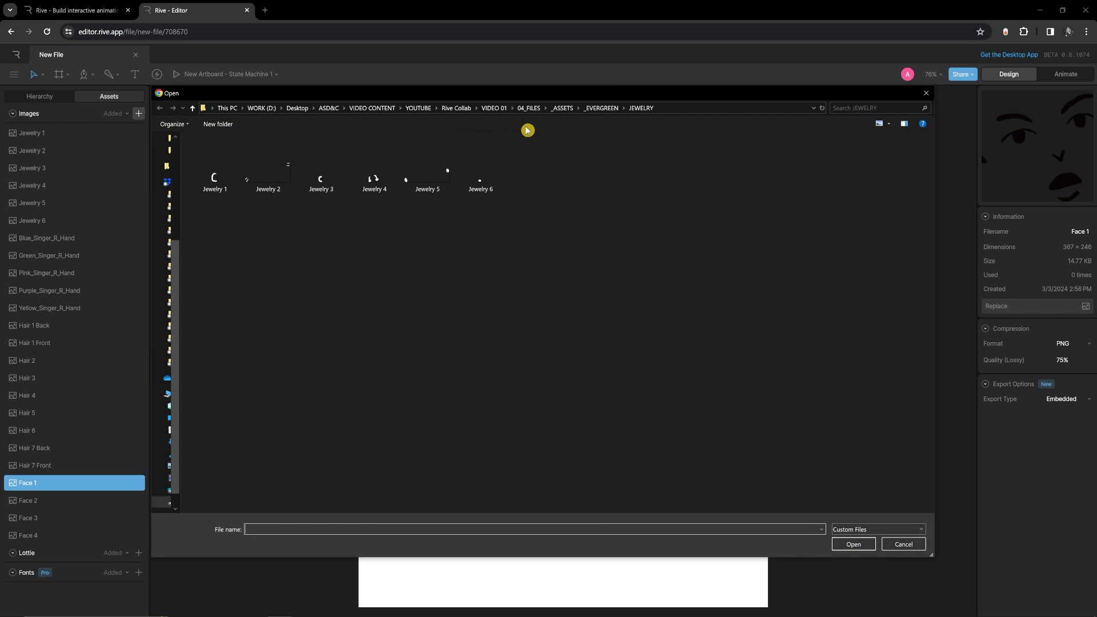
click(600, 111)
double_click(252, 189)
drag(406, 265, 194, 140)
click(860, 546)
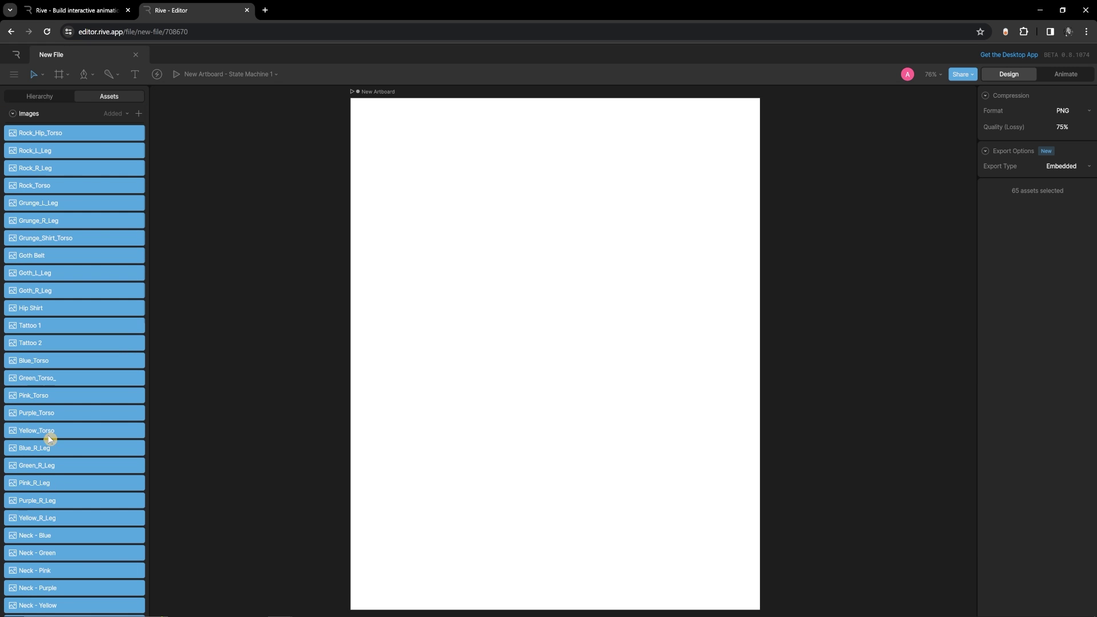
Step: Place all the selected image assets together on the artboard
drag(94, 137, 490, 213)
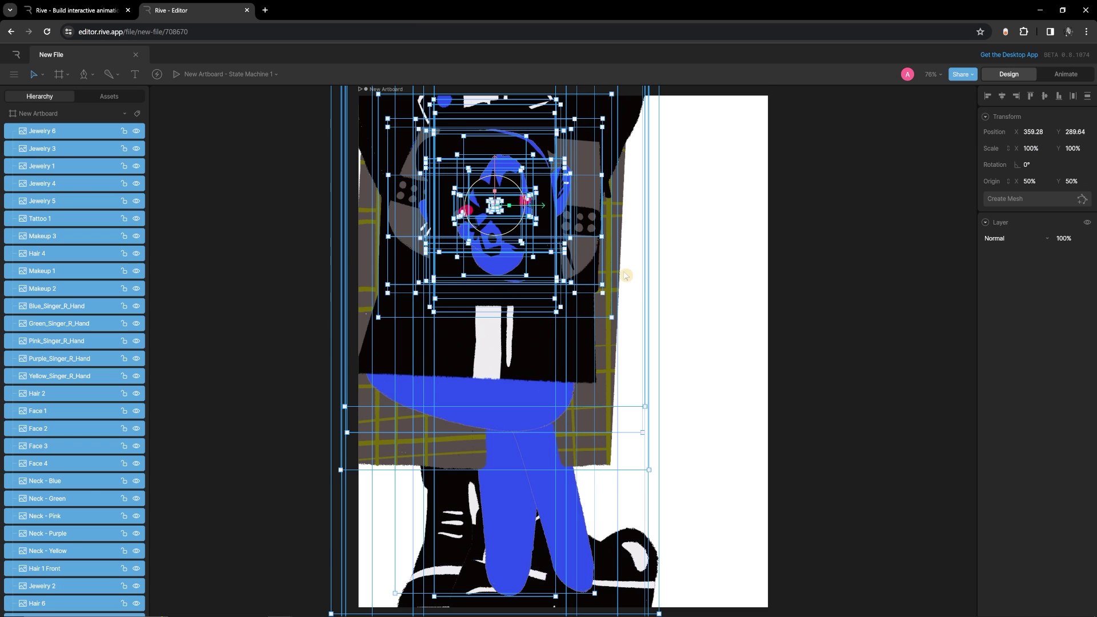
scroll(723, 331, up, 2)
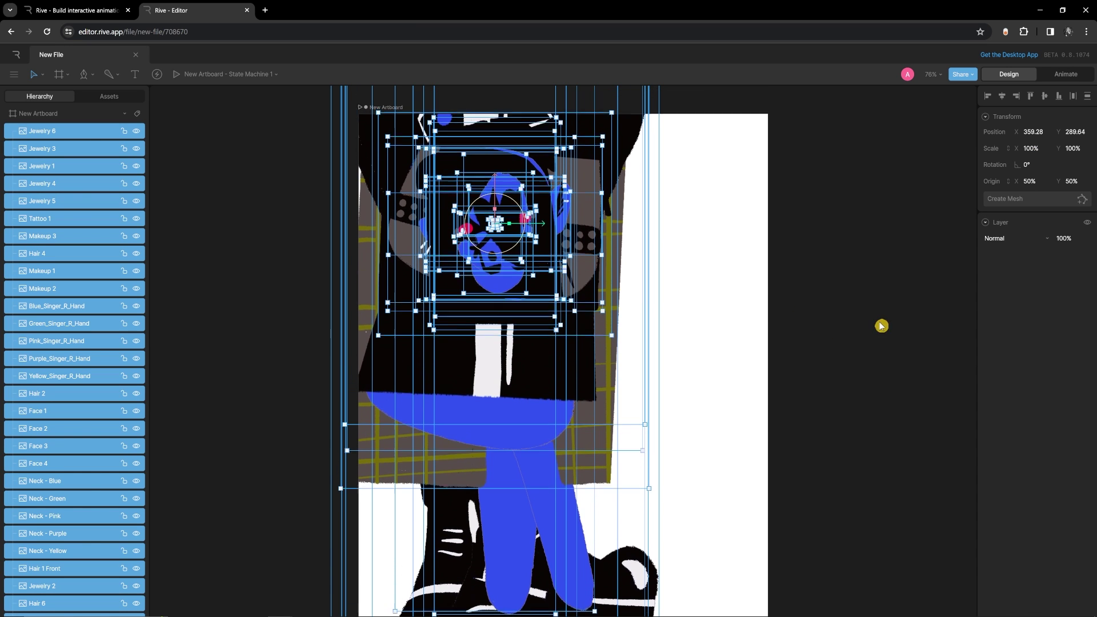
scroll(714, 320, down, 3)
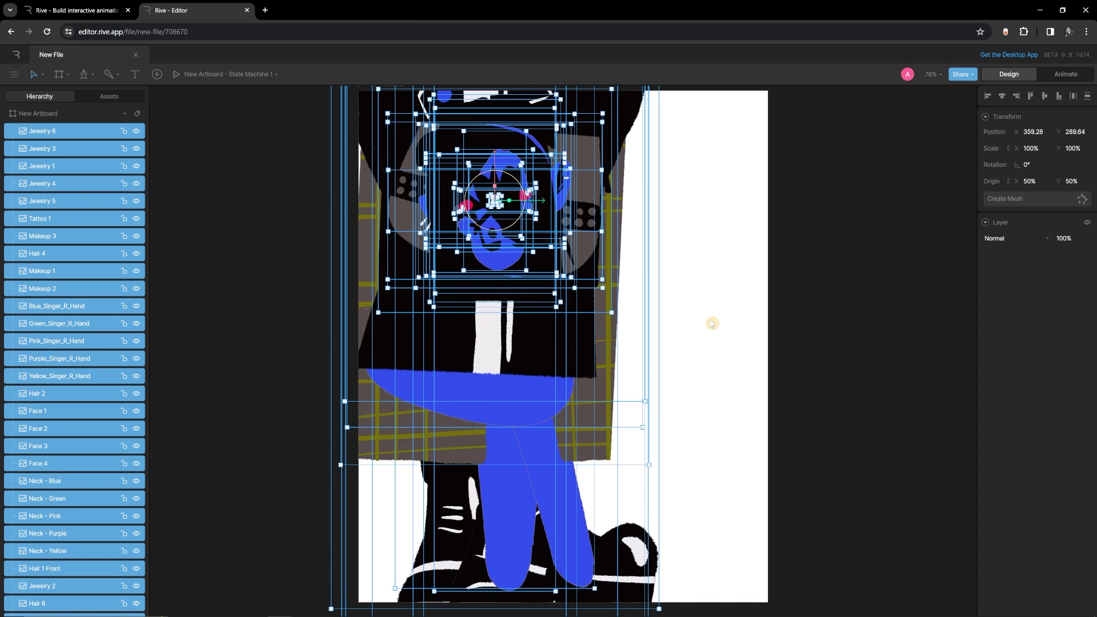
Step: Scale all the placed images to 30% in both X and Y
key(minus)
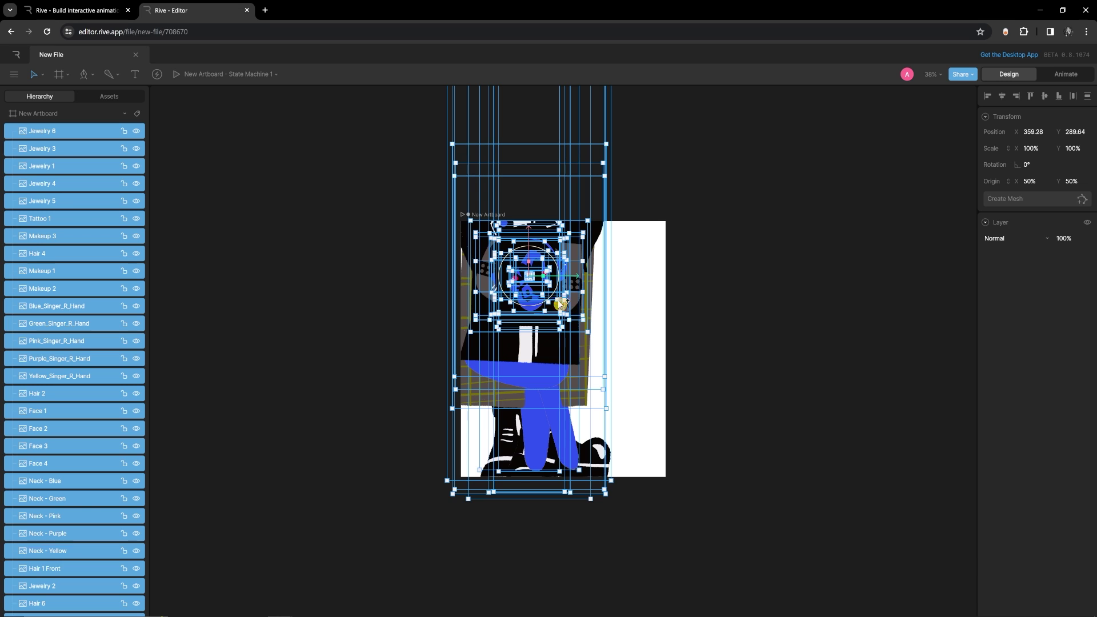
click(1036, 149)
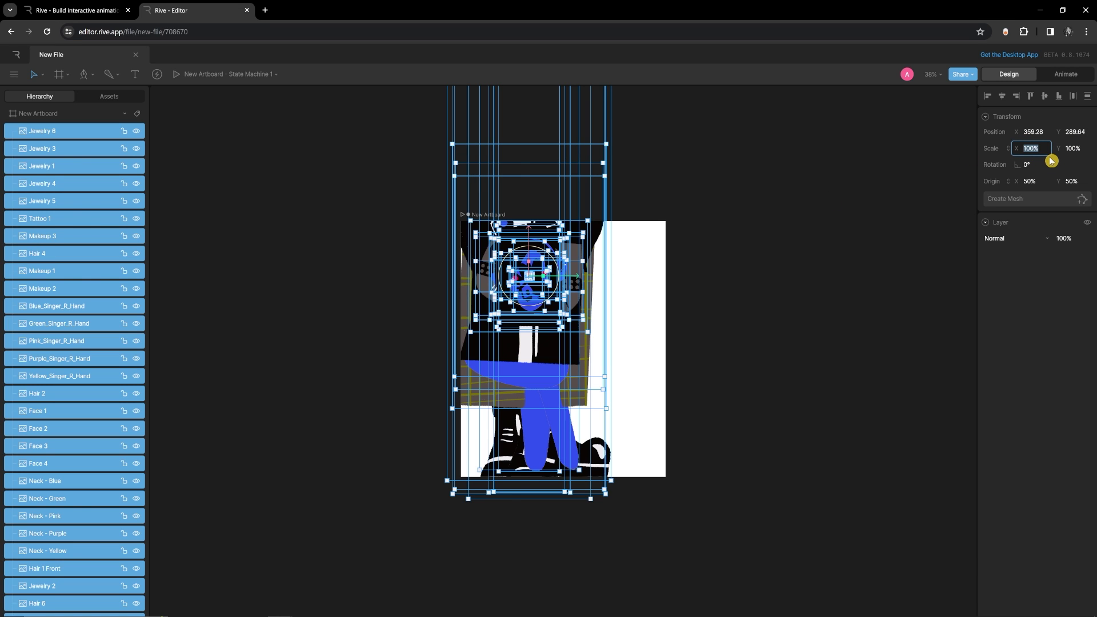
text(30)
key(Tab)
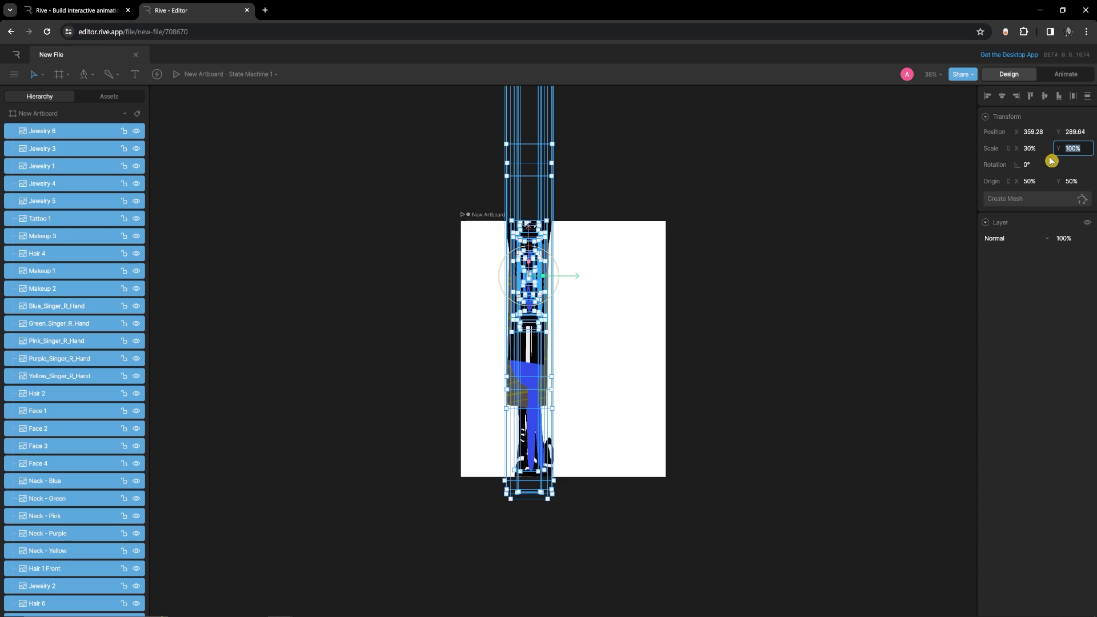
key(Return)
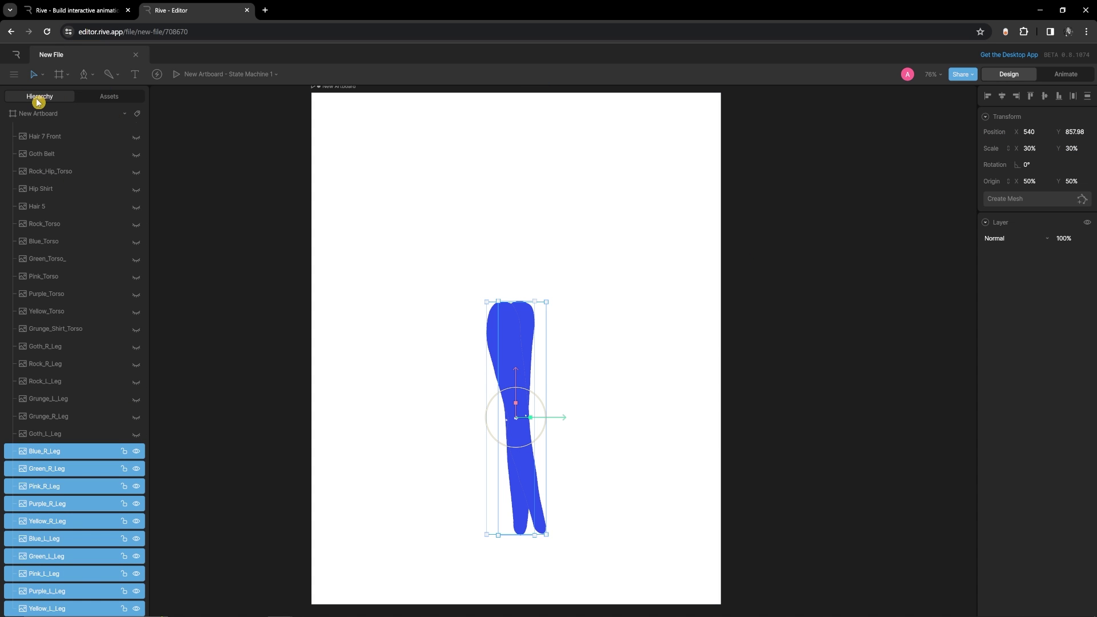
Step: Look through the order and visibility of the character's image layers in the hierarchy
scroll(92, 103, up, 4)
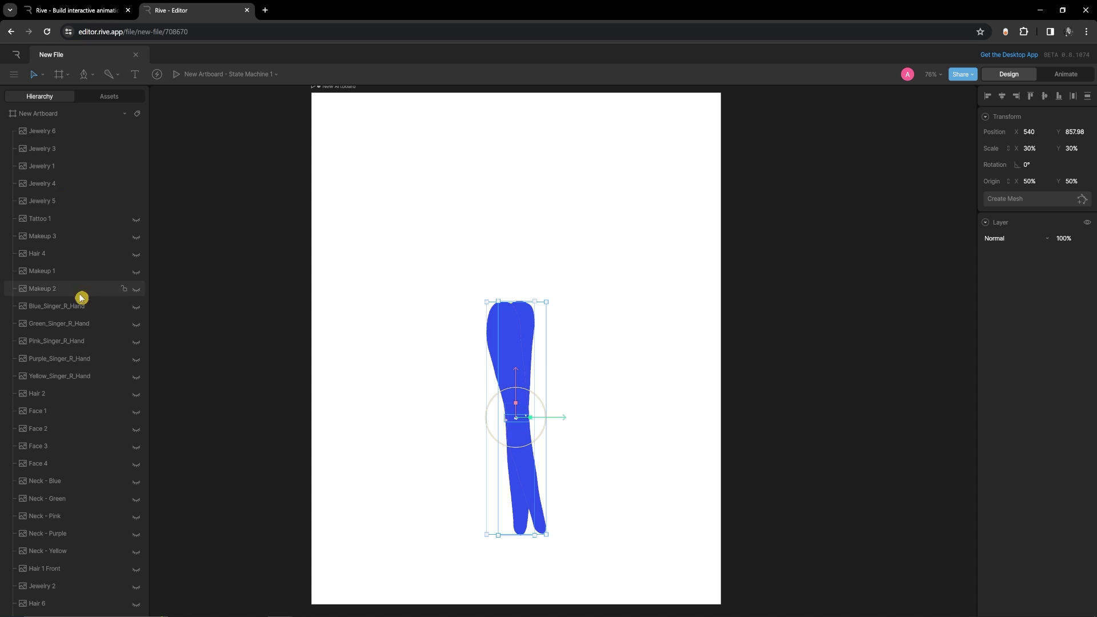
scroll(81, 291, down, 2)
scroll(113, 291, down, 3)
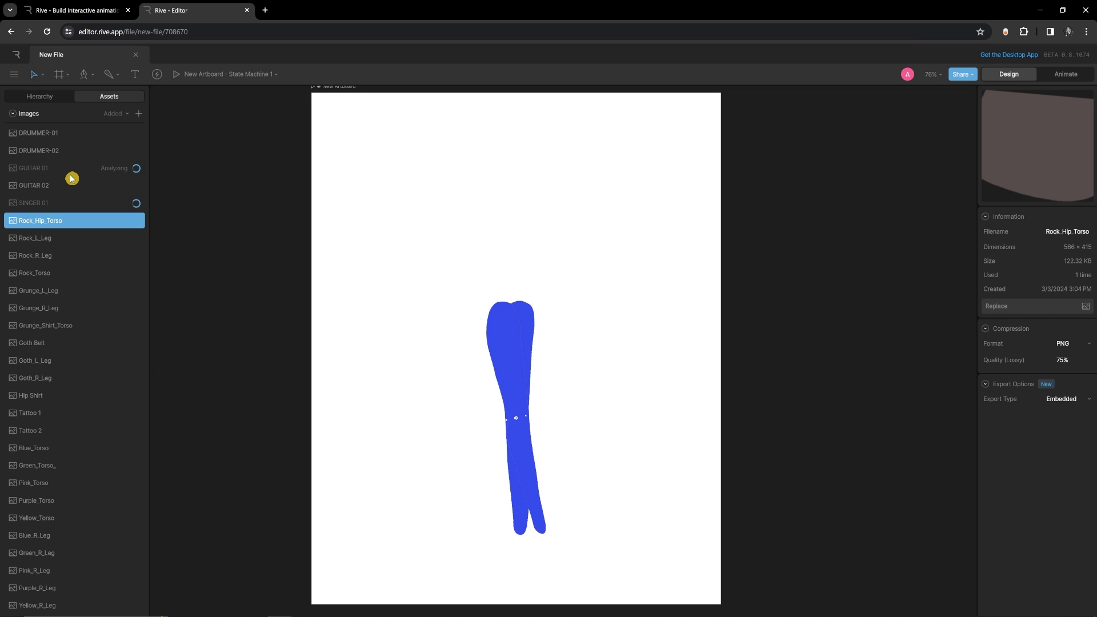
Step: Place the reference images DRUMMER-01, DRUMMER-02, GUITAR 01, GUITAR 02 and SINGER 01 on the artboard
scroll(629, 332, down, 2)
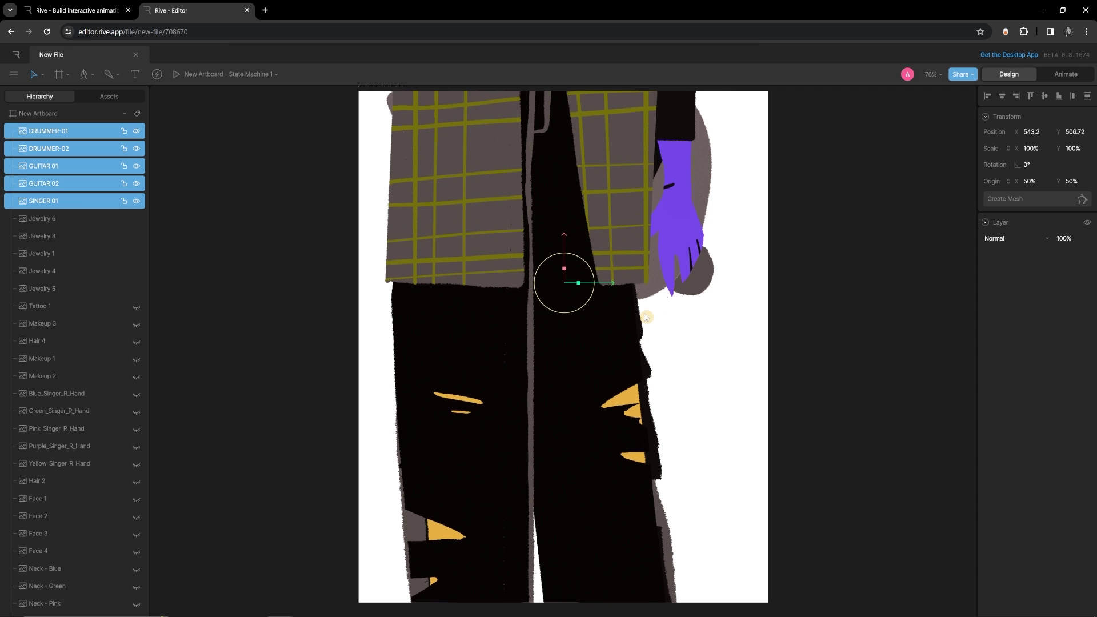
key(minus)
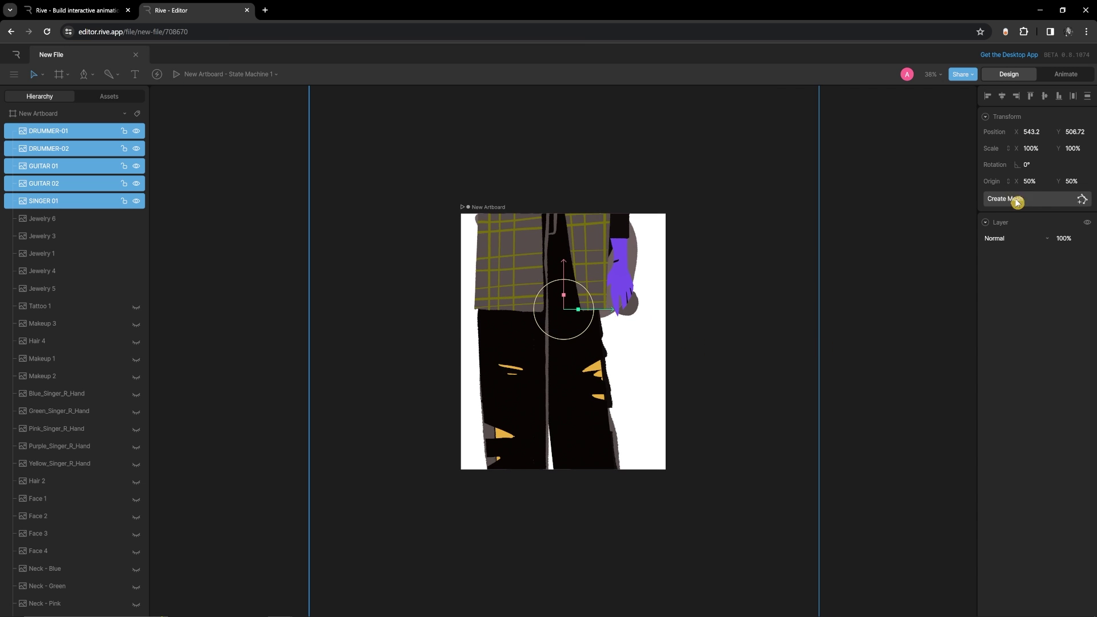
Step: Scale the five selected reference images to 30% in both X and Y
click(1032, 150)
text(36)
key(Tab)
text(30)
key(Return)
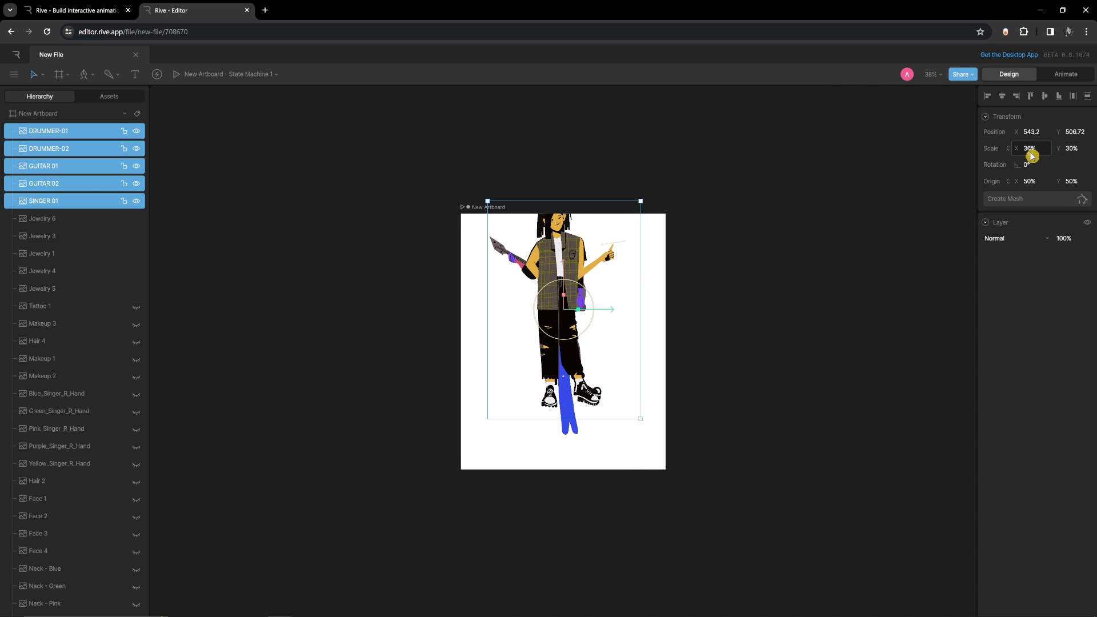
Step: Move the reference images down to Y 725.31 so they fit the artboard, and lower their opacity to 14%
drag(569, 337, 566, 385)
key(equal)
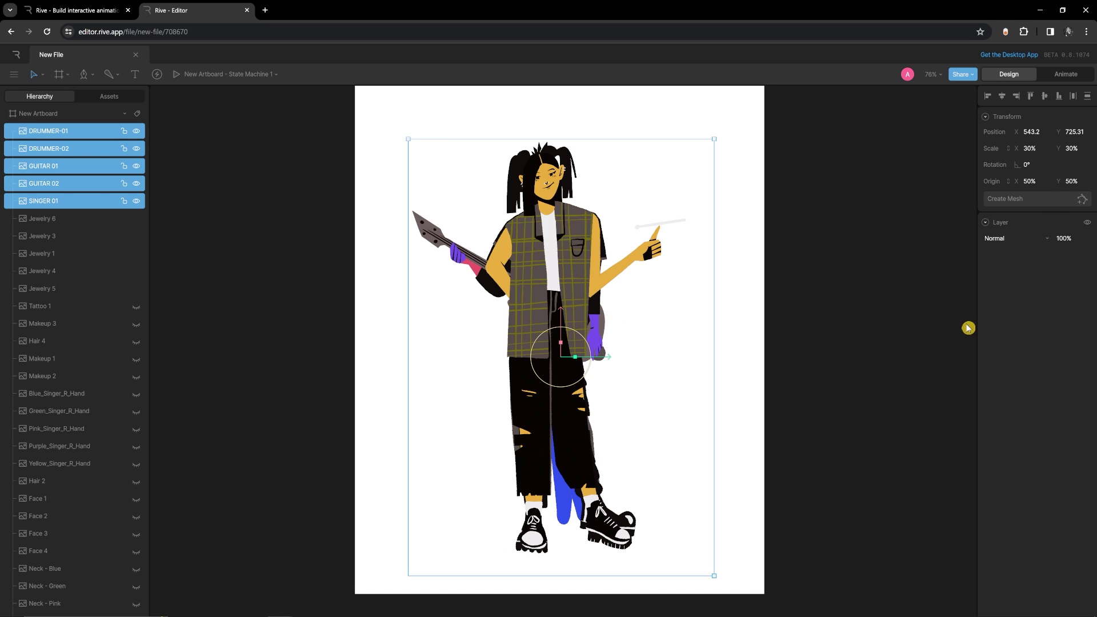
key(Down)
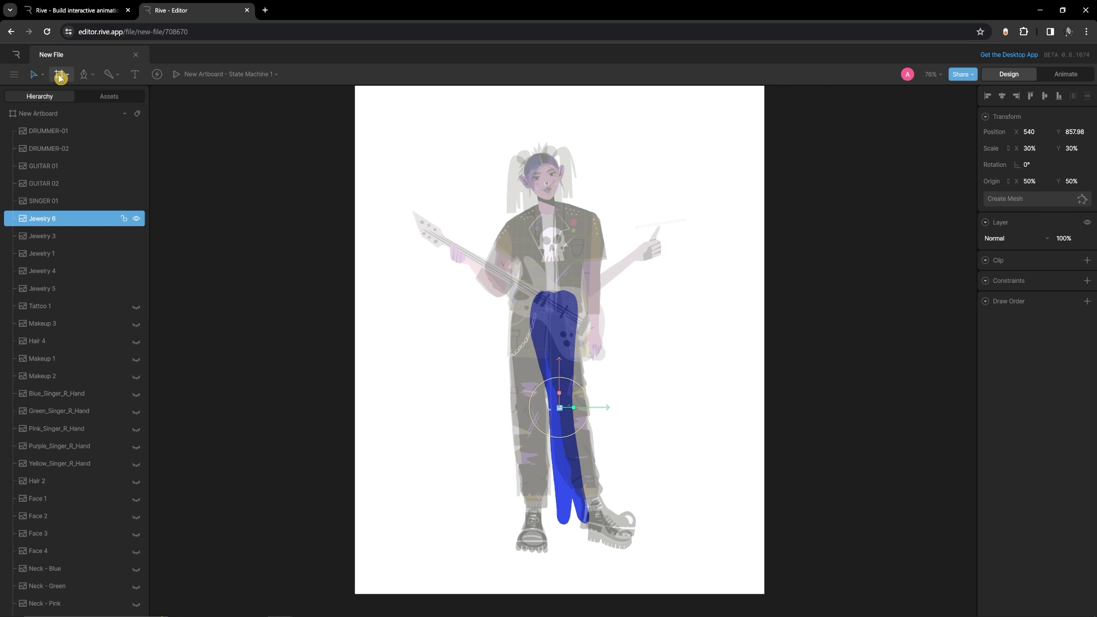
Step: Create a new group on the artboard and position it over the character's chest at about X 503, Y 472
click(62, 79)
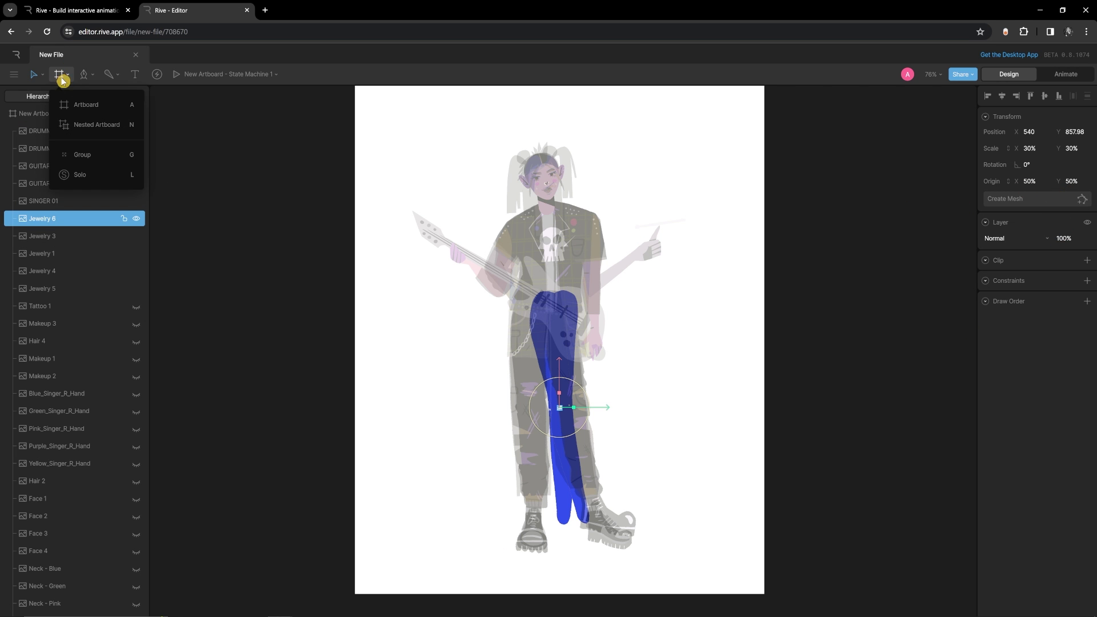
click(80, 157)
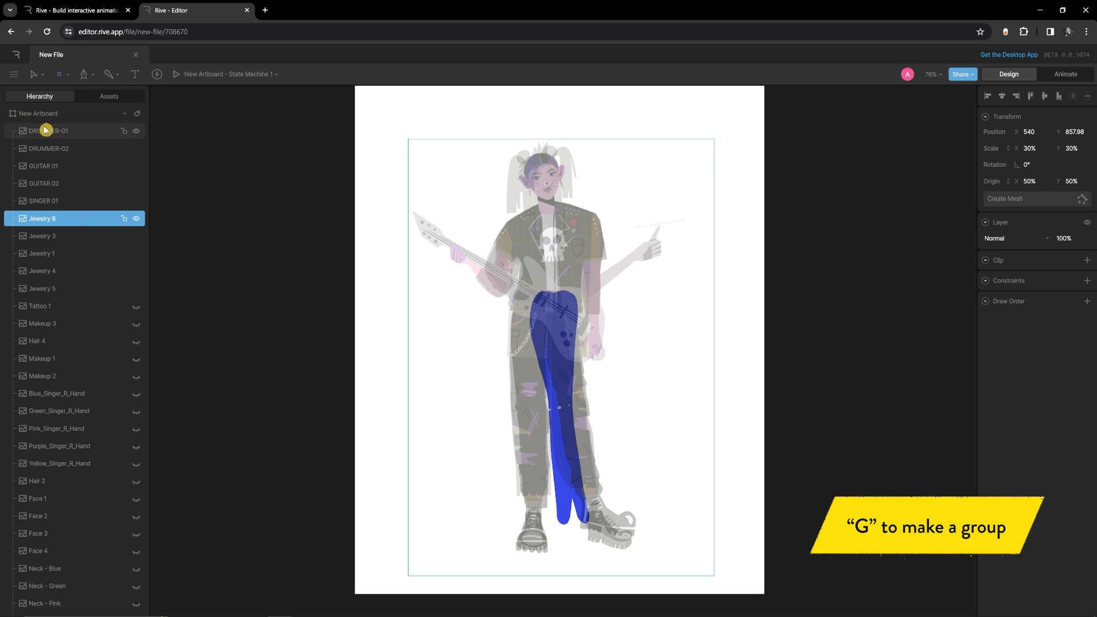
click(550, 250)
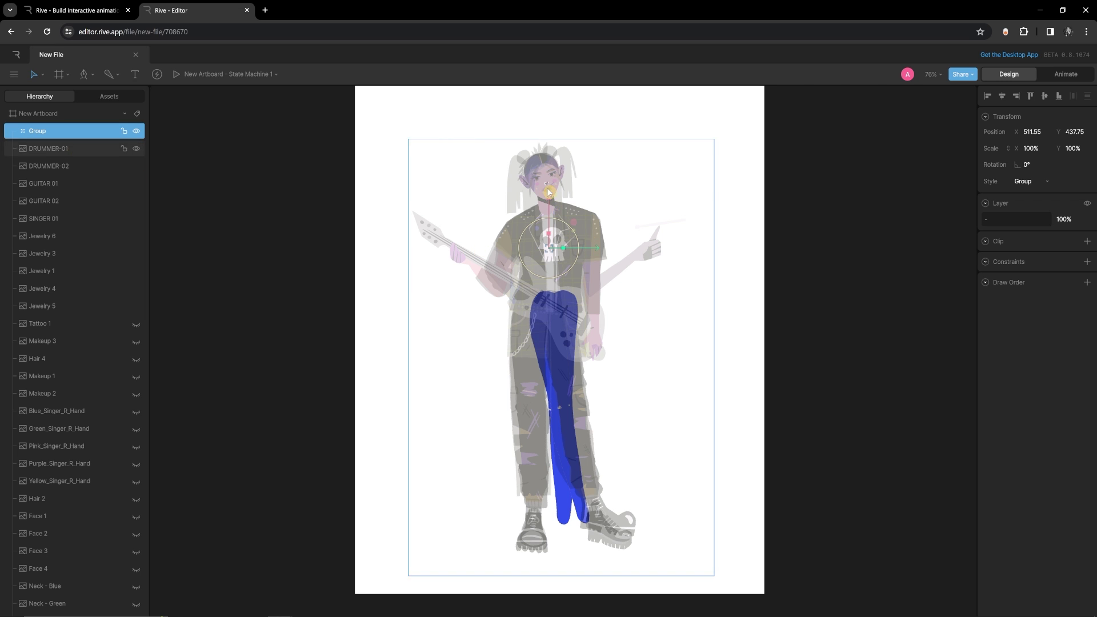
mouse_move(550, 206)
mouse_down()
mouse_move(564, 230)
mouse_move(547, 215)
mouse_up()
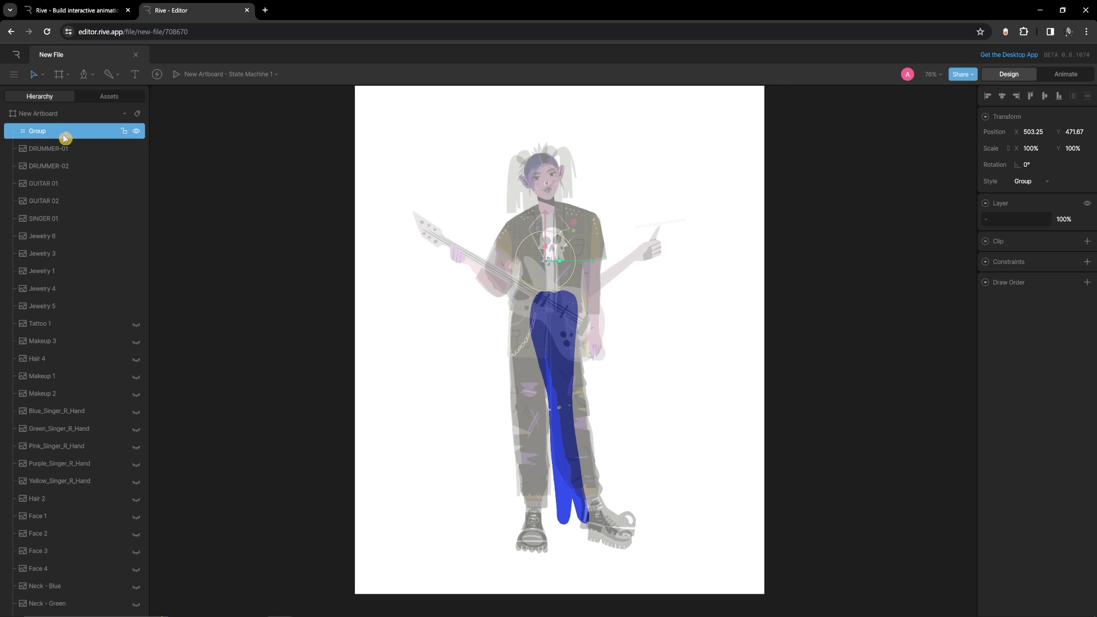
Step: Move DRUMMER-01 through SINGER 01 into the new group and name the group Example Characters
click(49, 150)
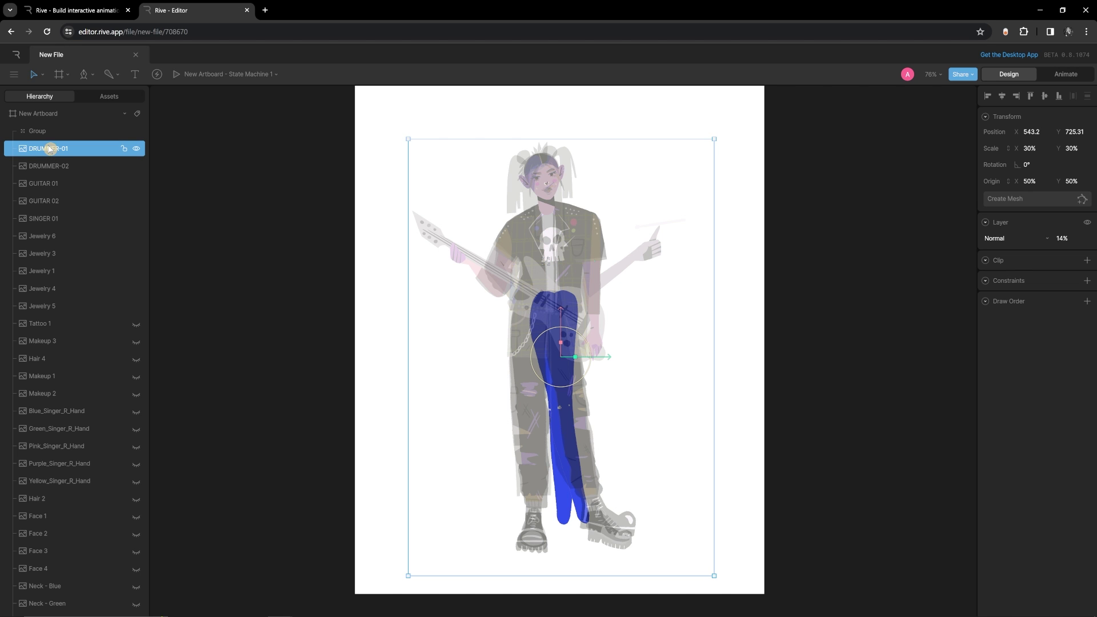
shift+click(73, 219)
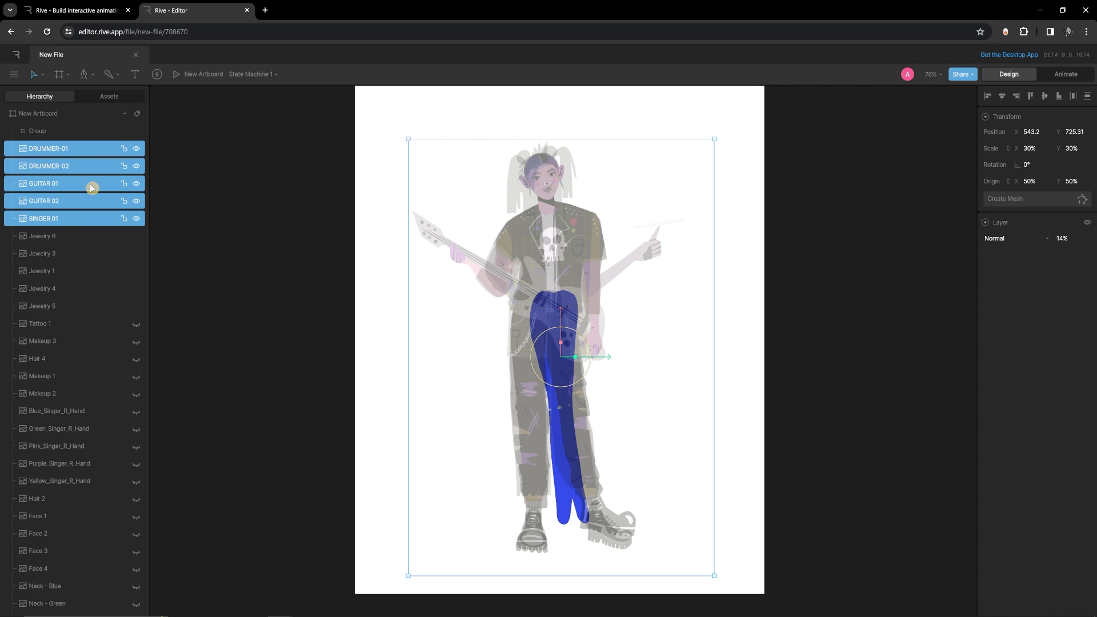
drag(45, 153, 25, 136)
double_click(26, 135)
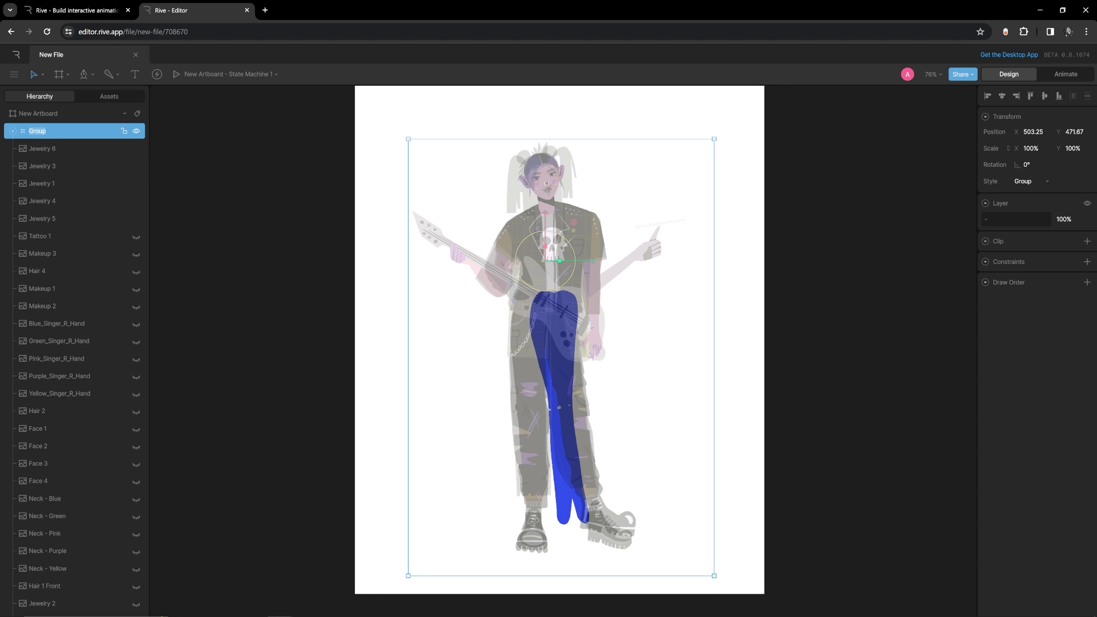
text(Example Characters)
key(Return)
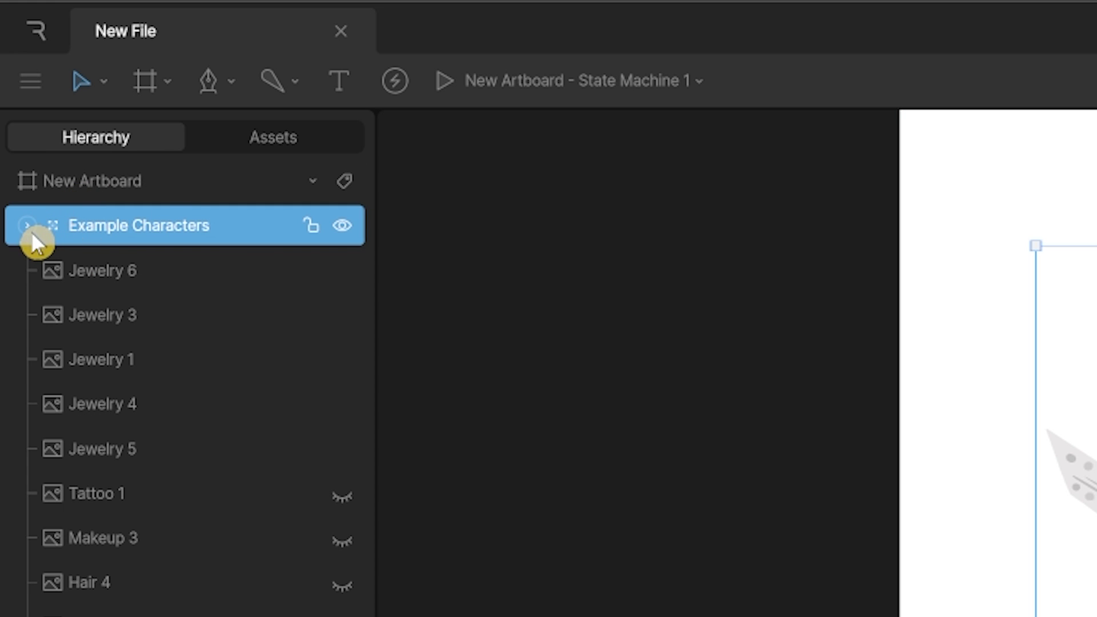
Step: Expand and collapse the Example Characters group to review its images, and look over the remaining layers
click(30, 231)
click(28, 230)
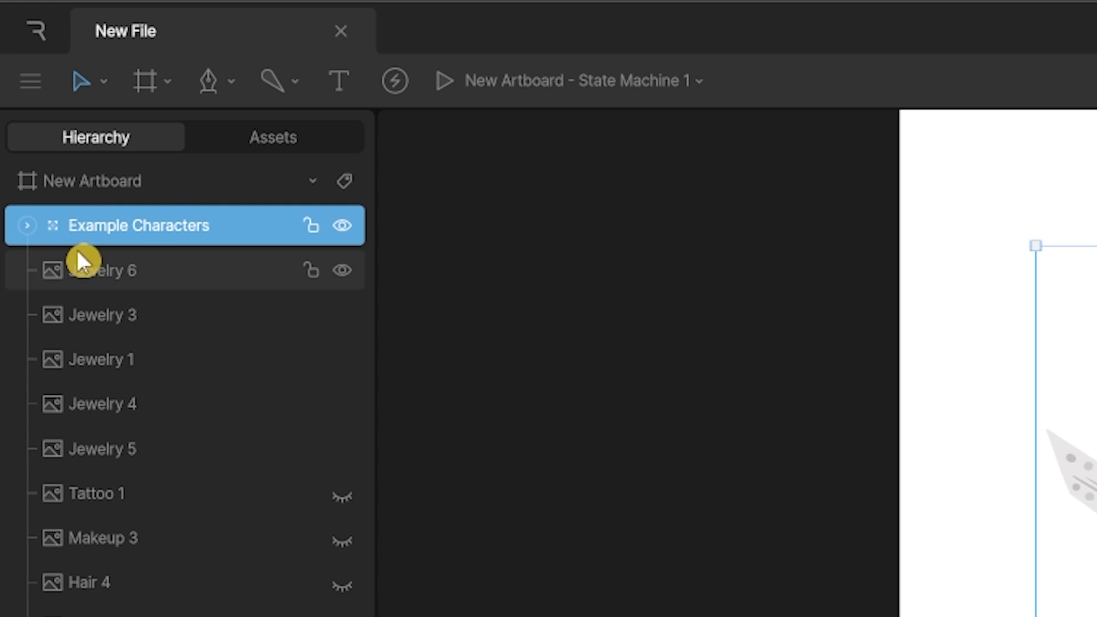
click(31, 229)
click(30, 227)
click(28, 229)
click(30, 228)
click(31, 226)
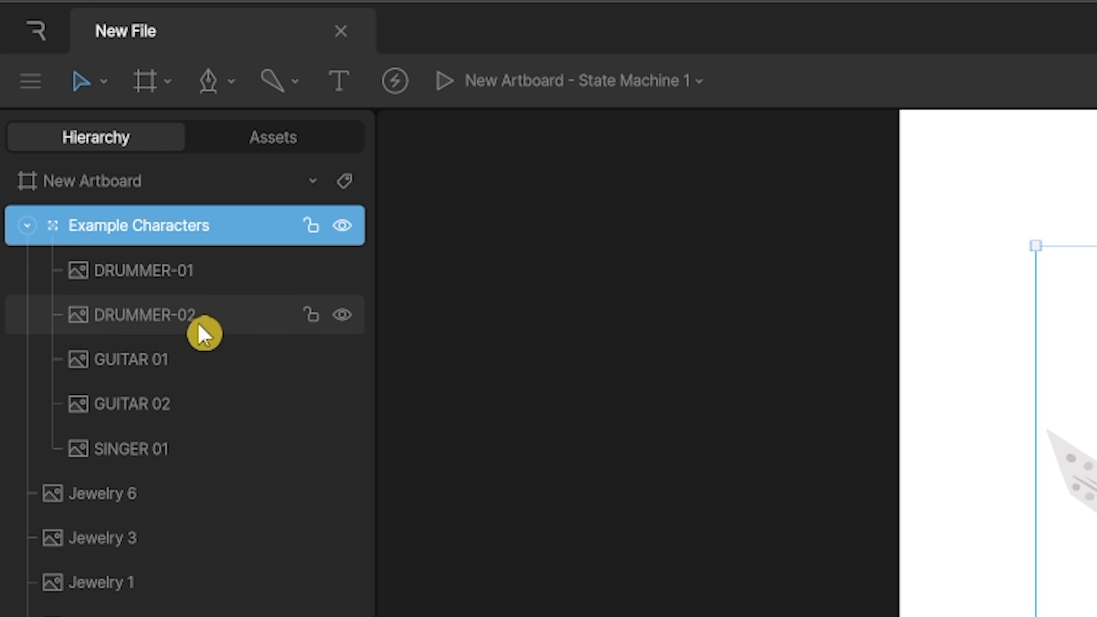
click(186, 280)
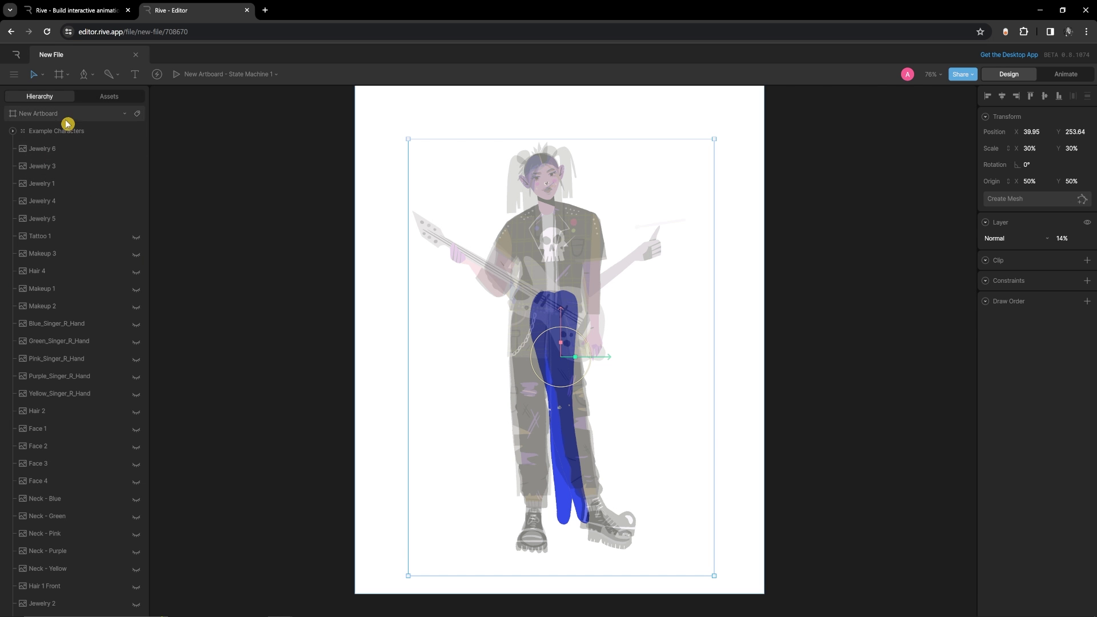
scroll(74, 563, down, 10)
scroll(89, 503, up, 10)
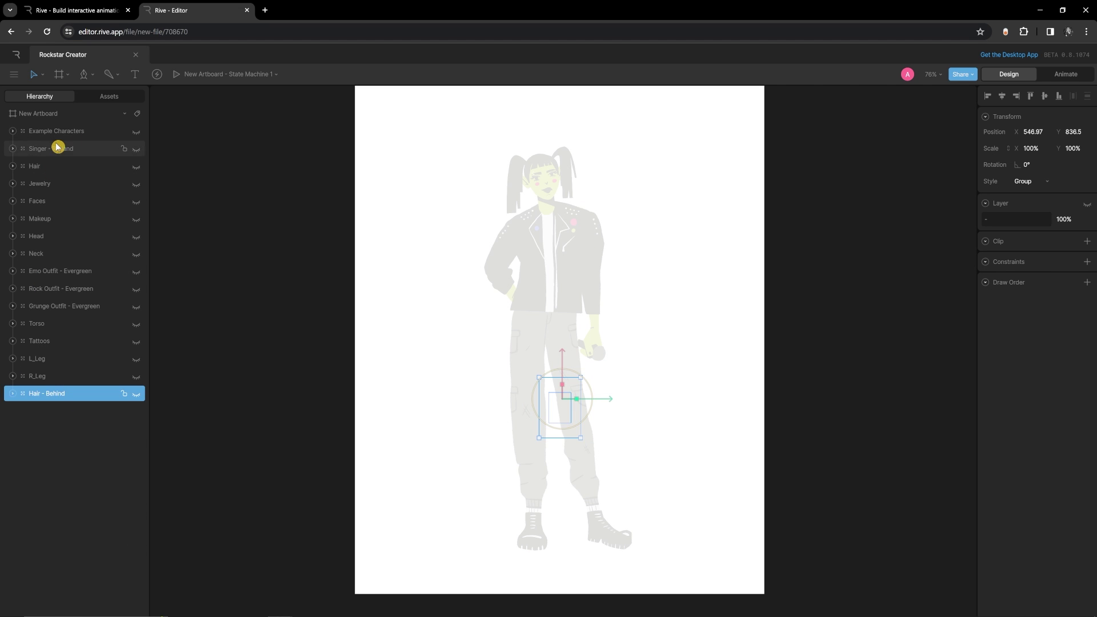
Step: Create a new group on the character's chest at about X 513, Y 396 and name it Root Group
click(54, 131)
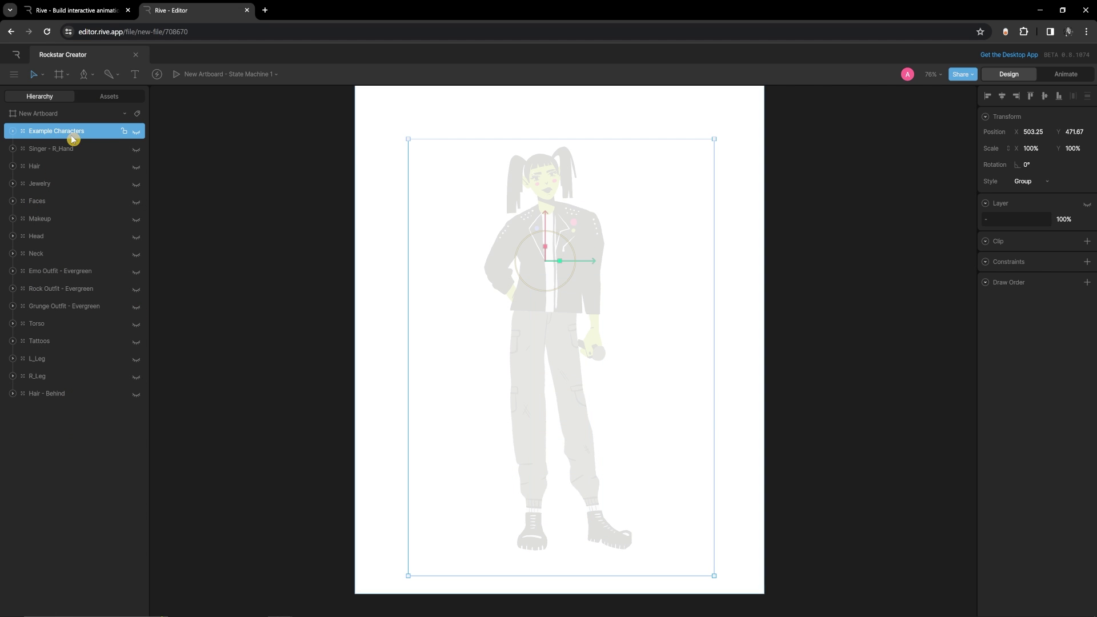
click(64, 79)
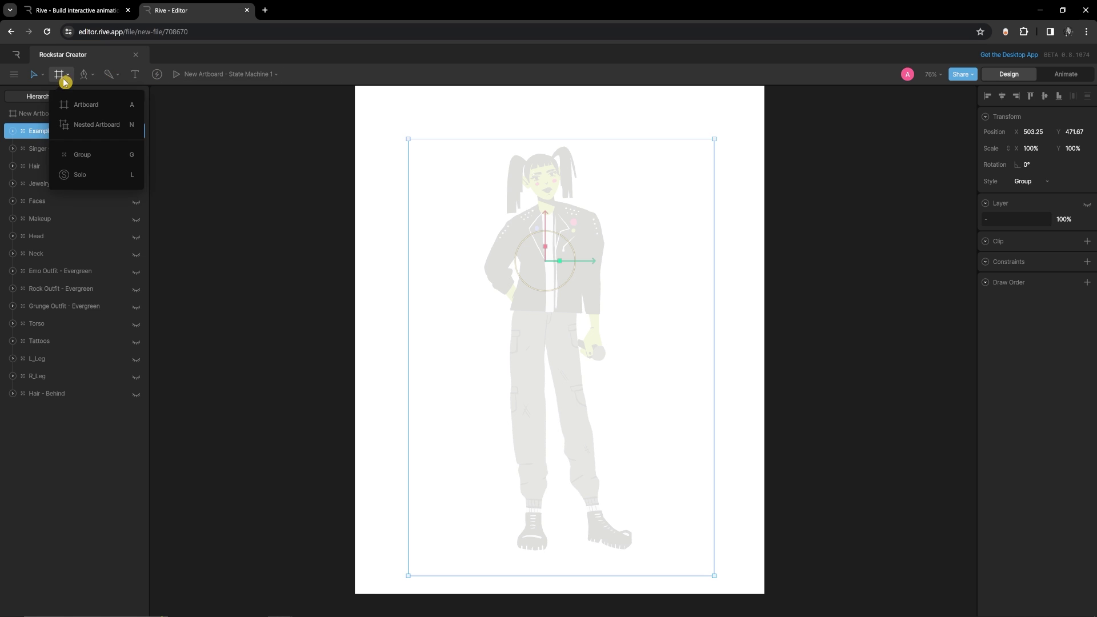
click(87, 154)
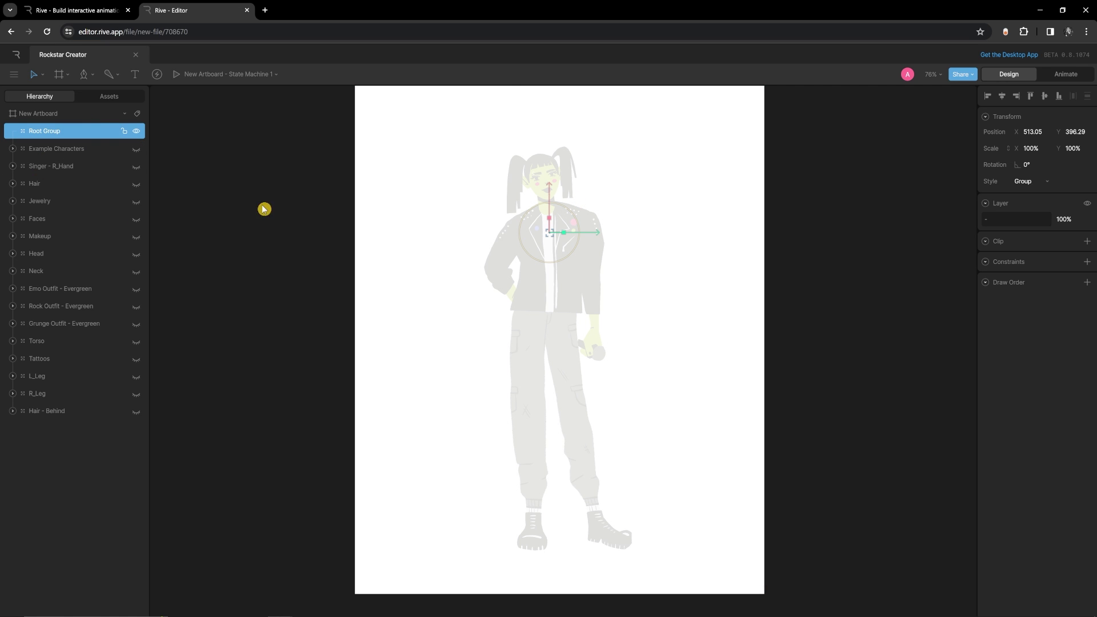
Step: Reorder the hierarchy so that Example Characters sits above Root Group
click(74, 153)
drag(73, 153, 57, 123)
click(64, 150)
Step: Move all groups from Singer - R_Hand through Hair - Behind into Root Group, and show its contents on the artboard
click(67, 166)
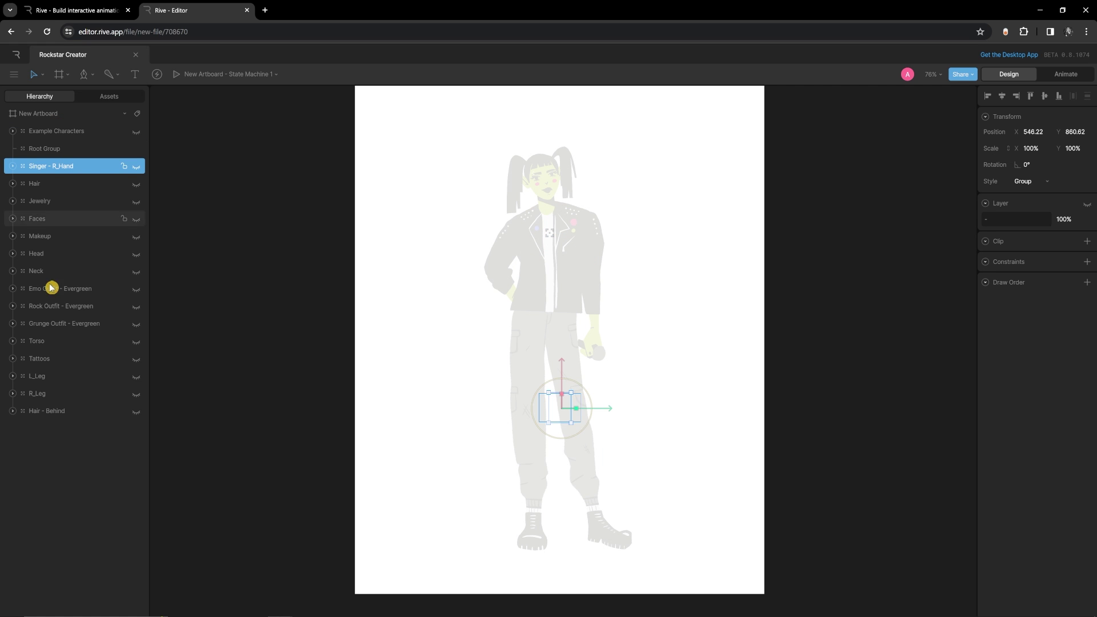
shift+click(58, 411)
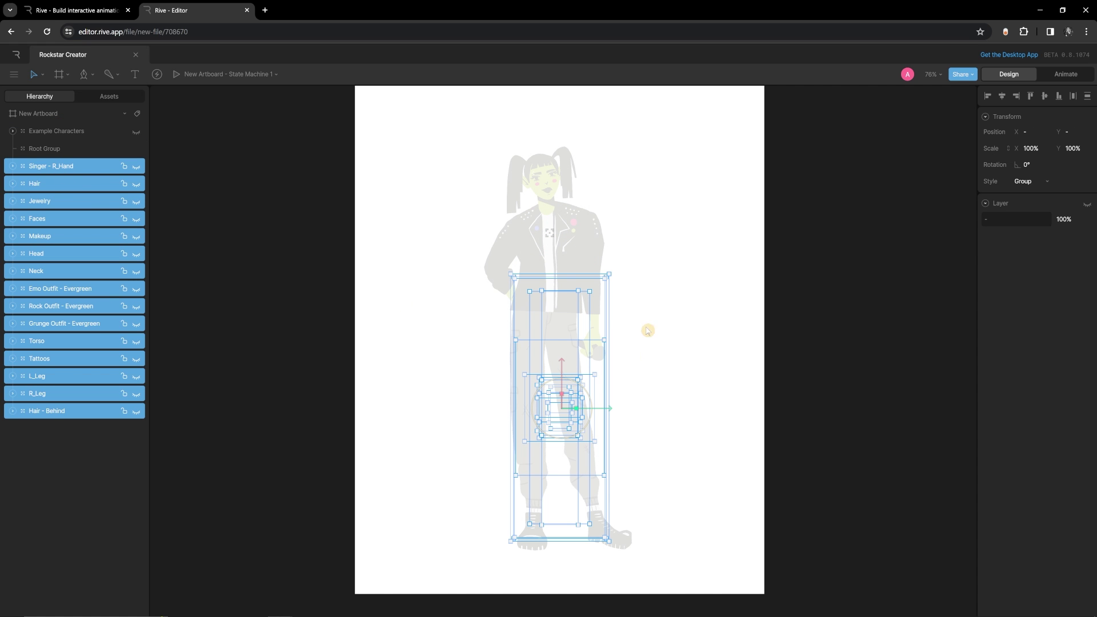
drag(64, 171, 54, 149)
click(54, 149)
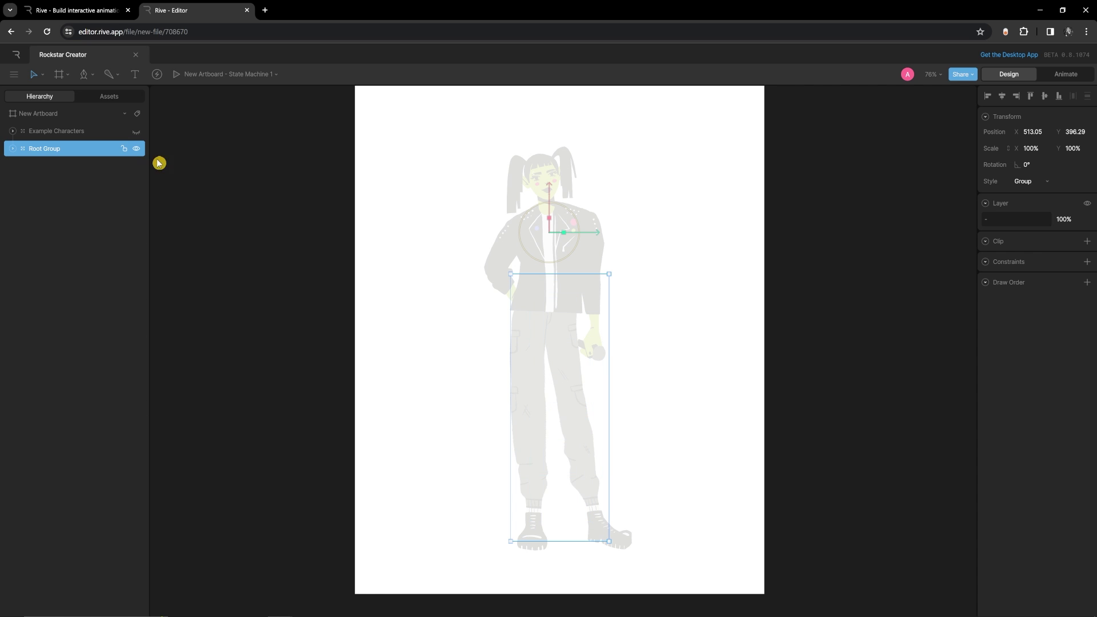
click(137, 151)
click(13, 149)
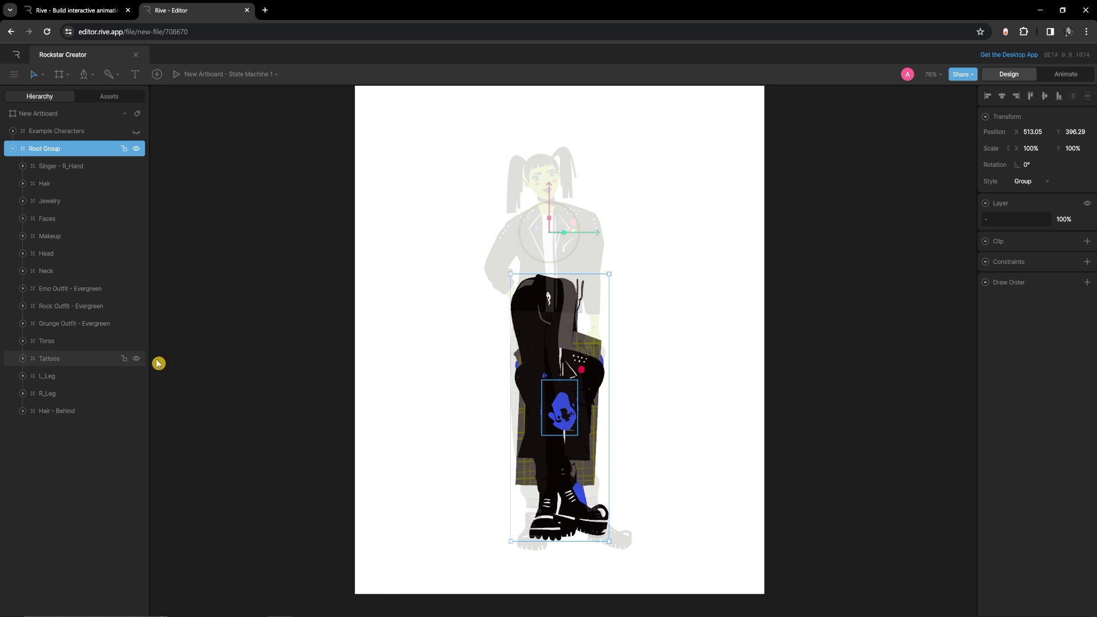
Step: Position the Hair group over the reference character's head at X -18, Y -139.82
click(64, 184)
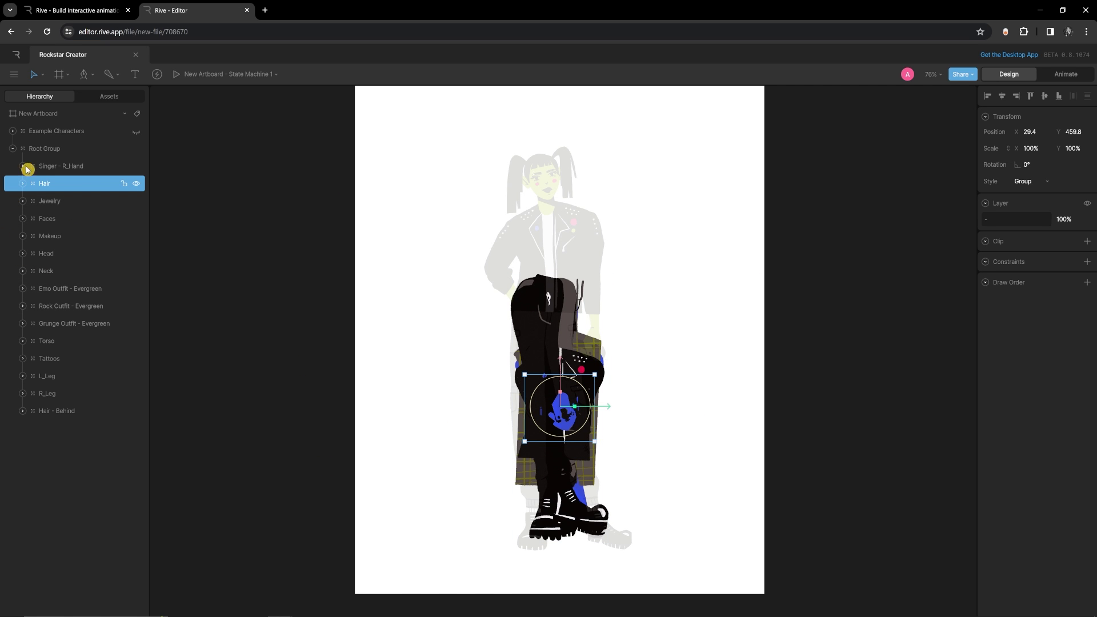
click(7, 148)
click(13, 149)
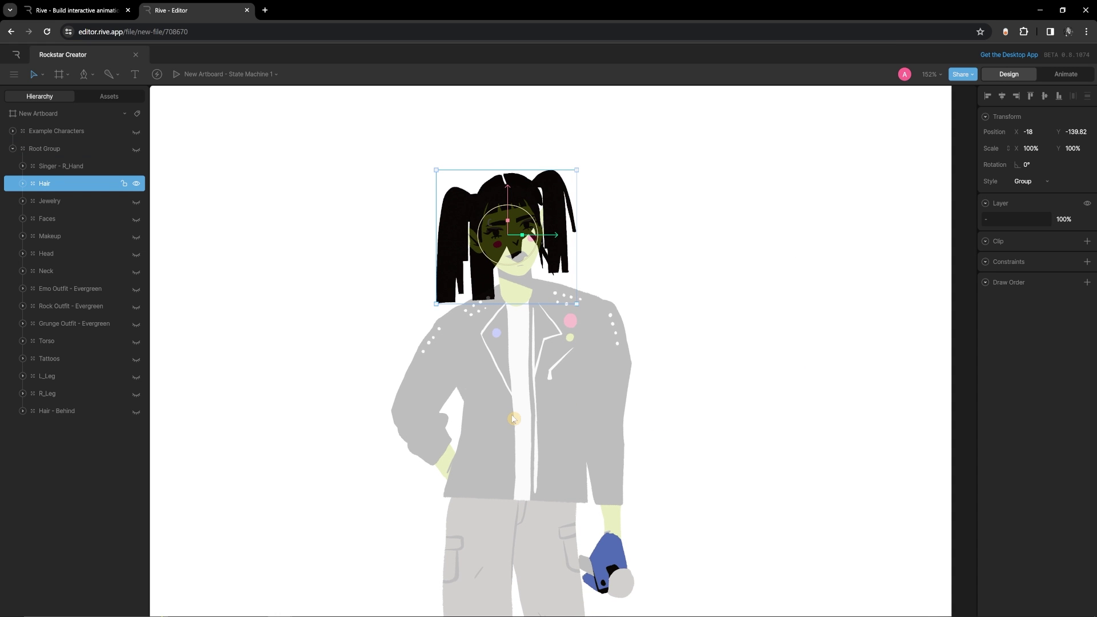
scroll(508, 418, down, 3)
drag(508, 419, 494, 325)
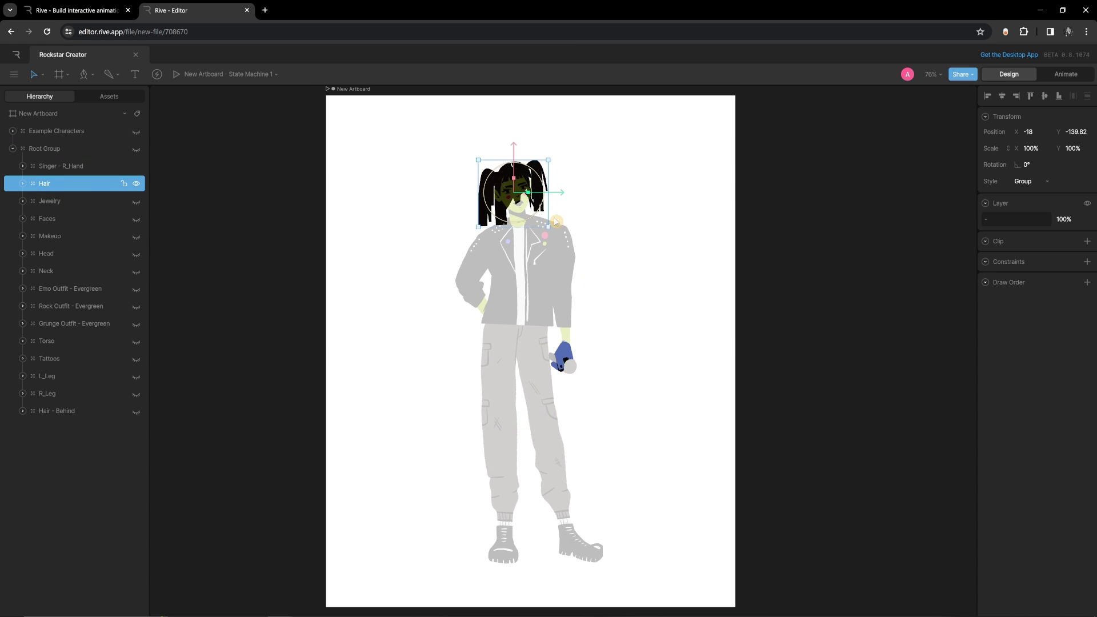
Step: Show the Jewelry group and move it up toward the reference character's face, to Y -66.33
click(62, 204)
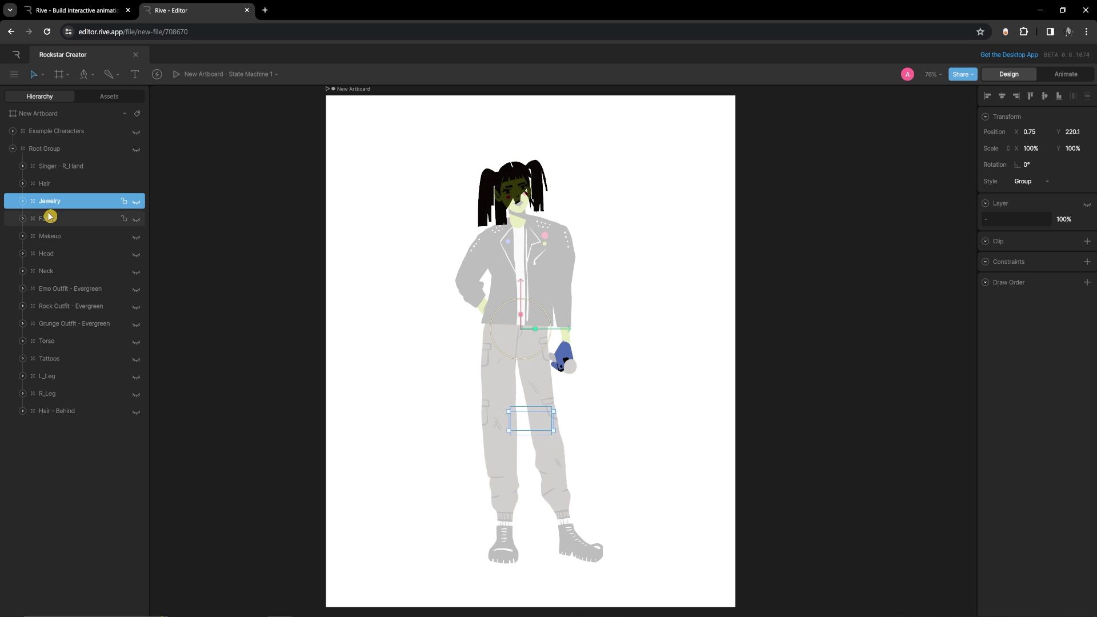
click(72, 188)
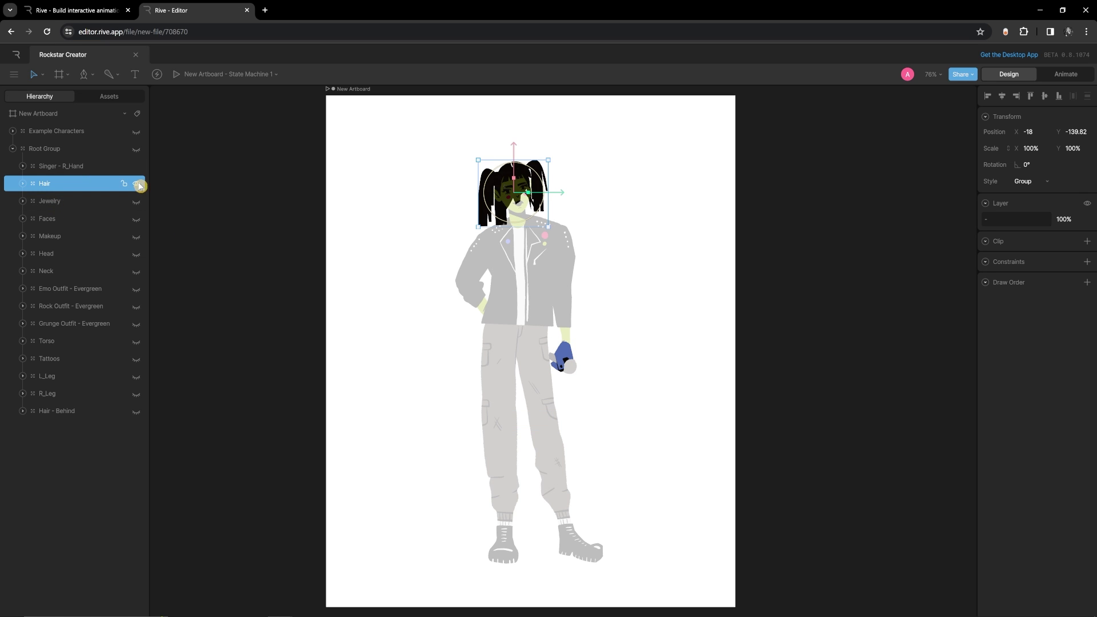
click(103, 205)
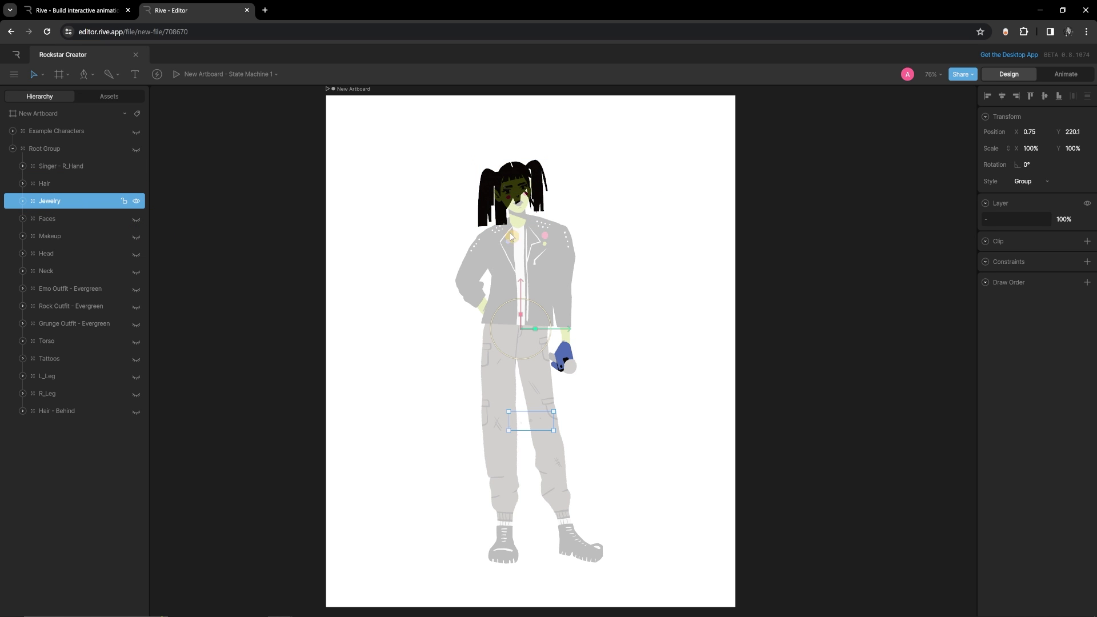
scroll(521, 296, up, 2)
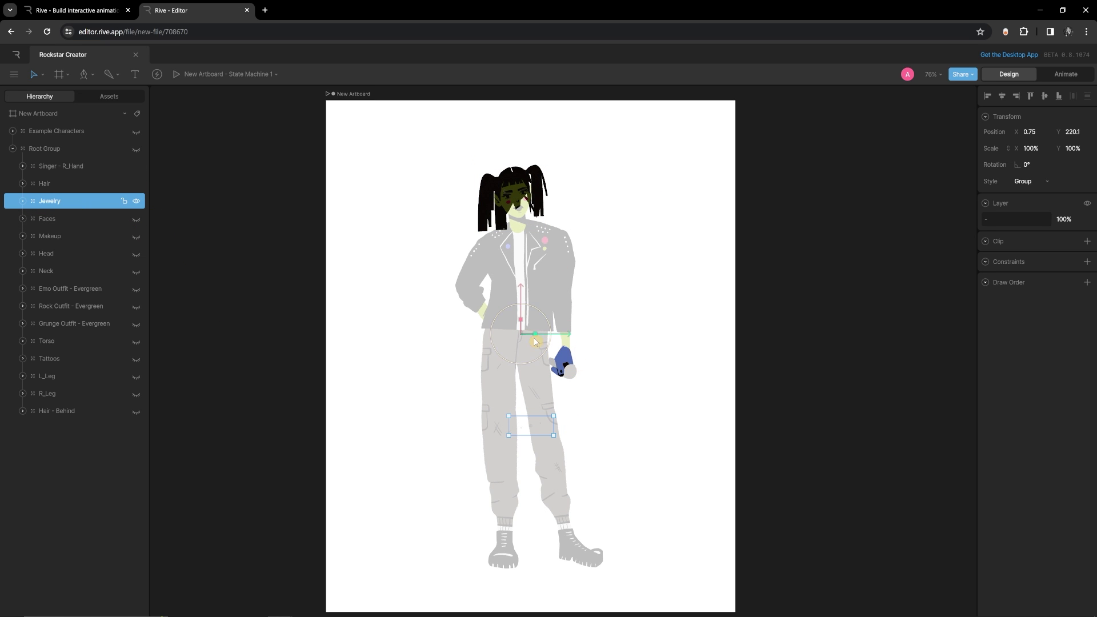
drag(522, 296, 521, 188)
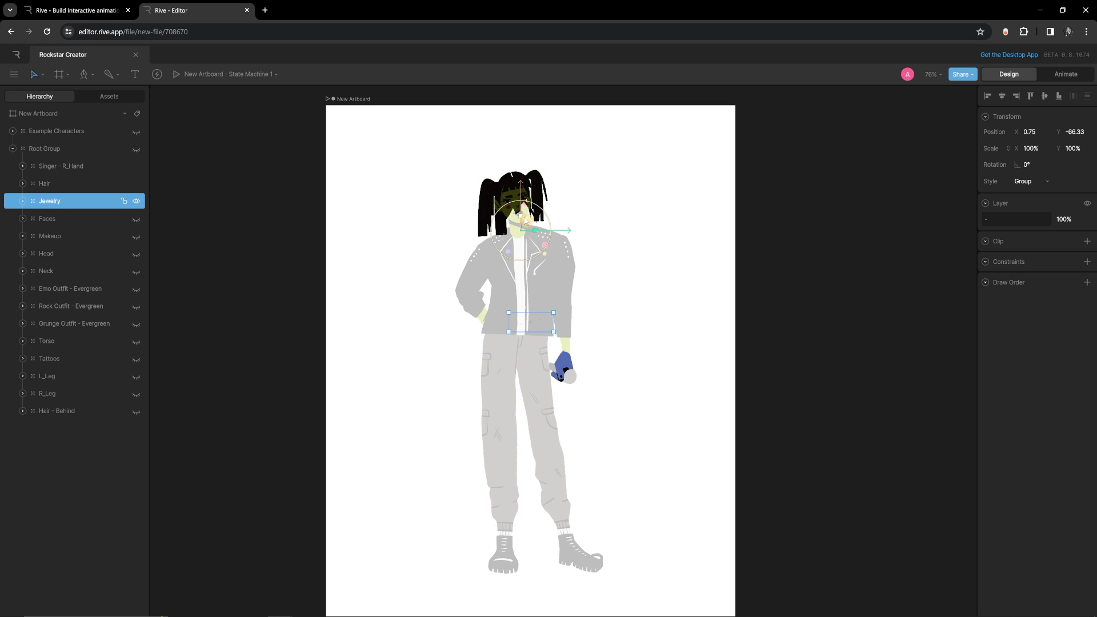
Step: Expand the Jewelry group, select its images, and fine-position Jewelry 3 on the reference character's nose at about X 30, Y -7.5
click(23, 201)
click(73, 219)
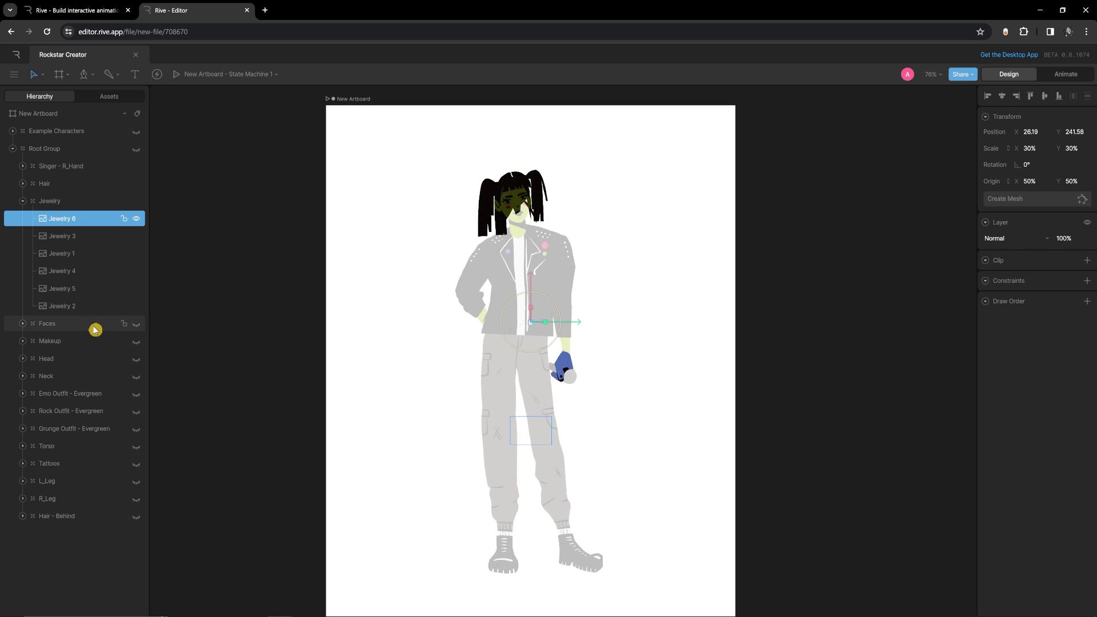
shift+click(79, 307)
key(f)
click(511, 318)
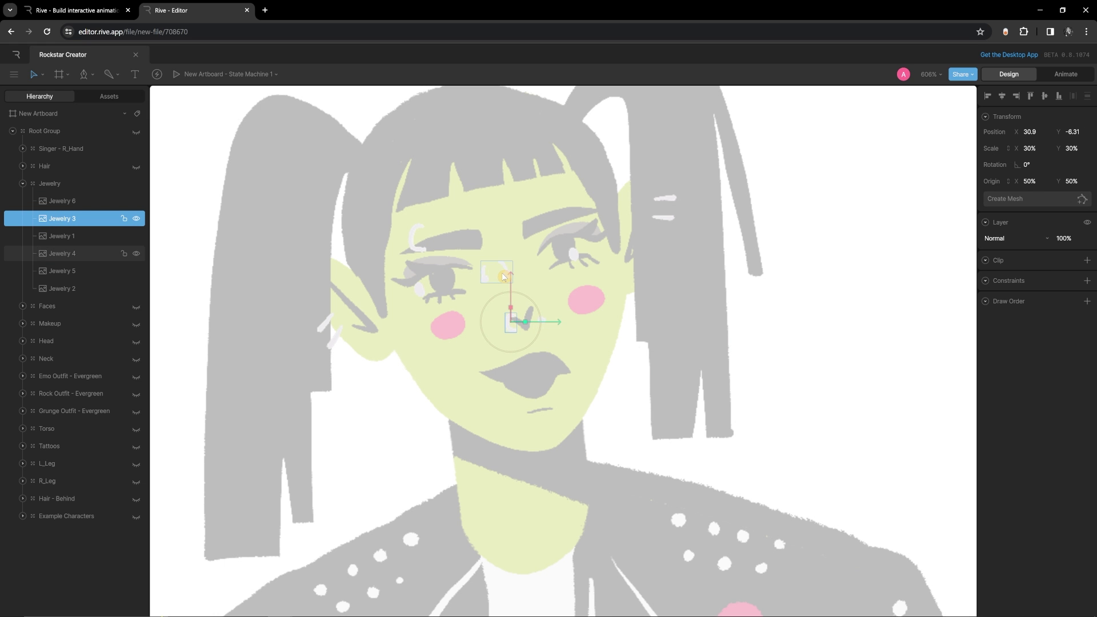
drag(560, 318, 558, 318)
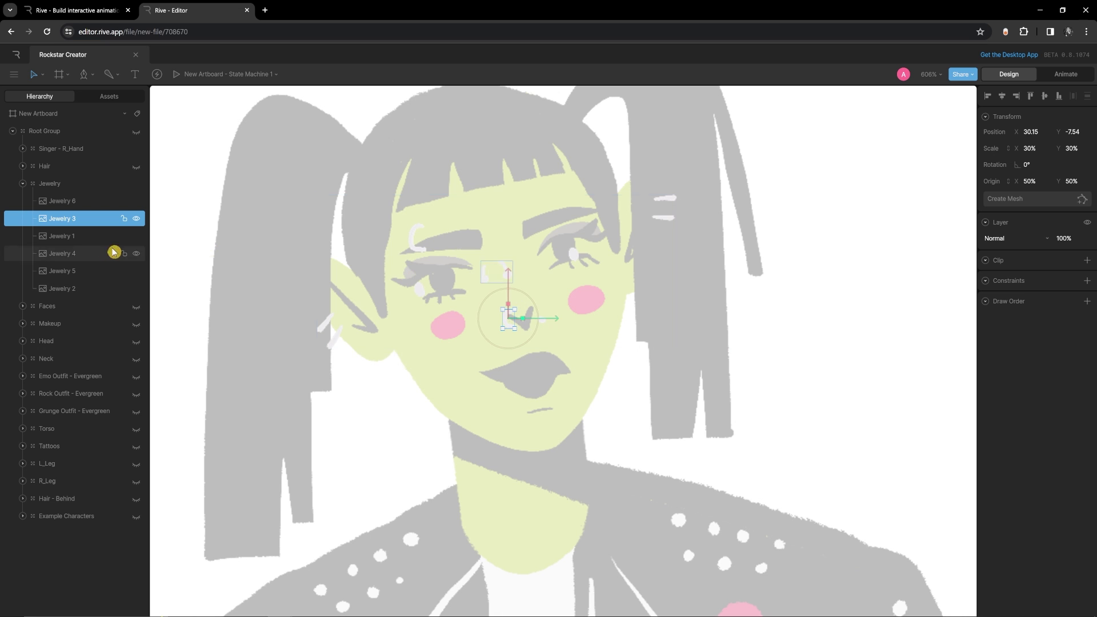
Step: Try shifting Jewelry 1 along the reference character's eyebrow to about X 13.3, and undo the move
click(96, 233)
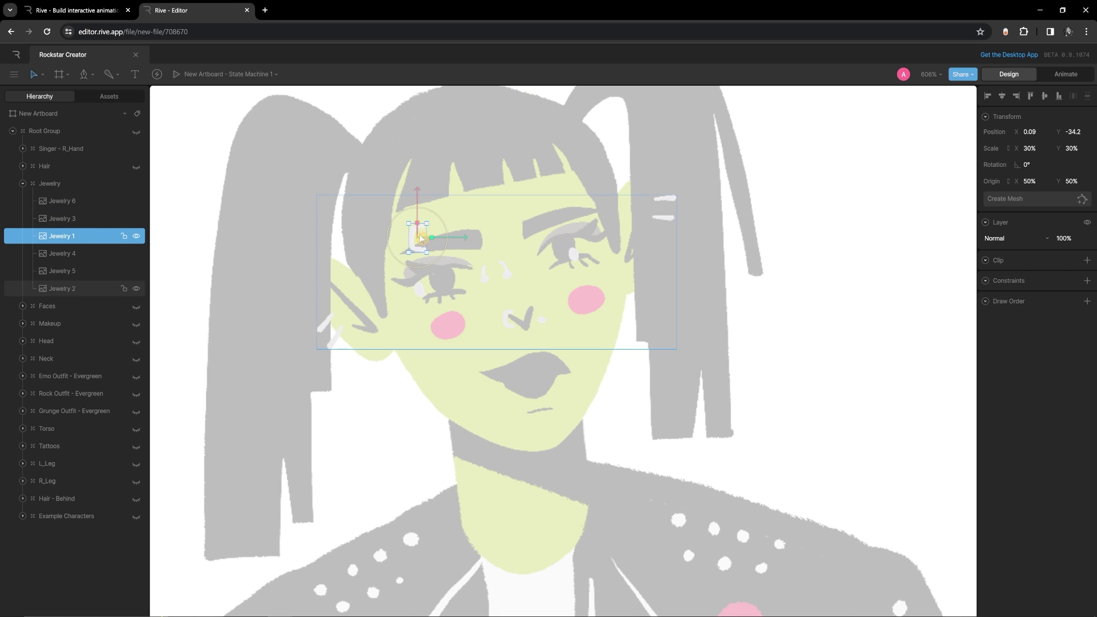
drag(472, 237, 511, 243)
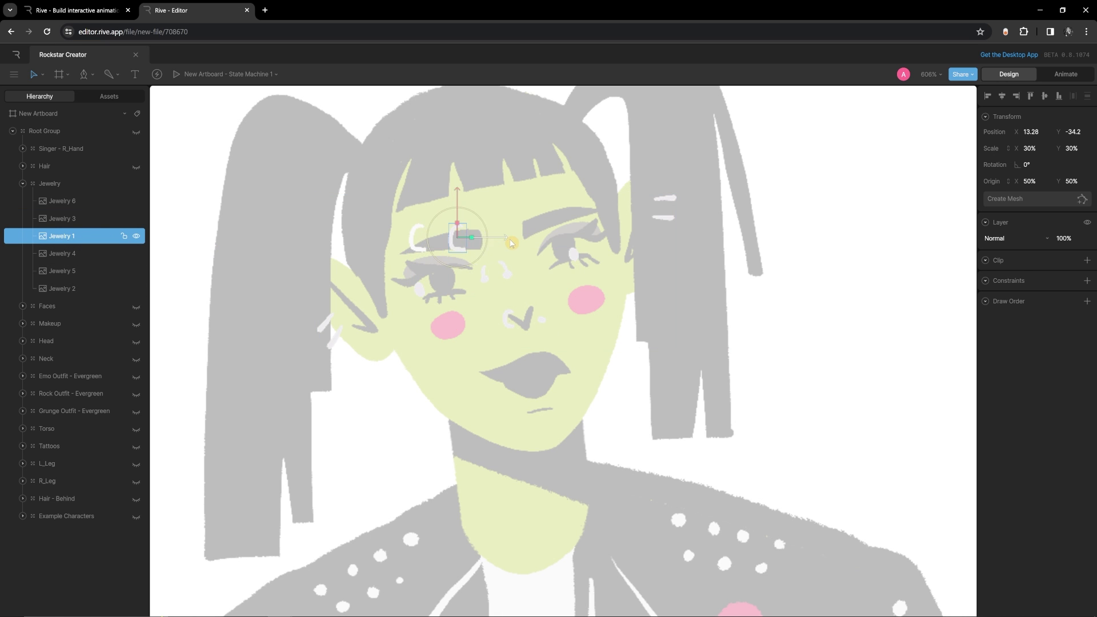
key(ctrl+z)
key(ctrl+z)
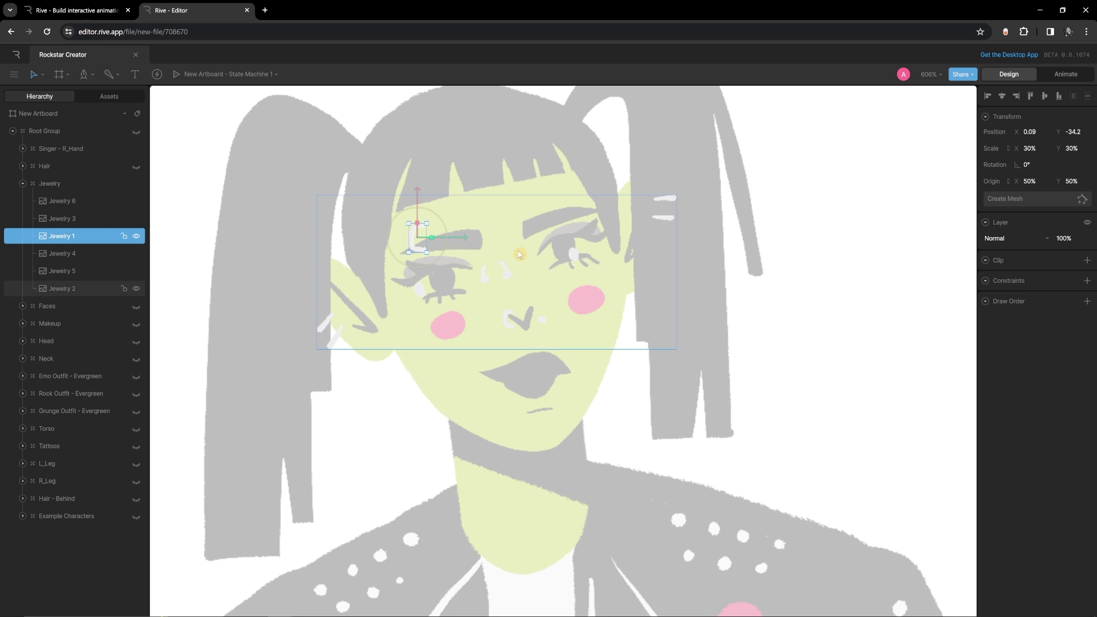
Step: Move Jewelry 4 from between the eyes down onto the reference character's nose
click(57, 254)
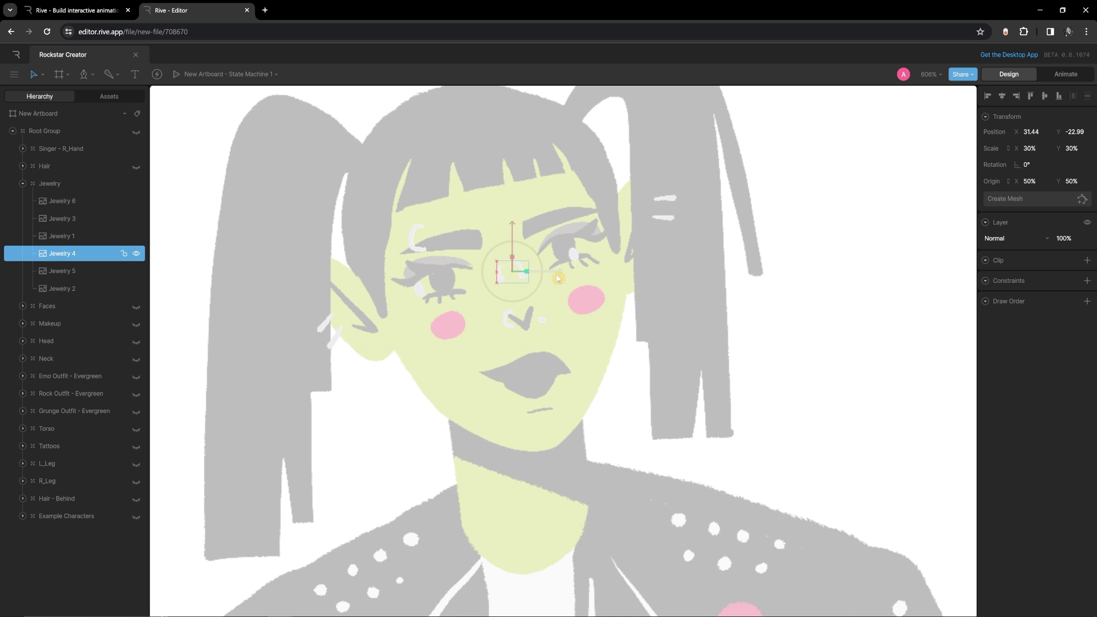
click(552, 343)
scroll(559, 178, down, 3)
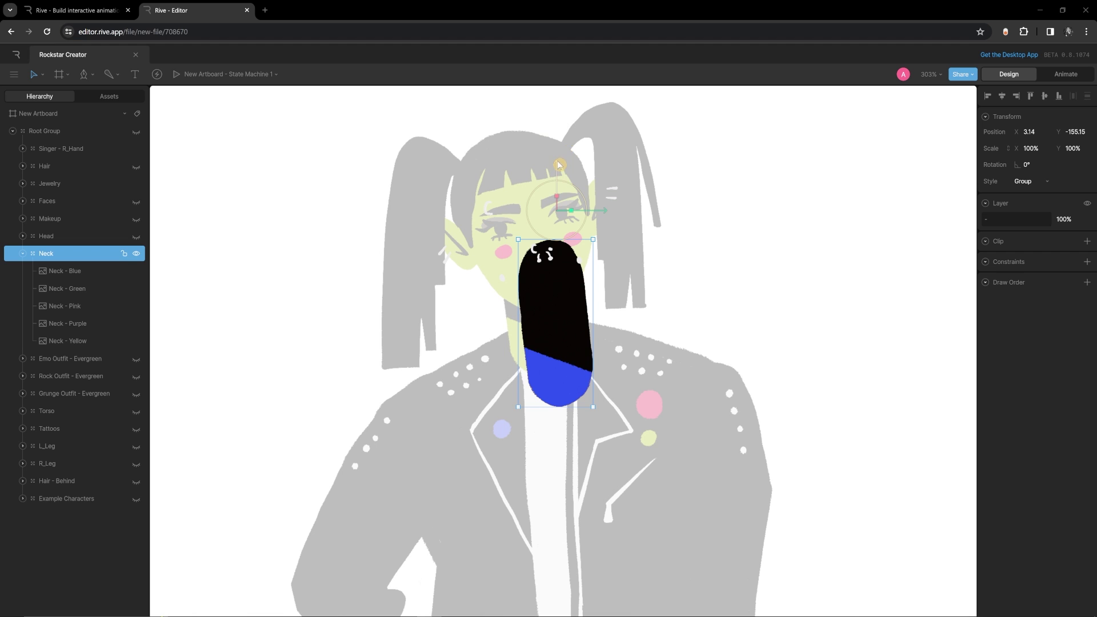
Step: Move the Neck group vertically down toward the reference character's chest, to about Y -75
drag(562, 173, 575, 338)
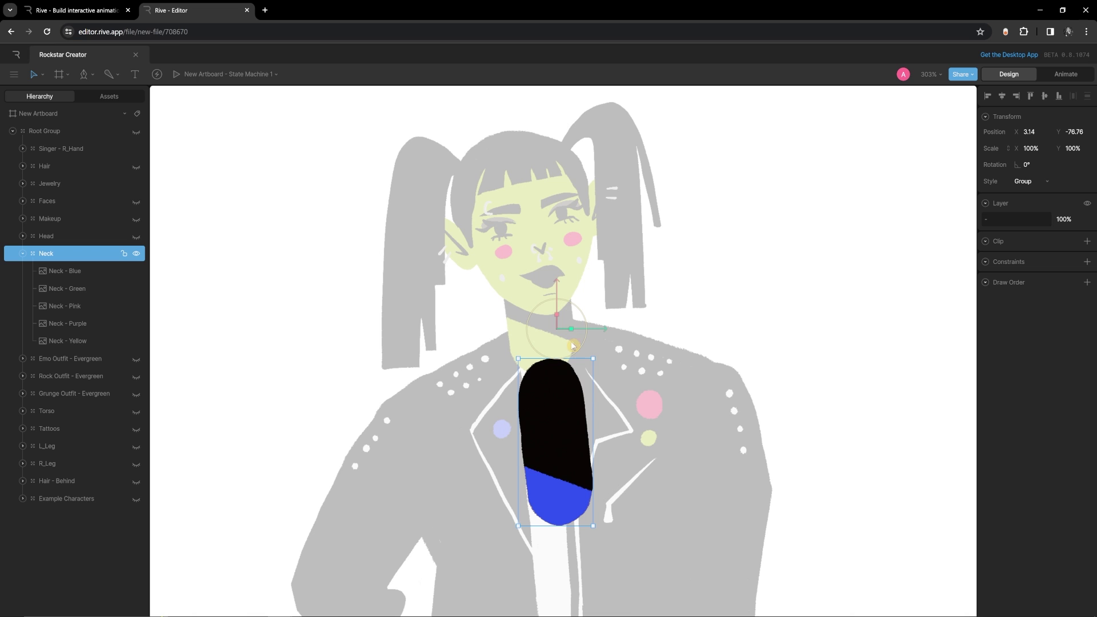
drag(557, 309, 558, 322)
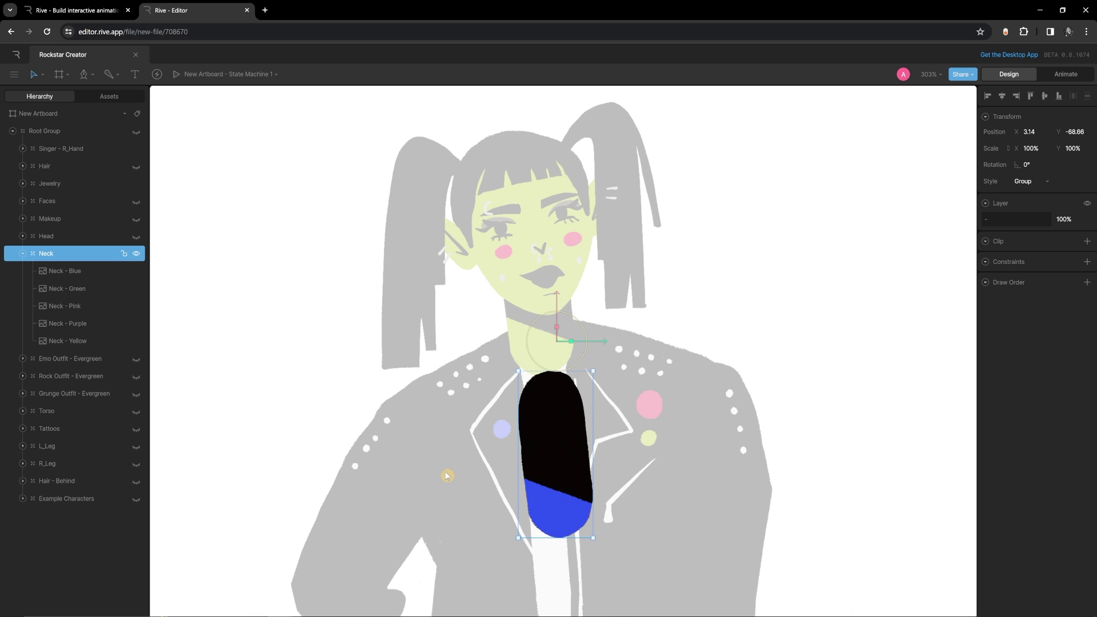
mouse_move(558, 309)
mouse_down()
mouse_move(555, 321)
mouse_move(568, 322)
mouse_up()
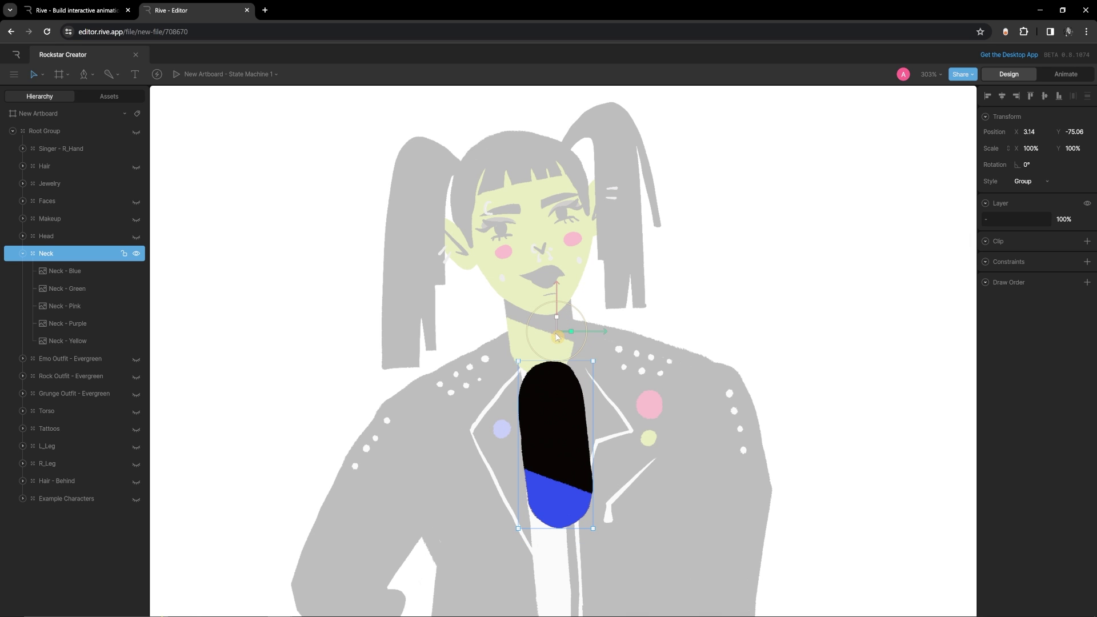
Step: Use Freeze to move only the Neck group's anchor point down to the middle of the neck artwork, at Y -0.82
key(y)
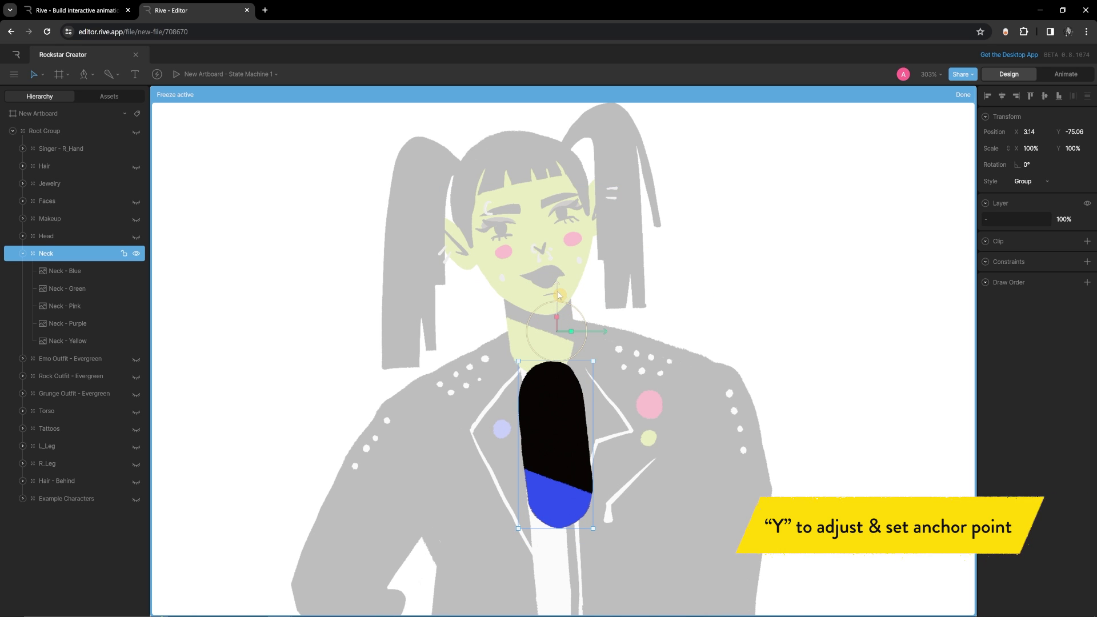
drag(558, 293, 558, 302)
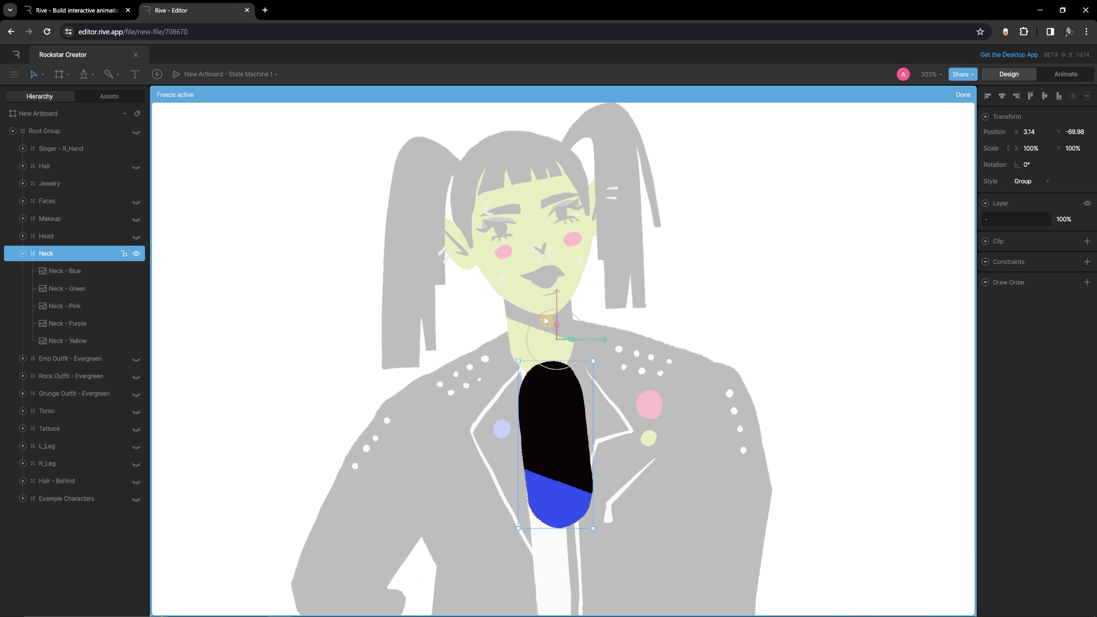
drag(560, 297, 561, 443)
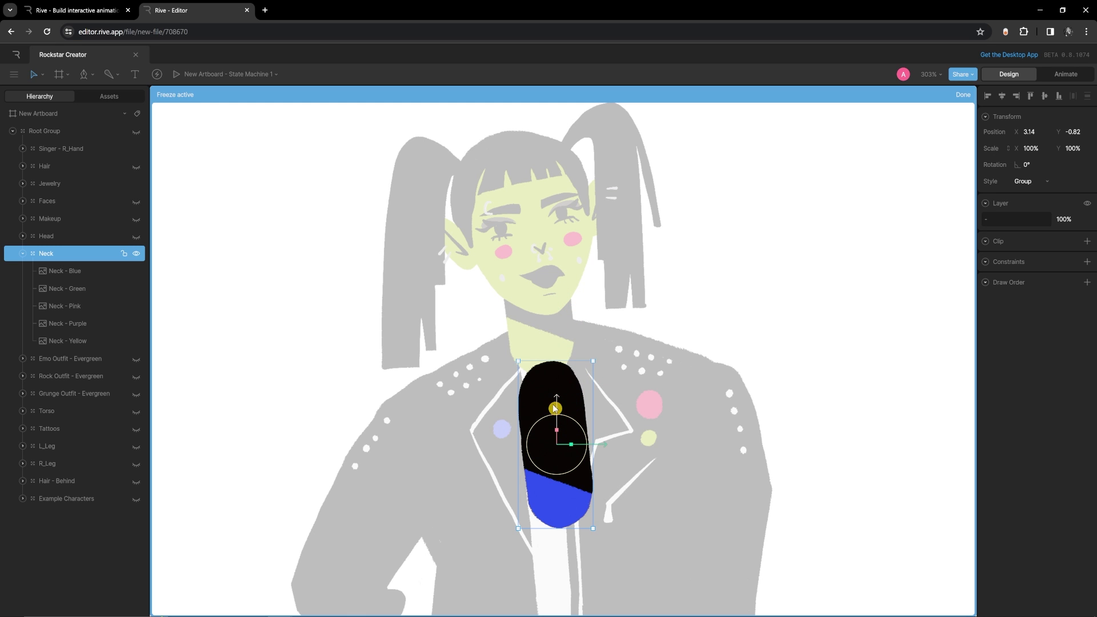
key(ctrl+z)
key(y)
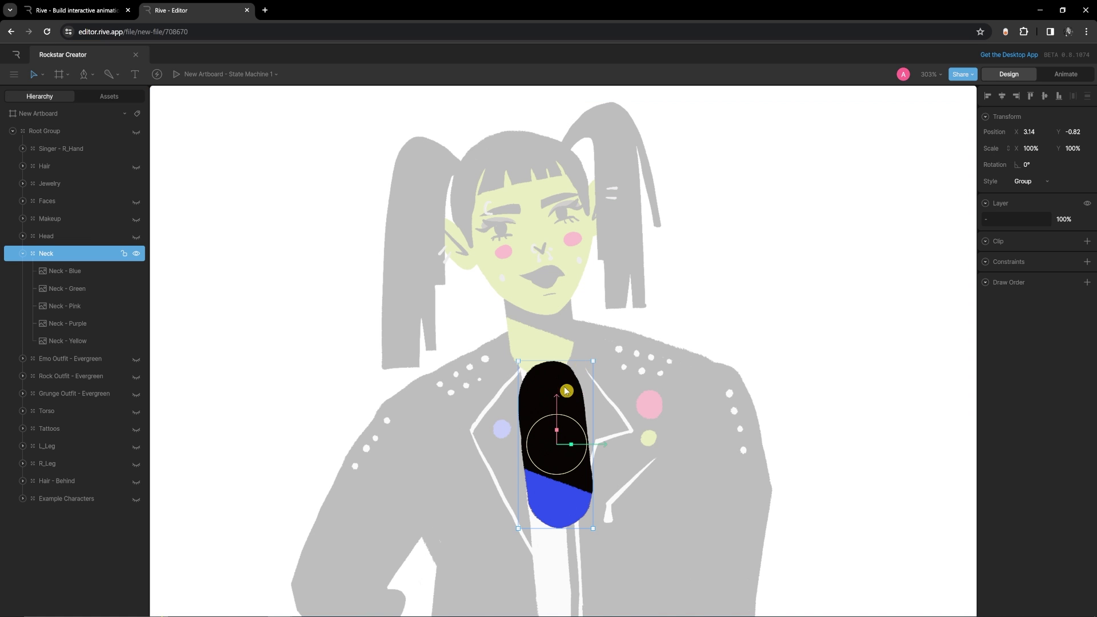
Step: Reposition the Neck group over the reference character's neck at X -8.54, Y -98.9
drag(560, 407, 560, 280)
drag(604, 324, 589, 323)
drag(536, 284, 534, 261)
drag(588, 294, 589, 306)
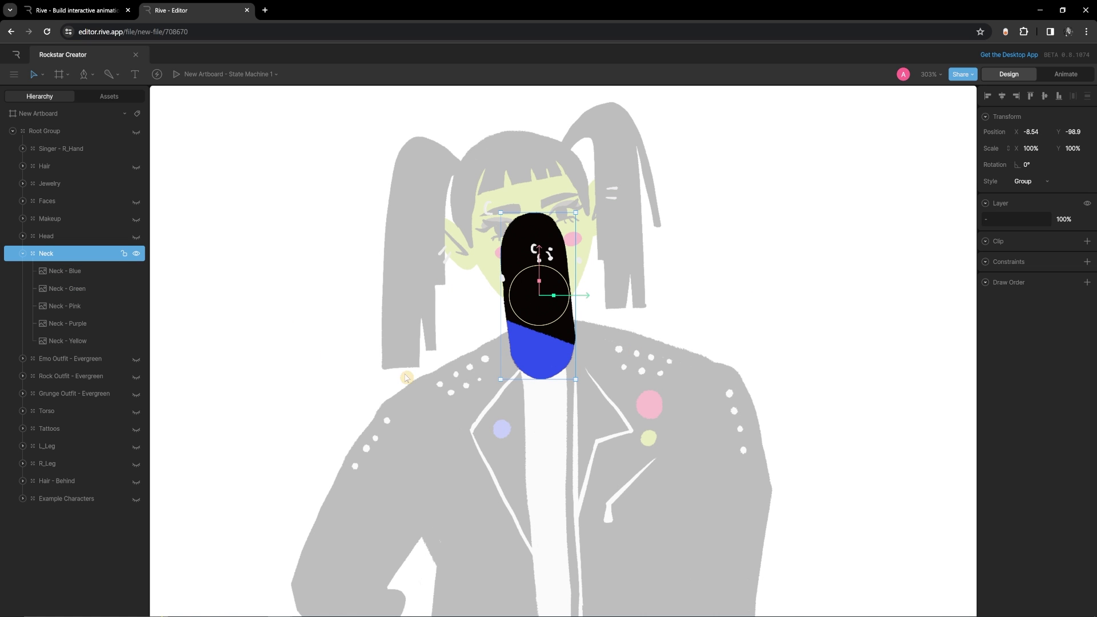
Step: Select the Neck - Blue image and toggle its visibility to compare the neck with the reference character
scroll(565, 344, up, 2)
scroll(562, 344, up, 5)
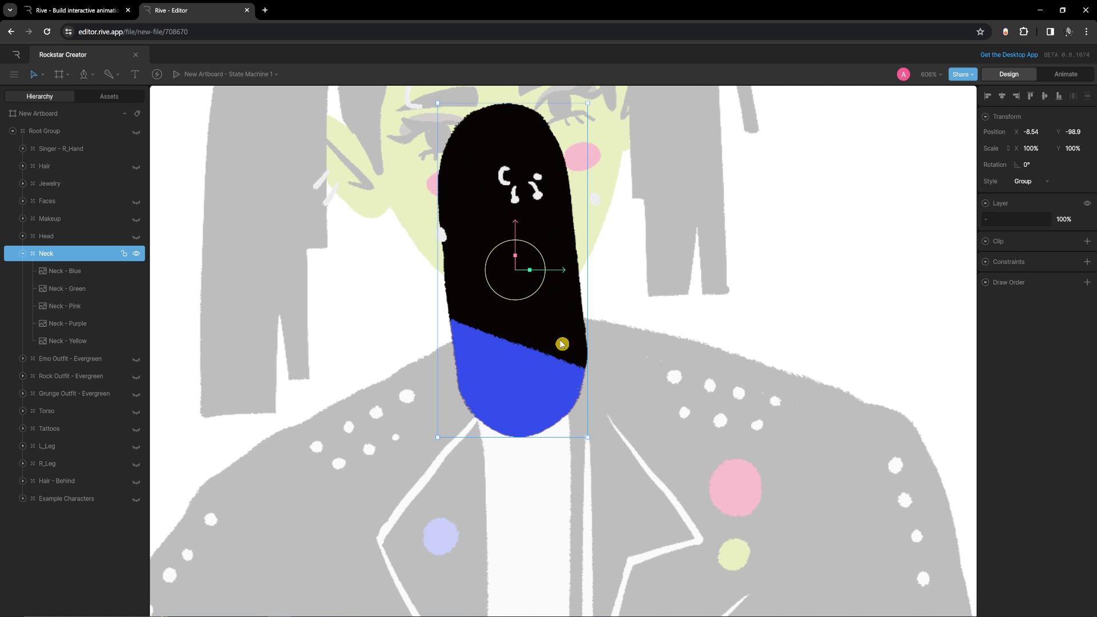
scroll(680, 322, up, 4)
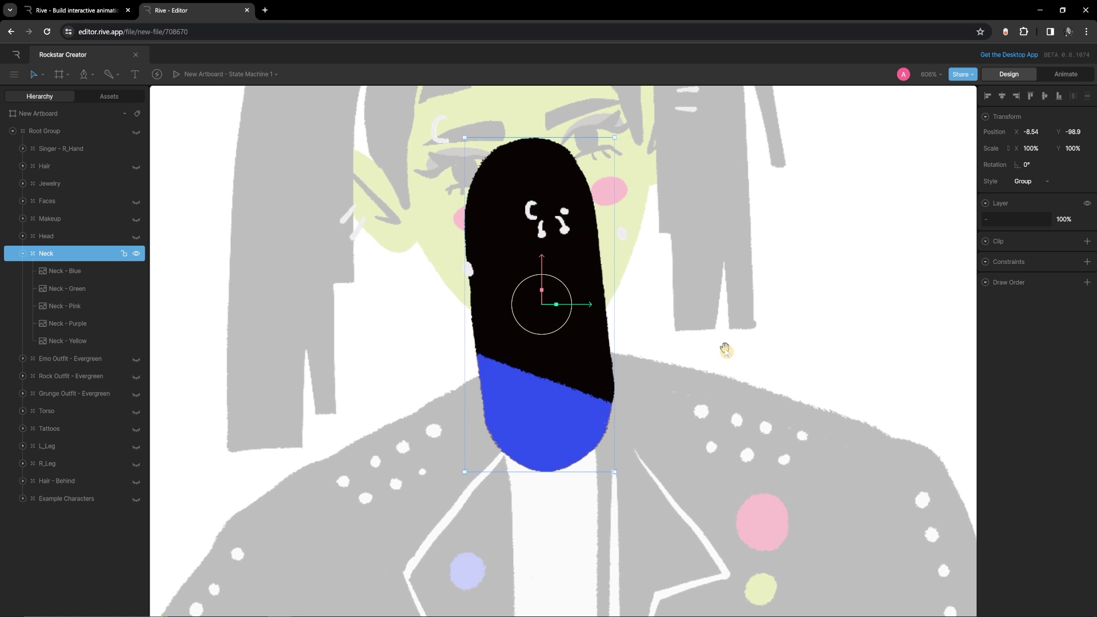
click(76, 272)
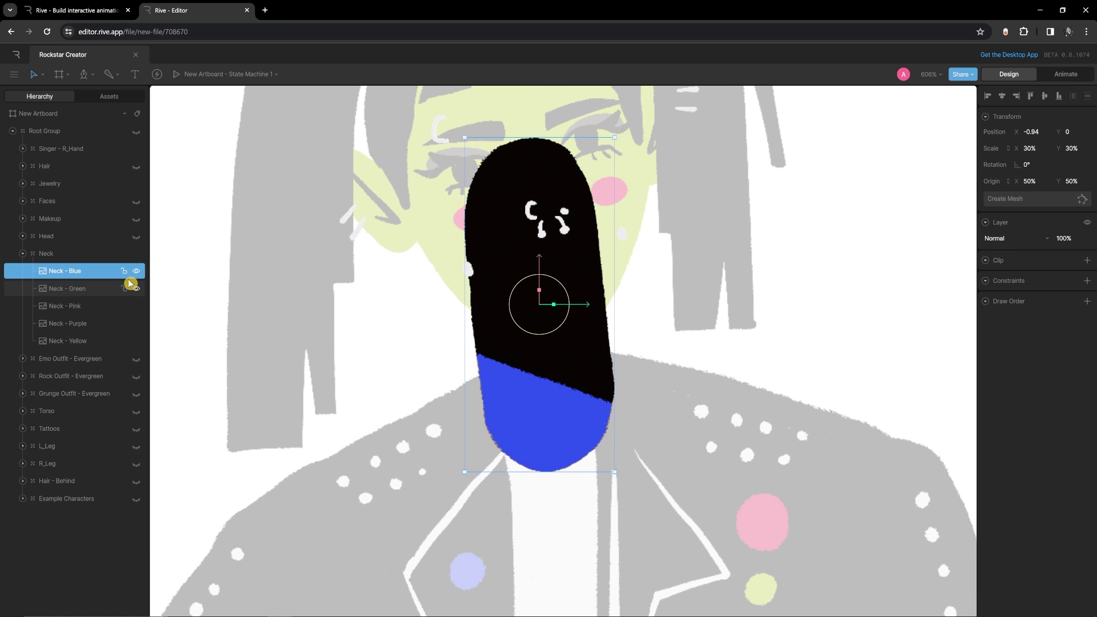
click(137, 272)
click(138, 272)
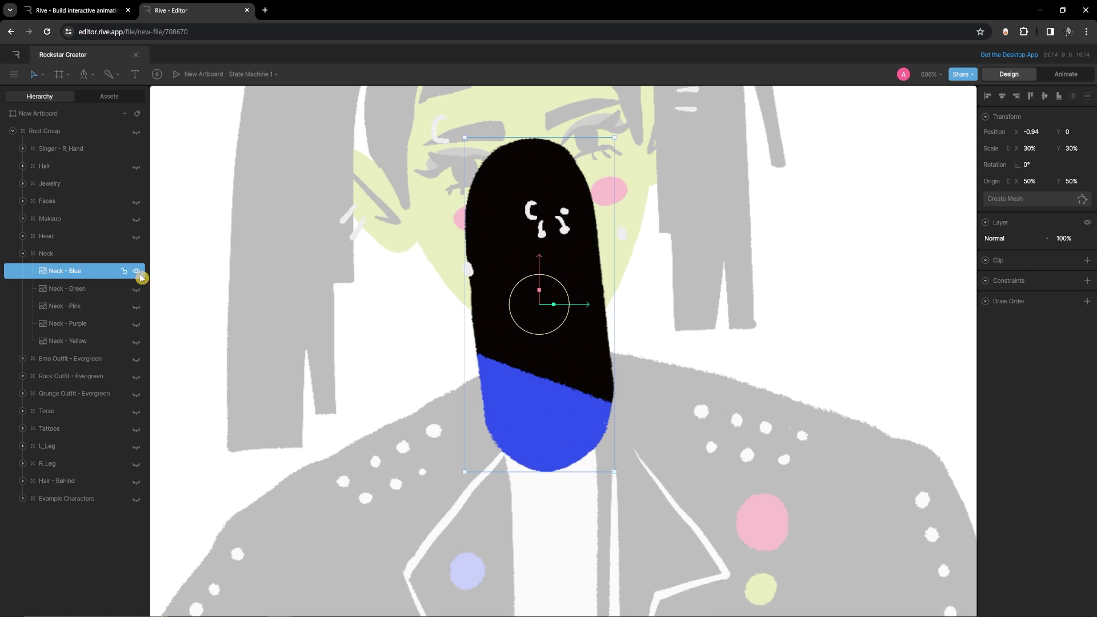
click(138, 273)
click(137, 273)
click(138, 273)
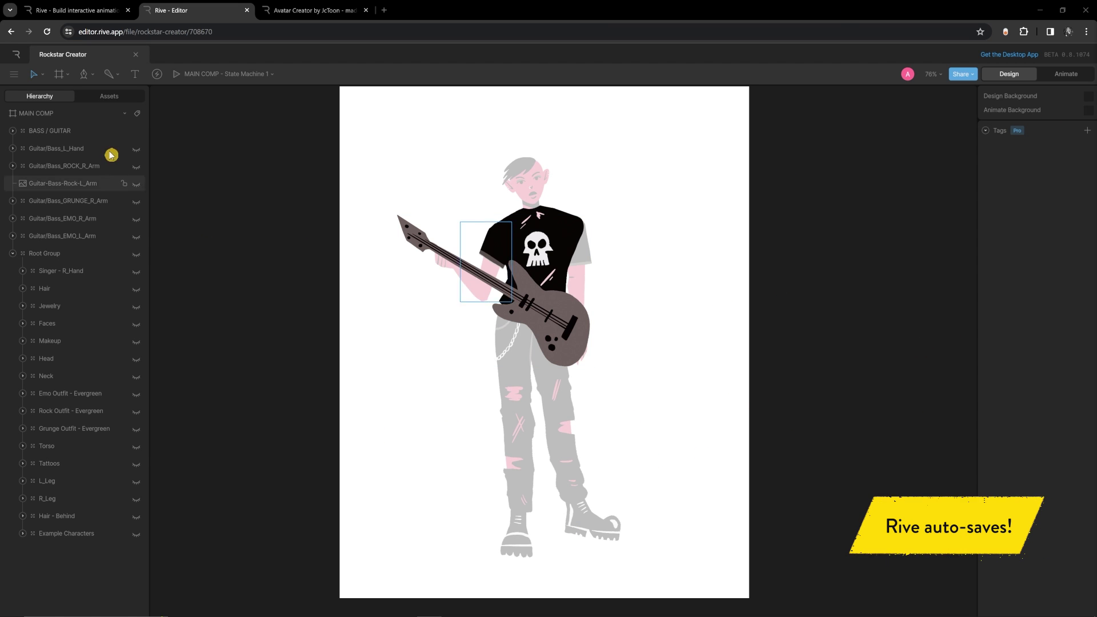
click(16, 74)
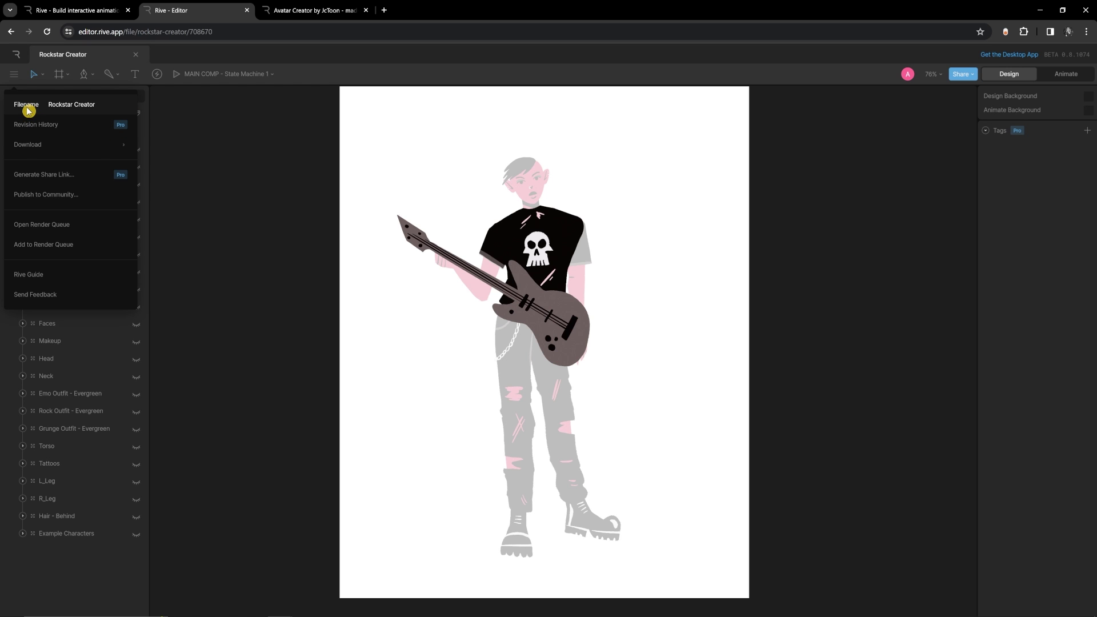
click(884, 207)
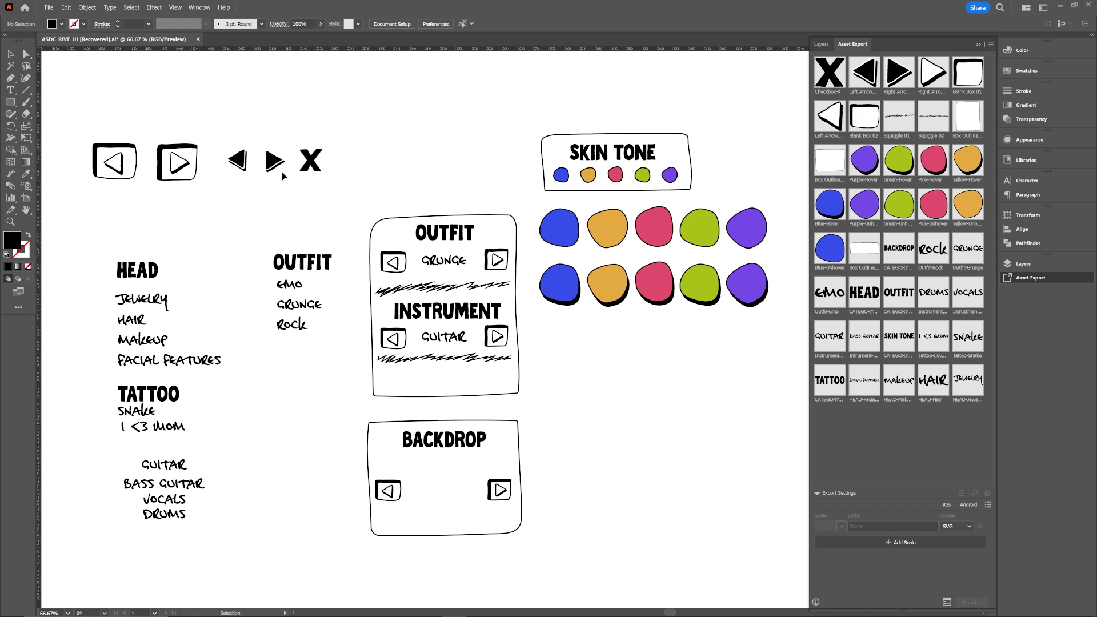
Step: Switch to Illustrator and examine the UI artwork: boxed arrow buttons, solid arrows, the X mark, category labels and menu panels
scroll(332, 181, up, 1)
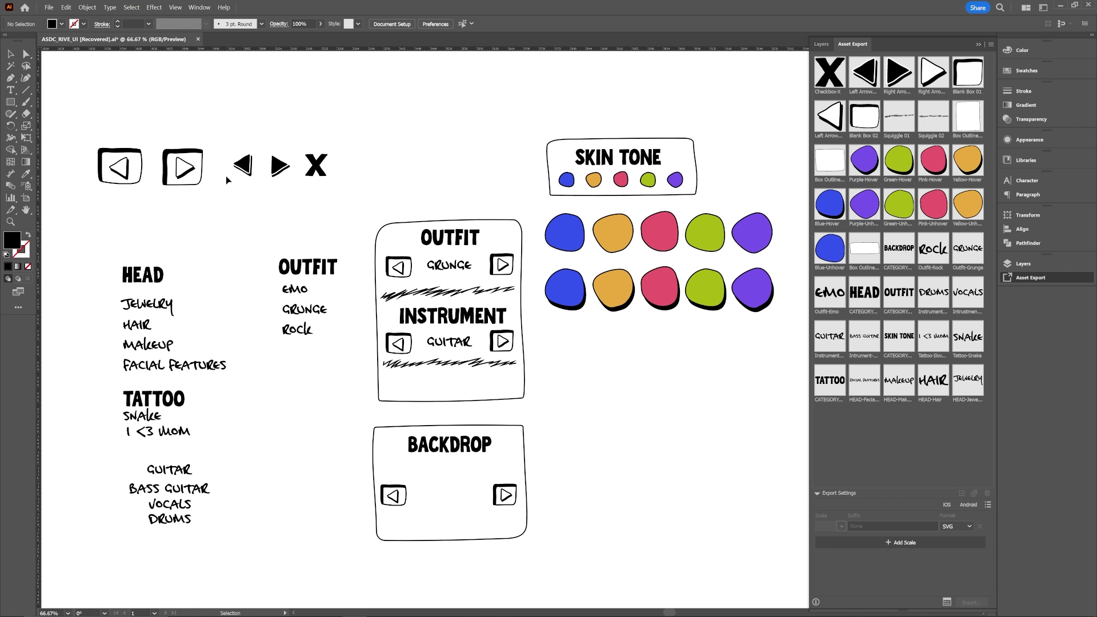
scroll(332, 261, up, 2)
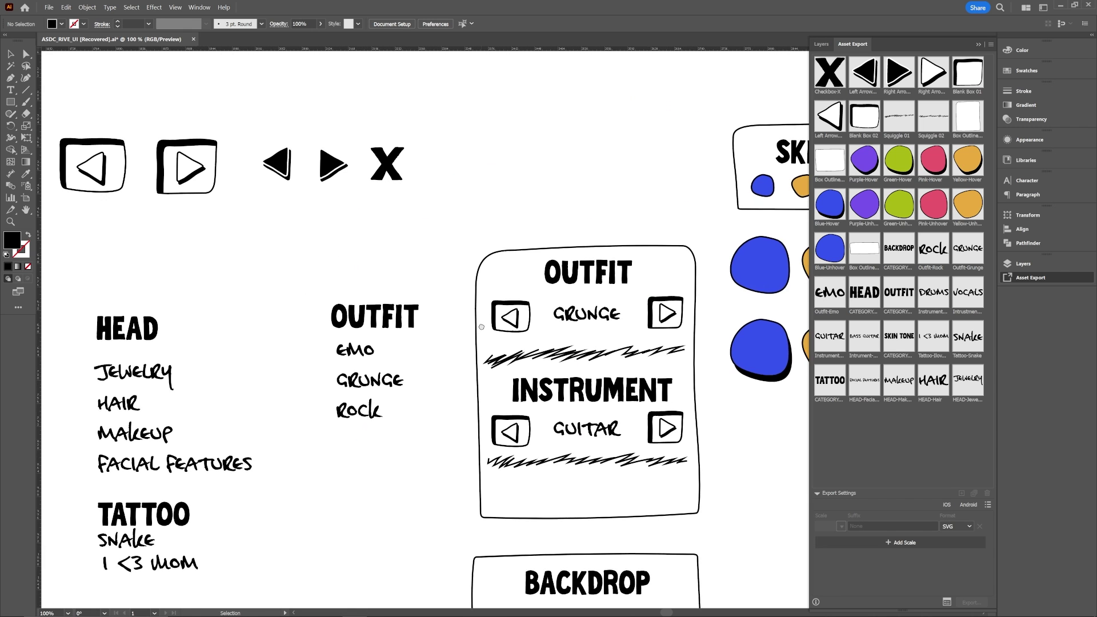
scroll(331, 261, up, 3)
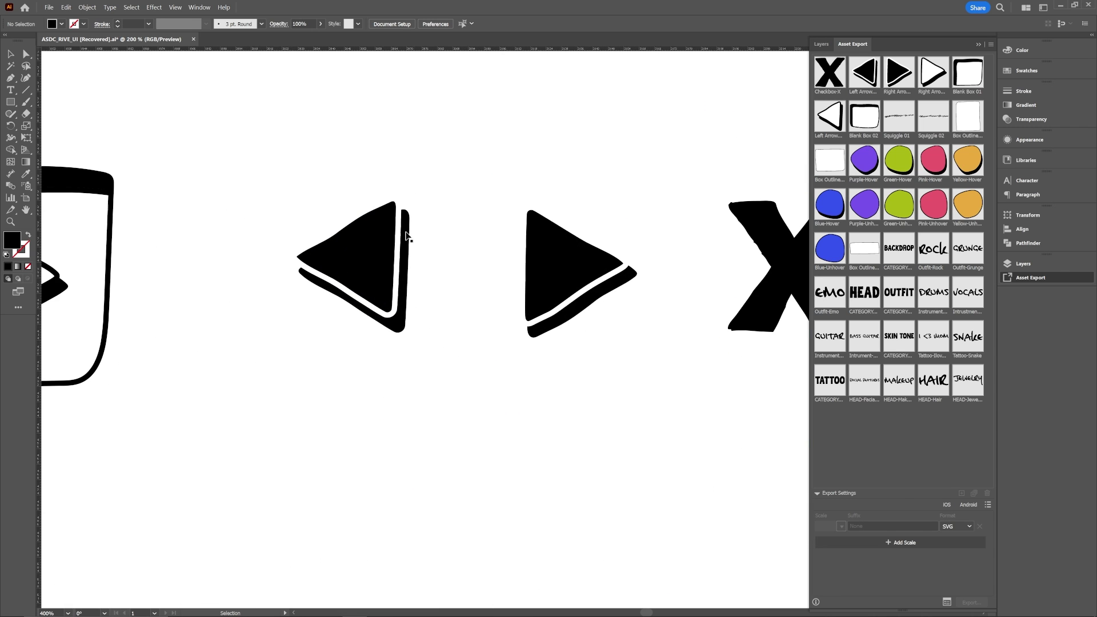
scroll(400, 280, down, 5)
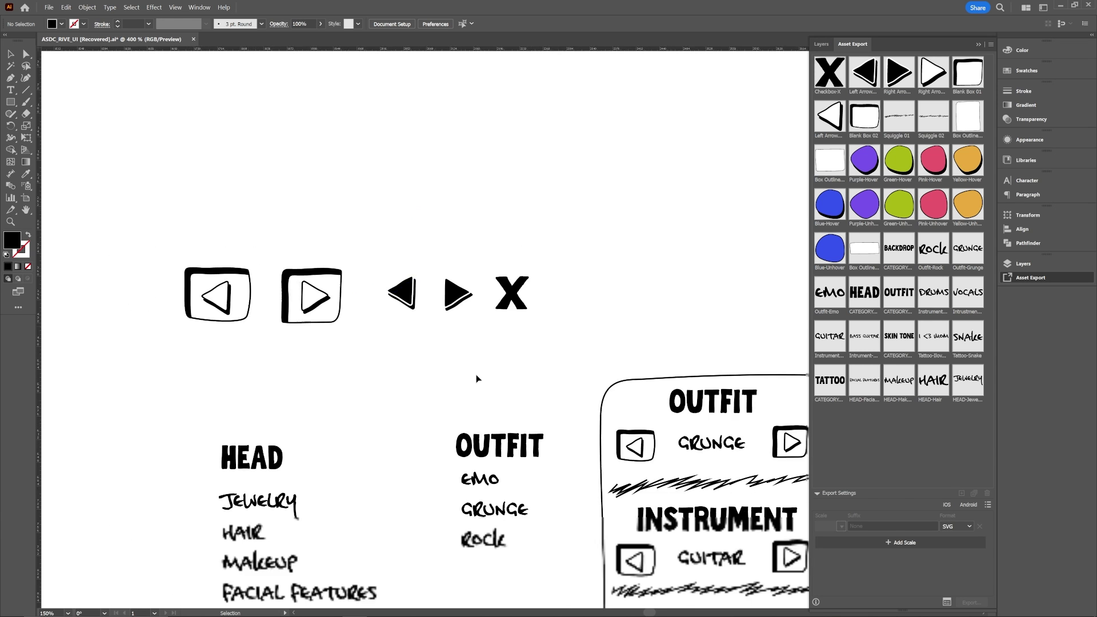
drag(518, 447, 348, 330)
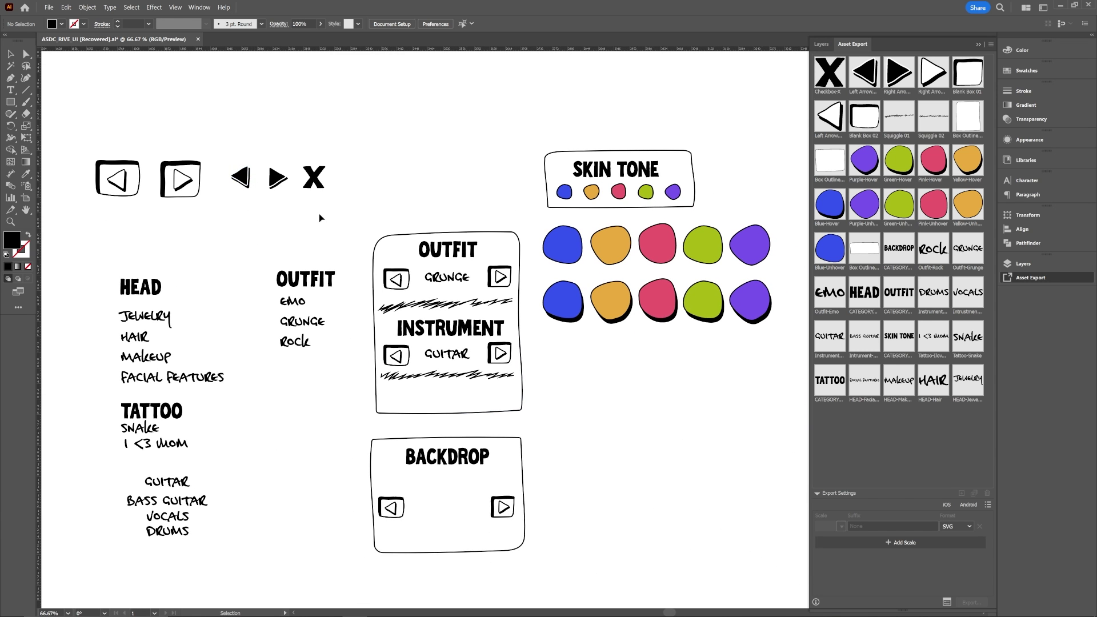
scroll(214, 166, up, 4)
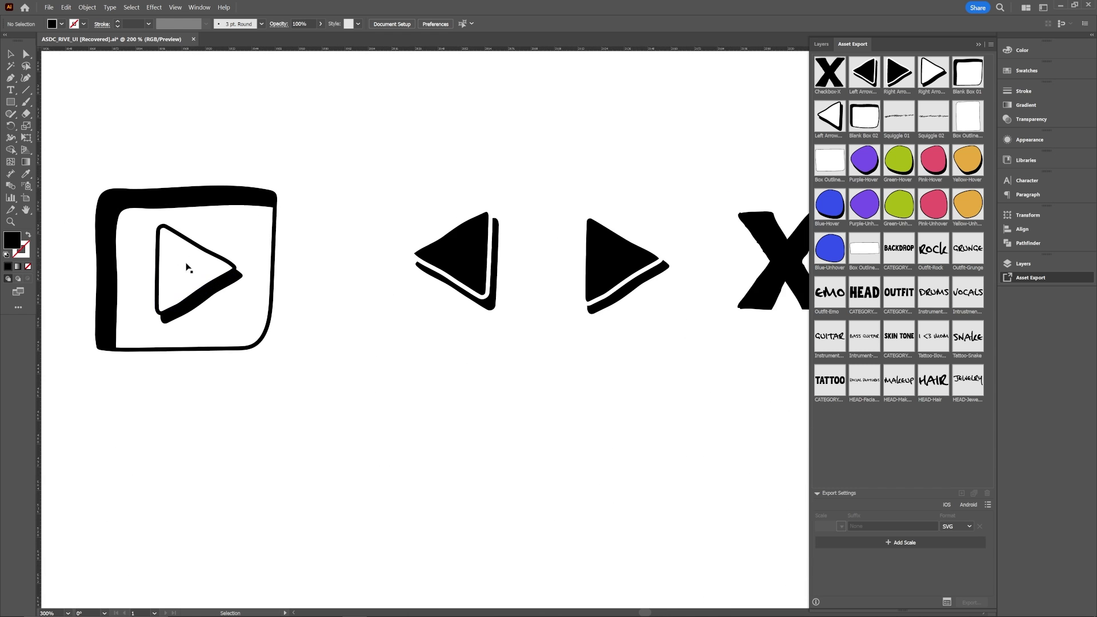
scroll(337, 284, left, 3)
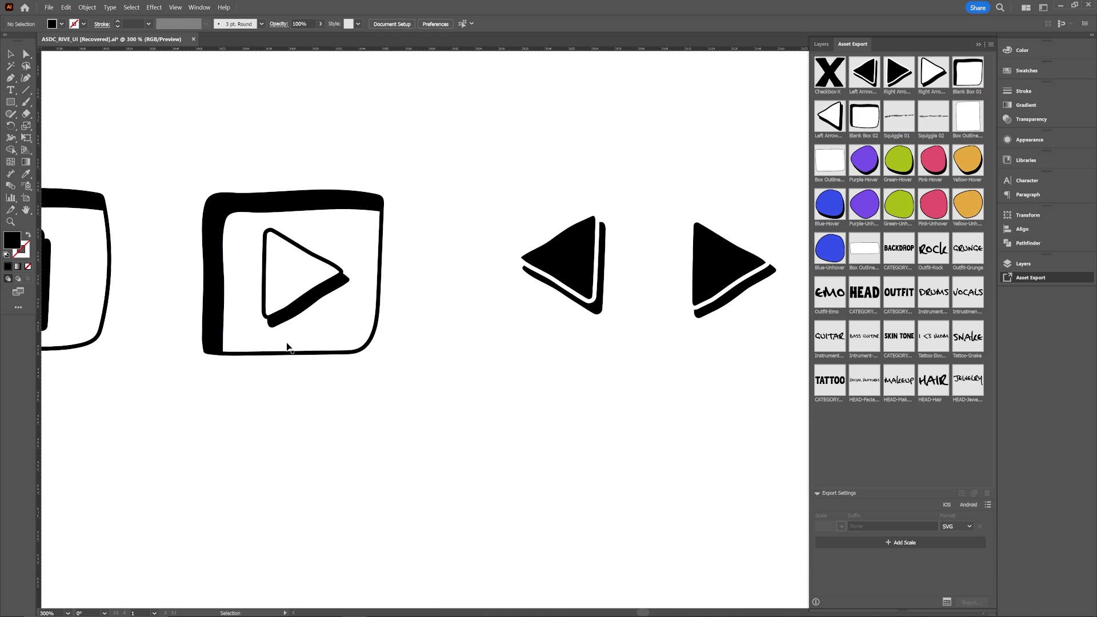
scroll(262, 362, down, 3)
scroll(417, 400, down, 2)
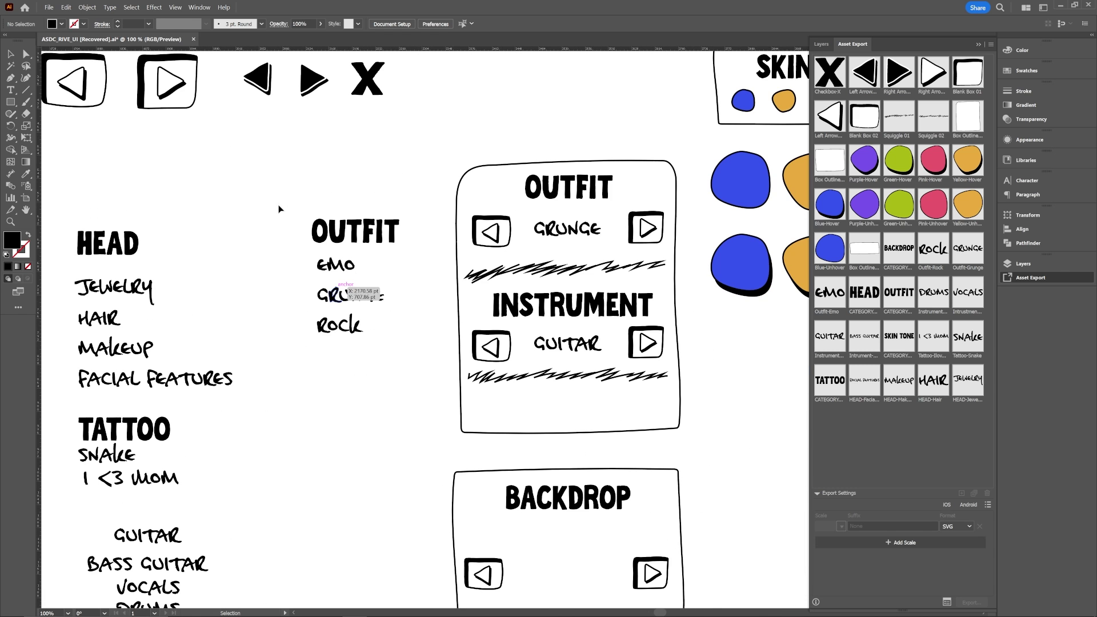
scroll(335, 321, up, 1)
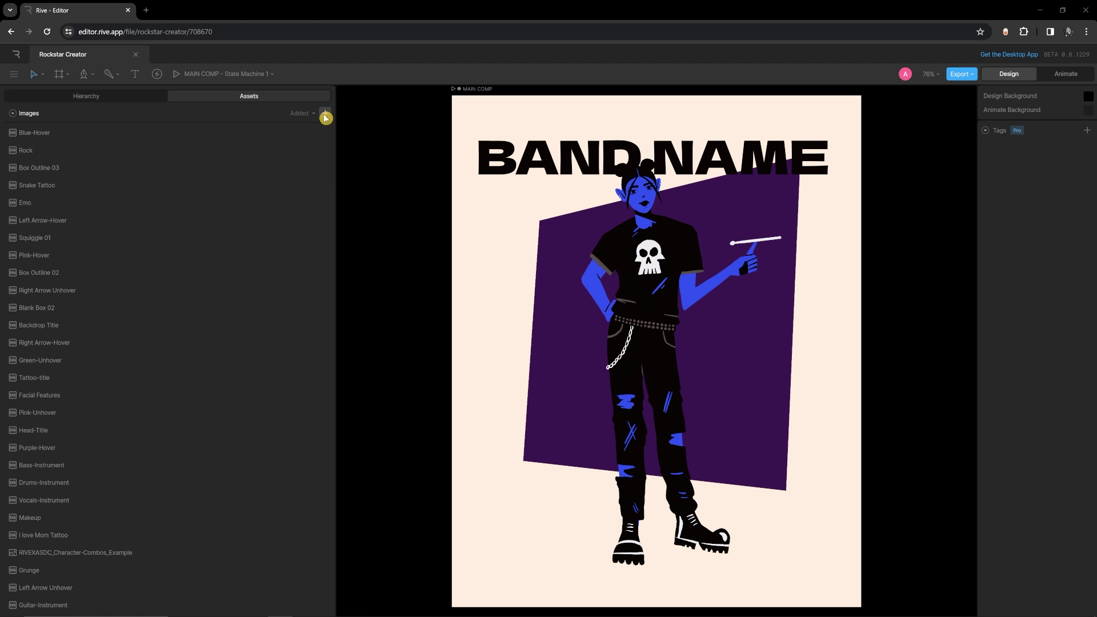
Step: Back in Rive, import all the UI files in the SVG folder, from Backdrop Title to Yellow-Unhover, as image assets
click(325, 116)
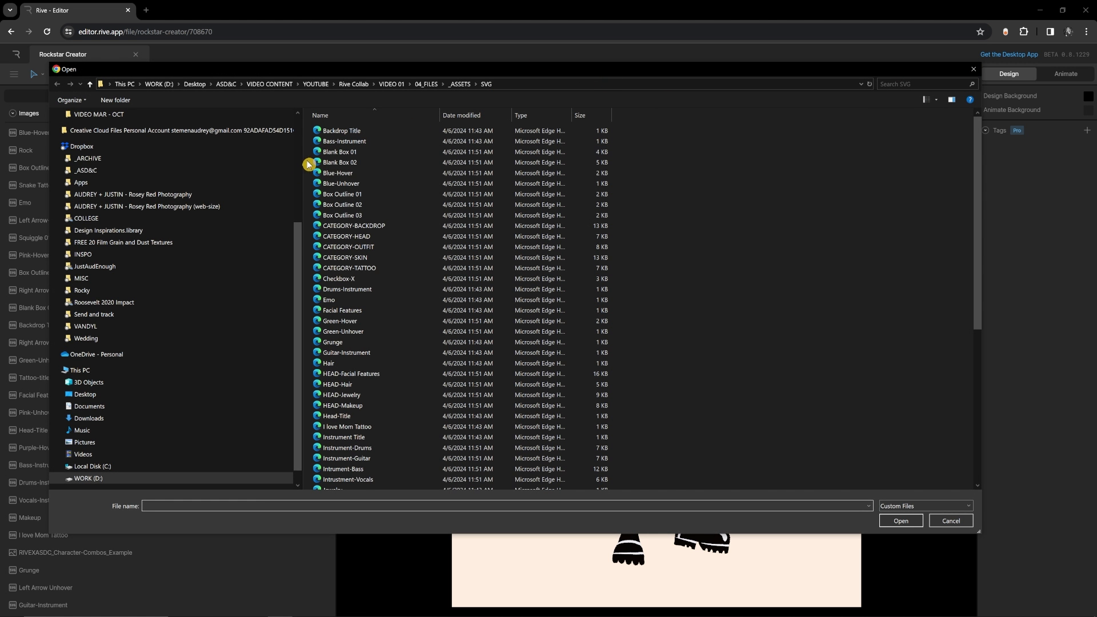
click(343, 131)
scroll(400, 171, down, 1)
drag(623, 72, 636, 39)
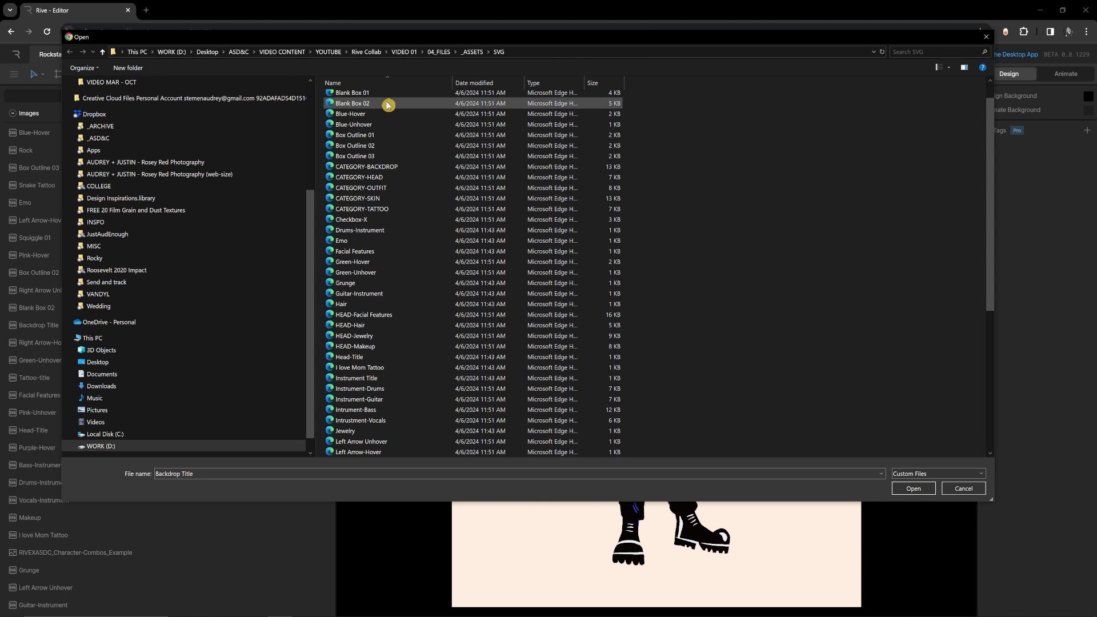
drag(448, 39, 416, 120)
scroll(360, 197, down, 2)
scroll(343, 189, down, 2)
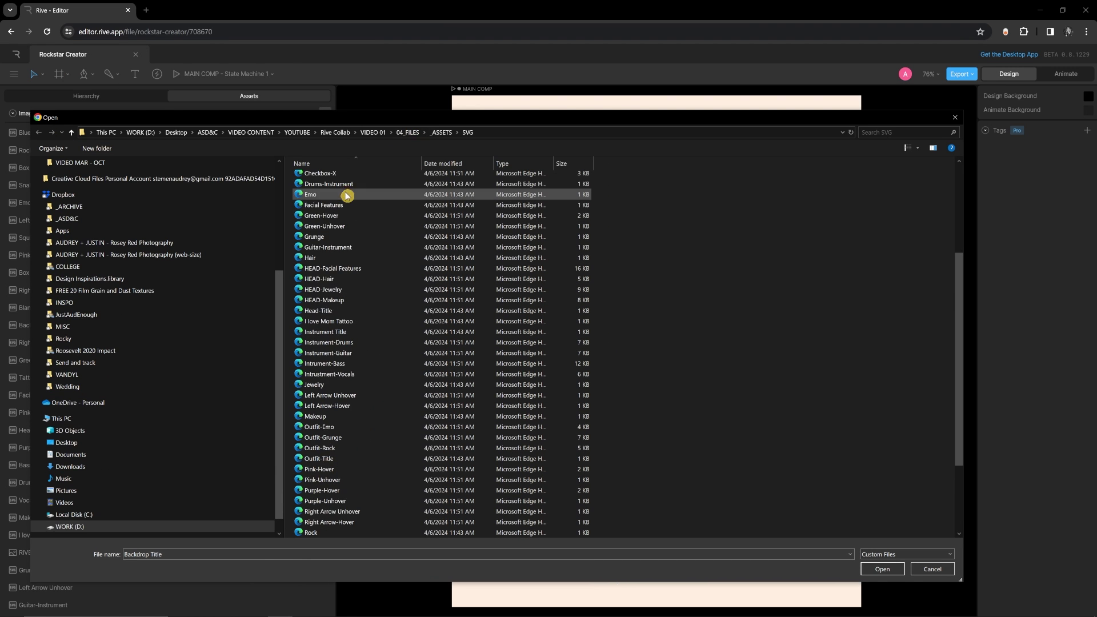
scroll(337, 503, down, 4)
shift+click(340, 533)
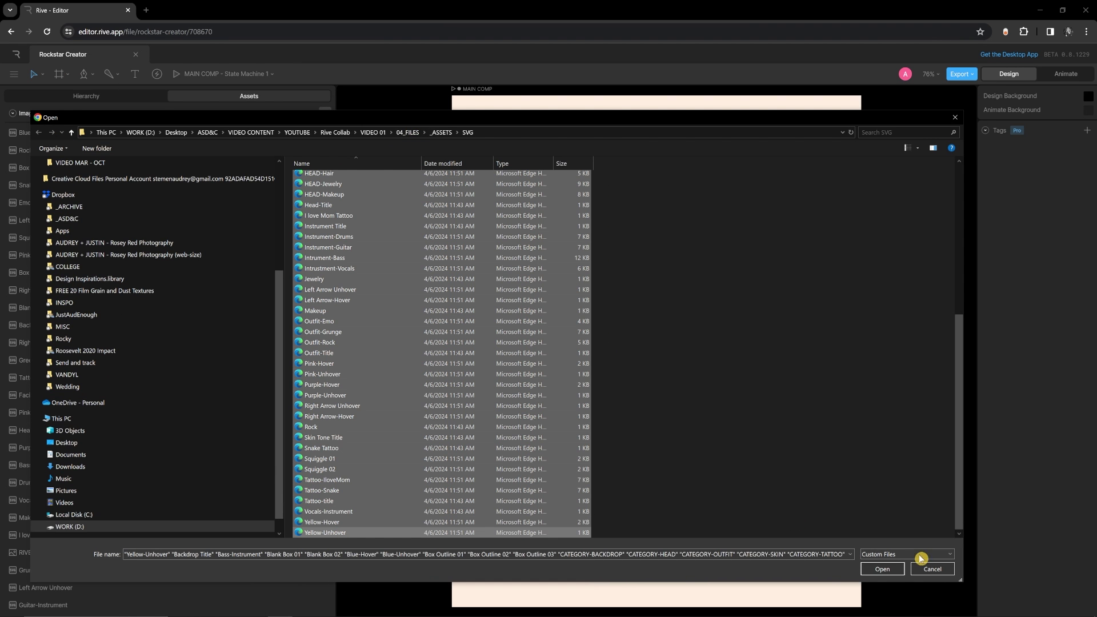
click(894, 574)
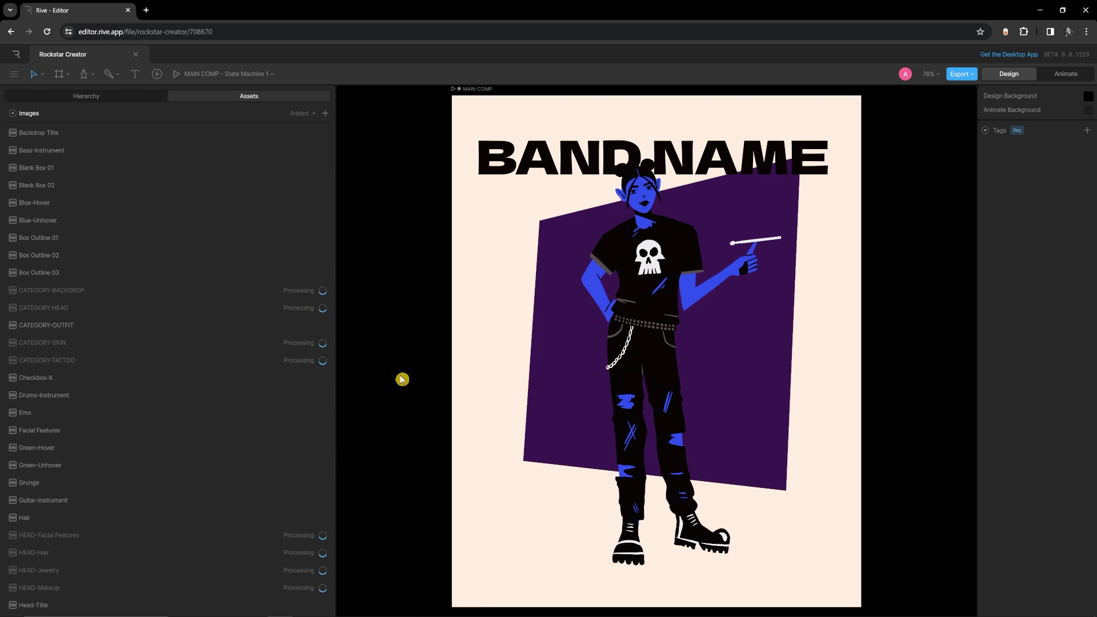
scroll(13, 337, down, 3)
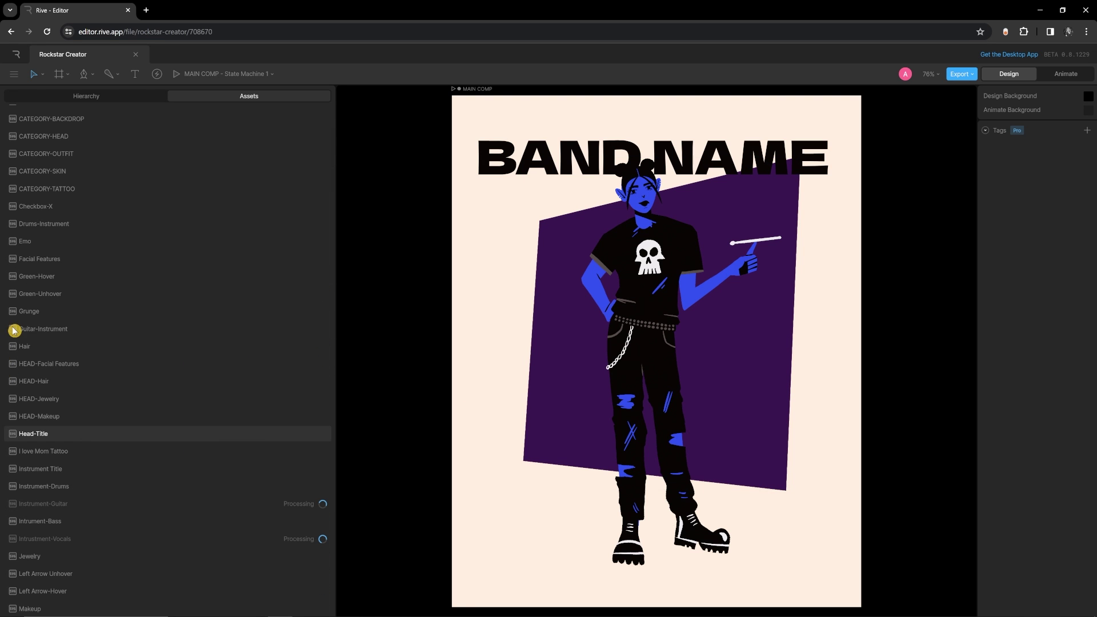
Step: Place all the imported UI assets, starting with Backdrop Title, as groups on the MAIN COMP artboard
click(15, 366)
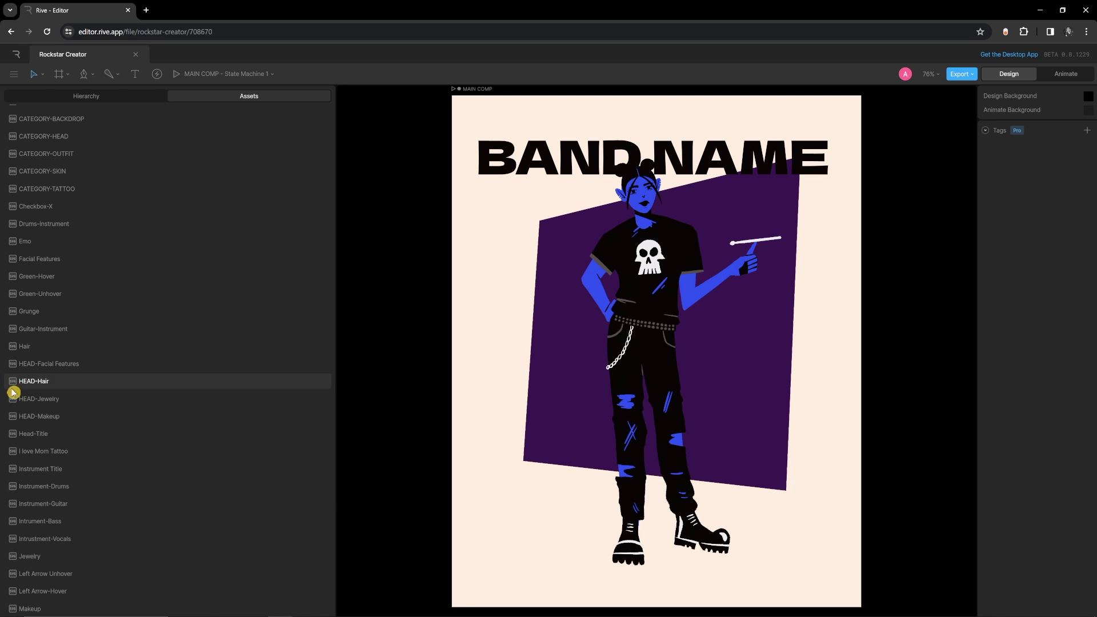
scroll(23, 591, down, 1)
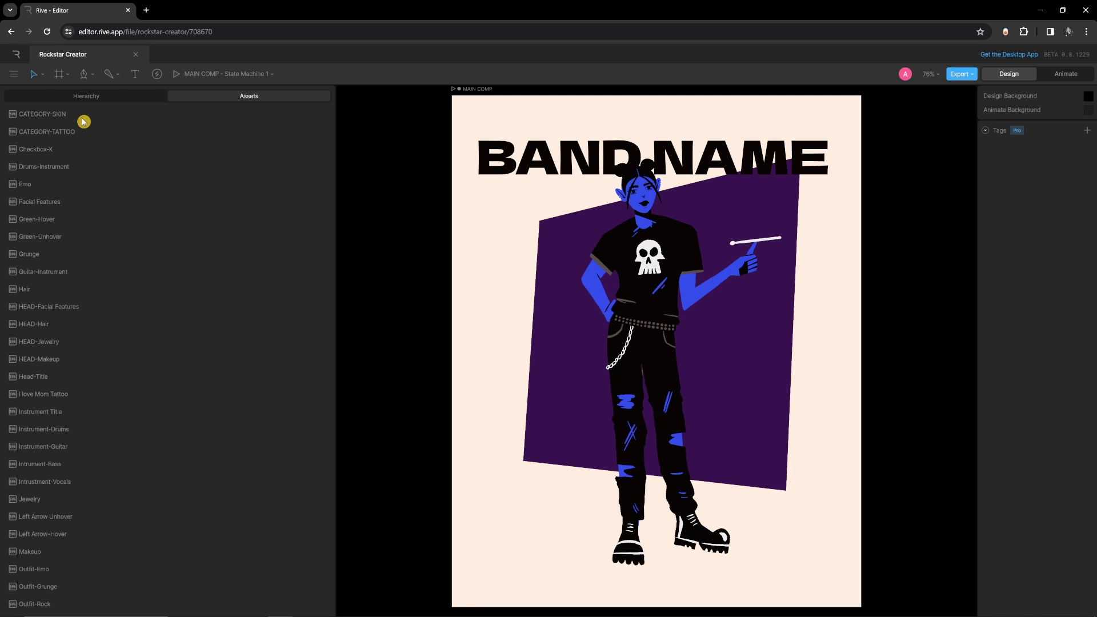
scroll(126, 314, up, 4)
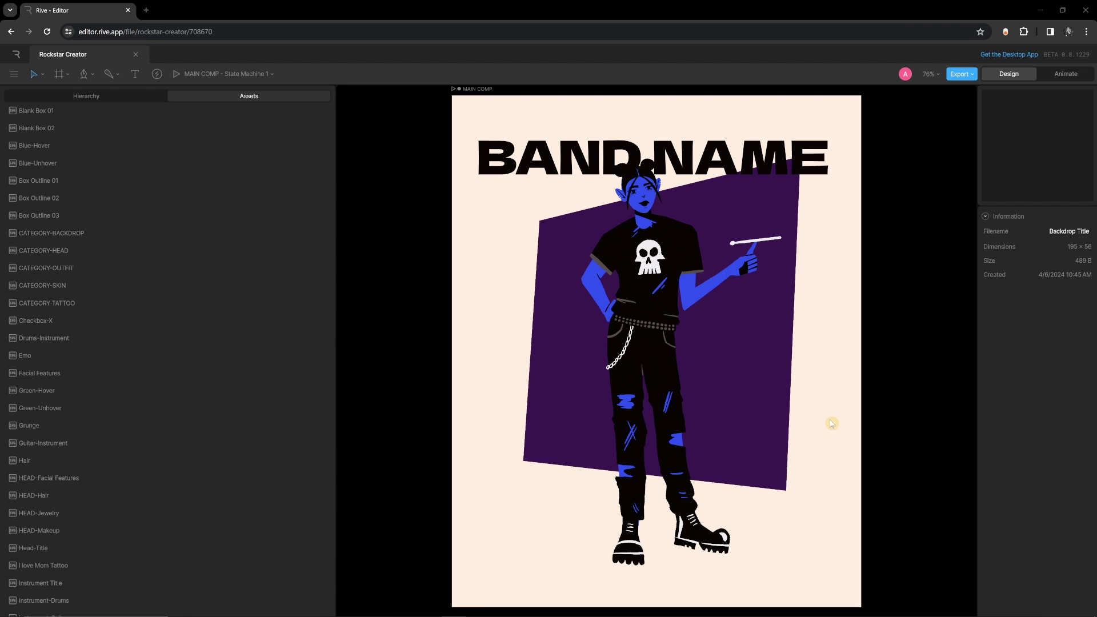
scroll(194, 286, up, 1)
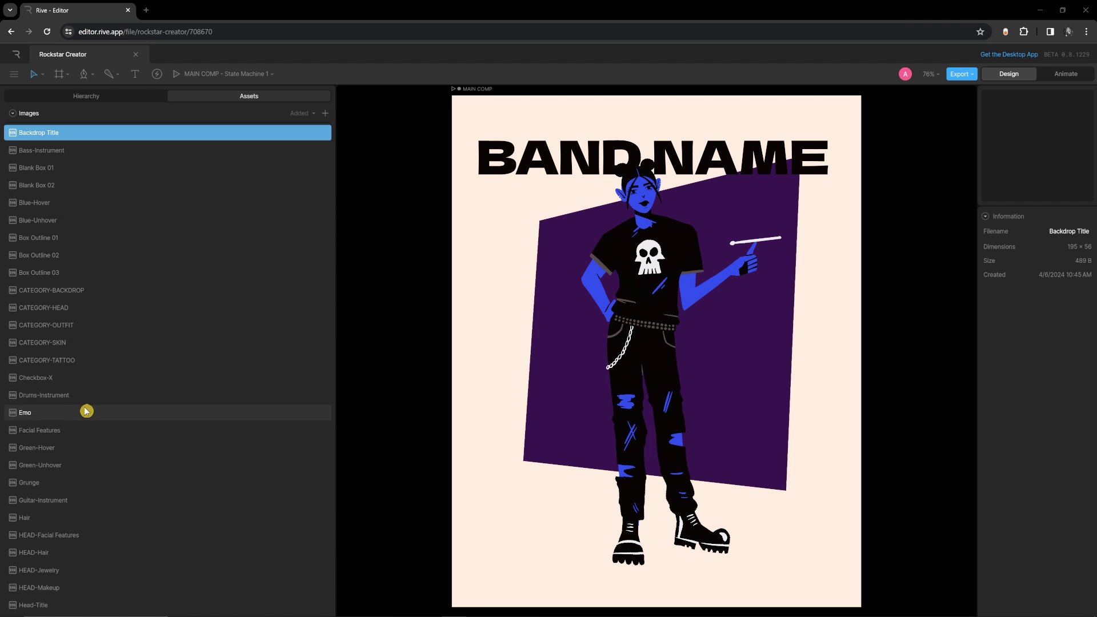
scroll(86, 411, down, 4)
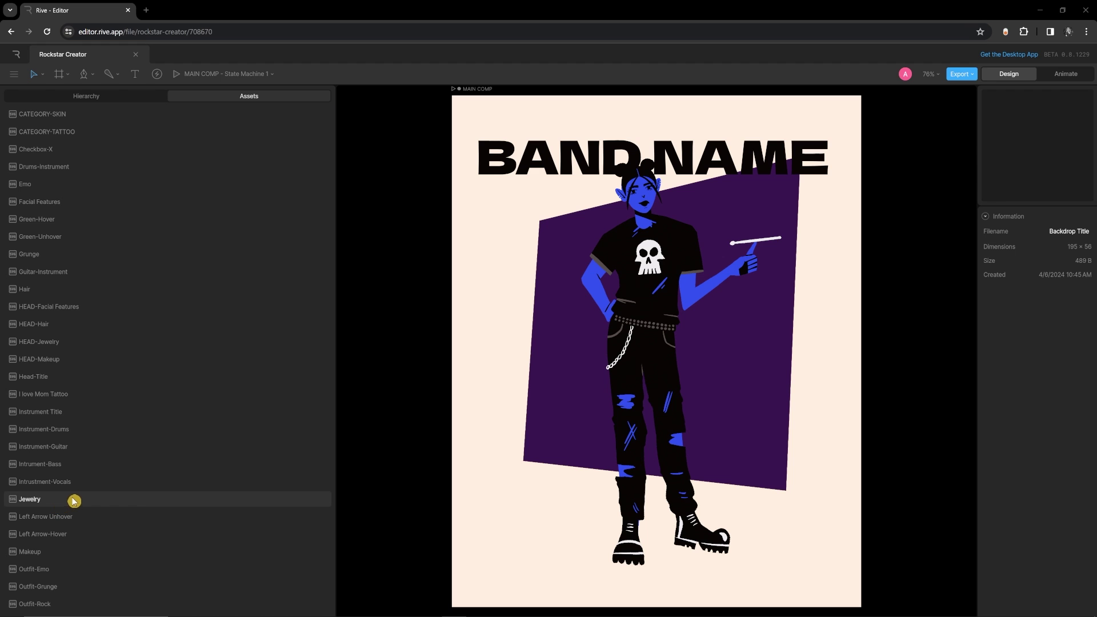
scroll(63, 489, down, 2)
drag(101, 489, 108, 128)
Step: Select all the placed UI groups in the hierarchy, through Box Outline 01, and move them together down and away from the character
scroll(165, 435, down, 10)
scroll(139, 439, down, 2)
shift+click(115, 424)
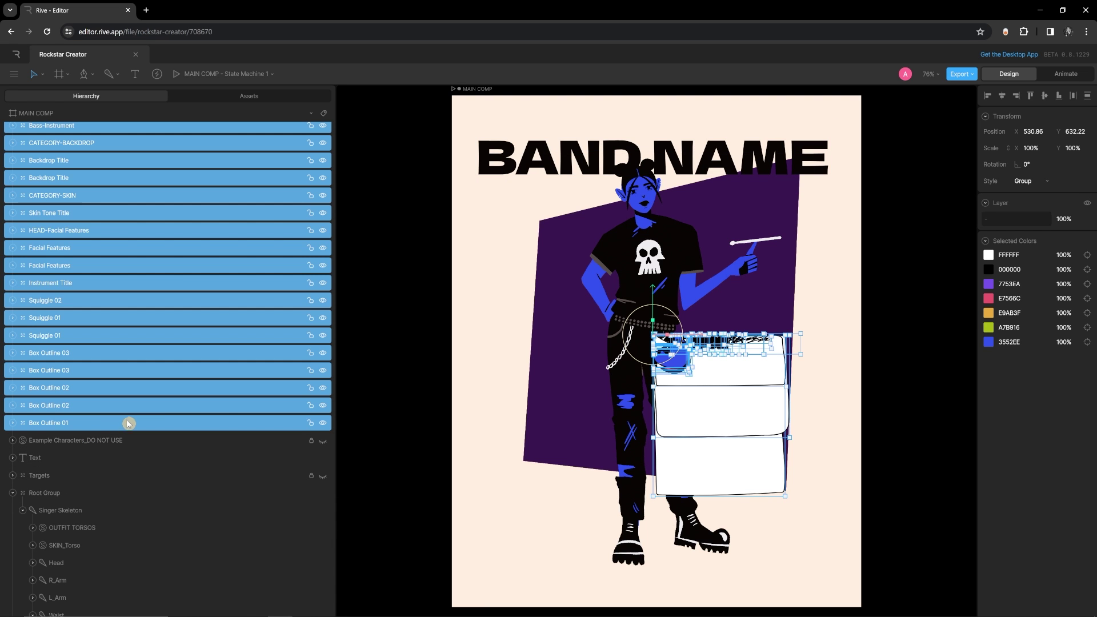
scroll(173, 404, up, 12)
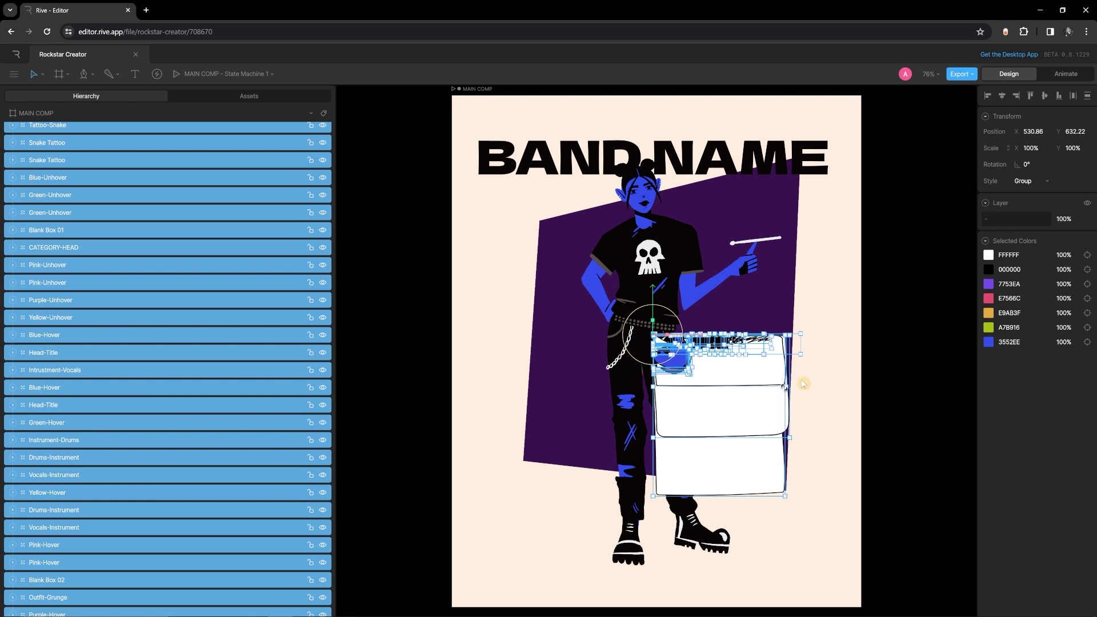
drag(741, 375, 850, 464)
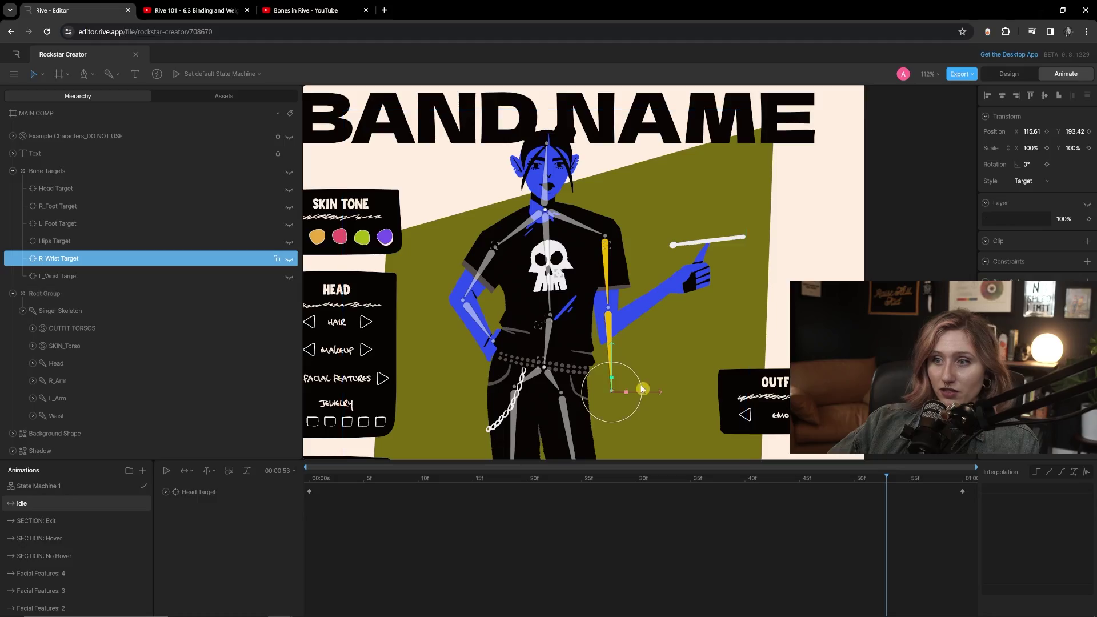
Step: Move the R_Wrist Target outward from the character's hip so the bone-rigged arm follows it
drag(642, 389, 666, 390)
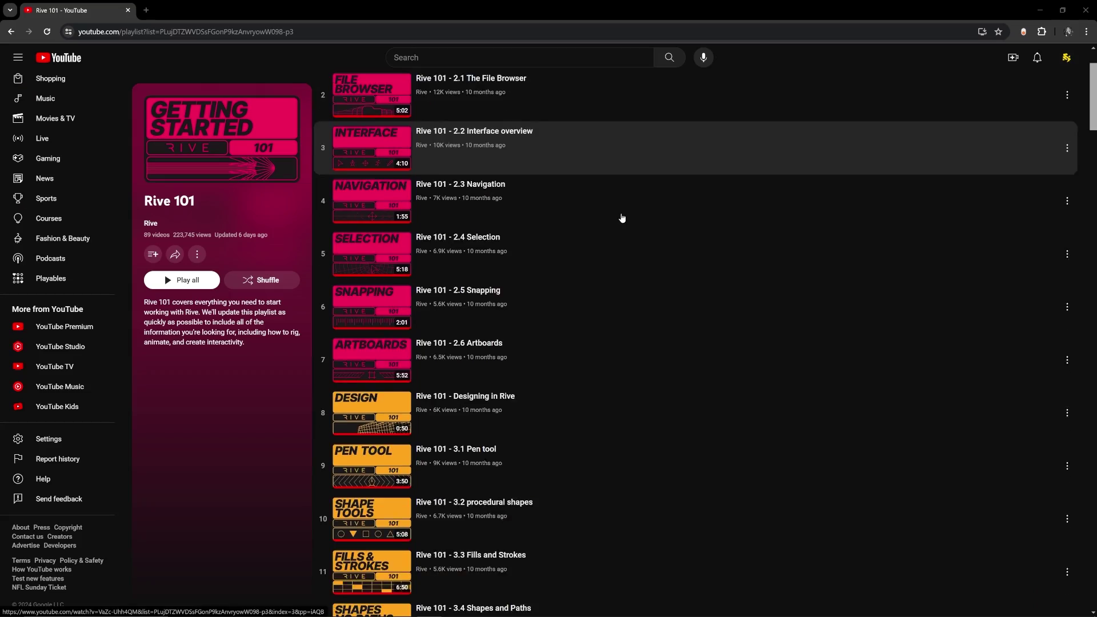
Step: Switch to YouTube and look through the Rive 101 playlist, from the interface lessons to the design and animation lessons
scroll(620, 219, down, 5)
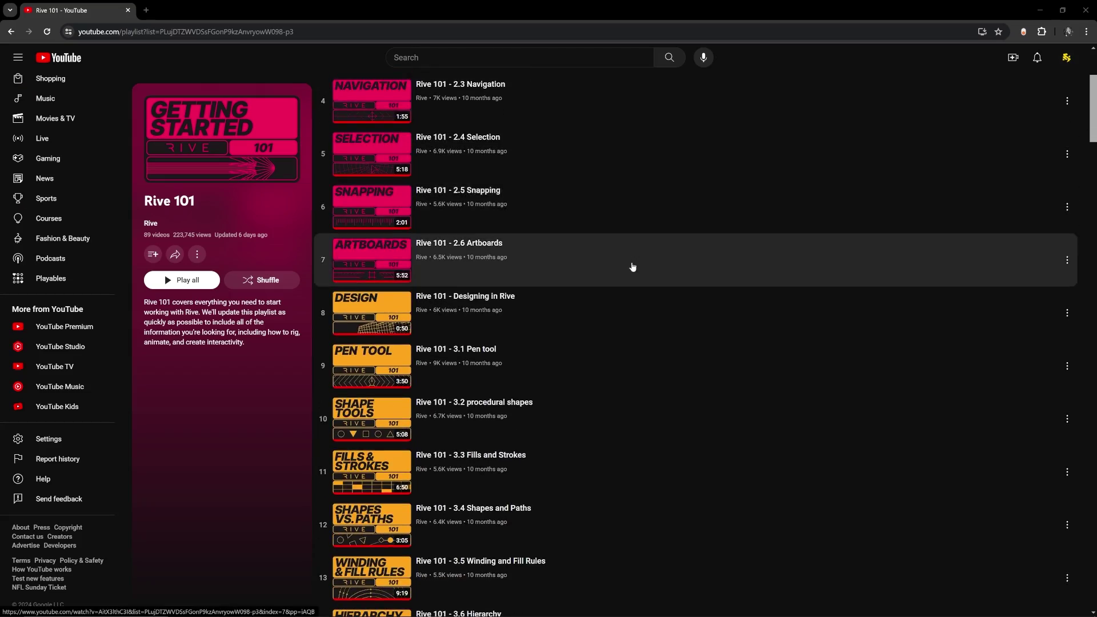
scroll(643, 290, down, 15)
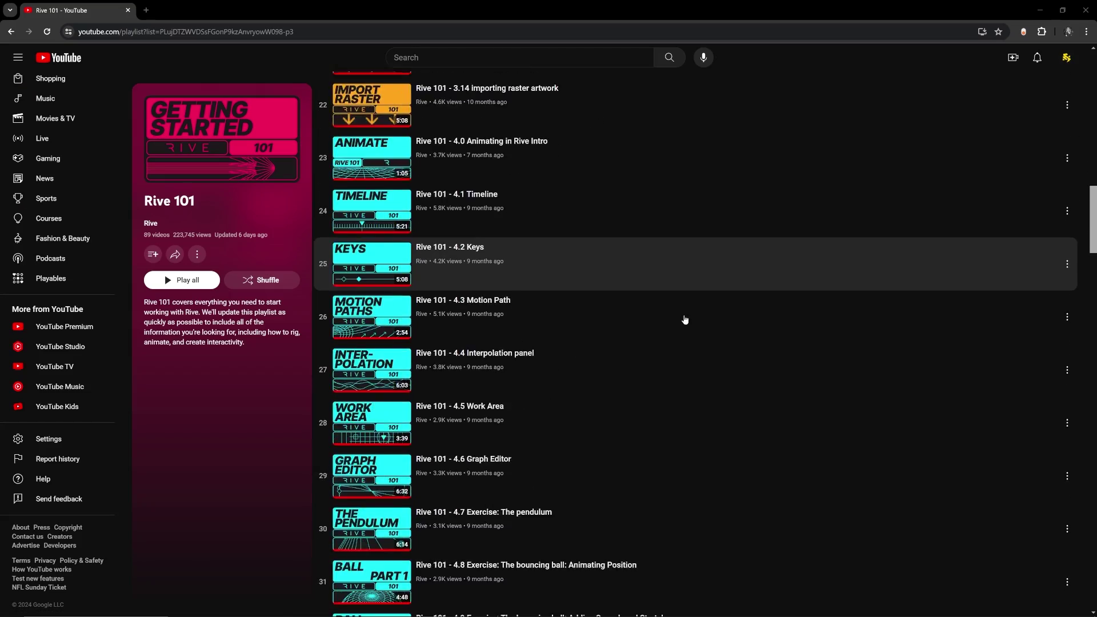
scroll(685, 320, down, 5)
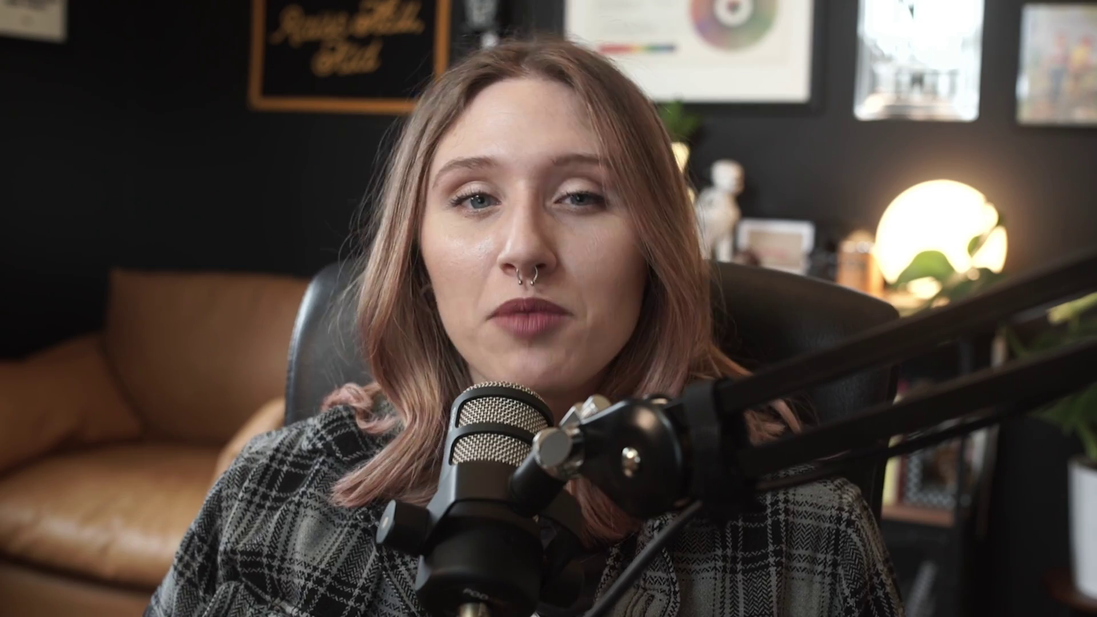